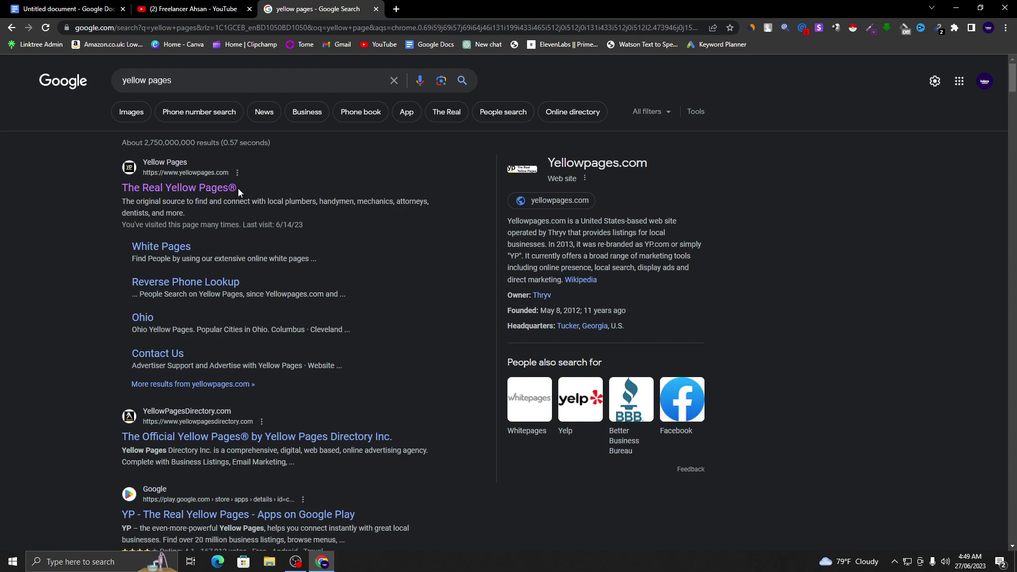
Step: Search Google for "excel" in a new browser tab and look through the results
left_click(396, 9)
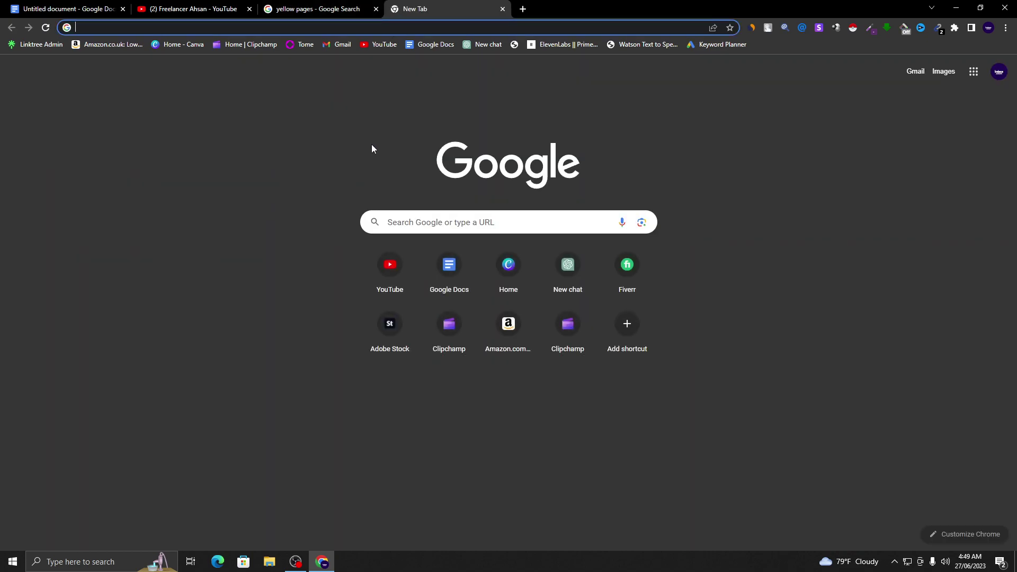
left_click(394, 219)
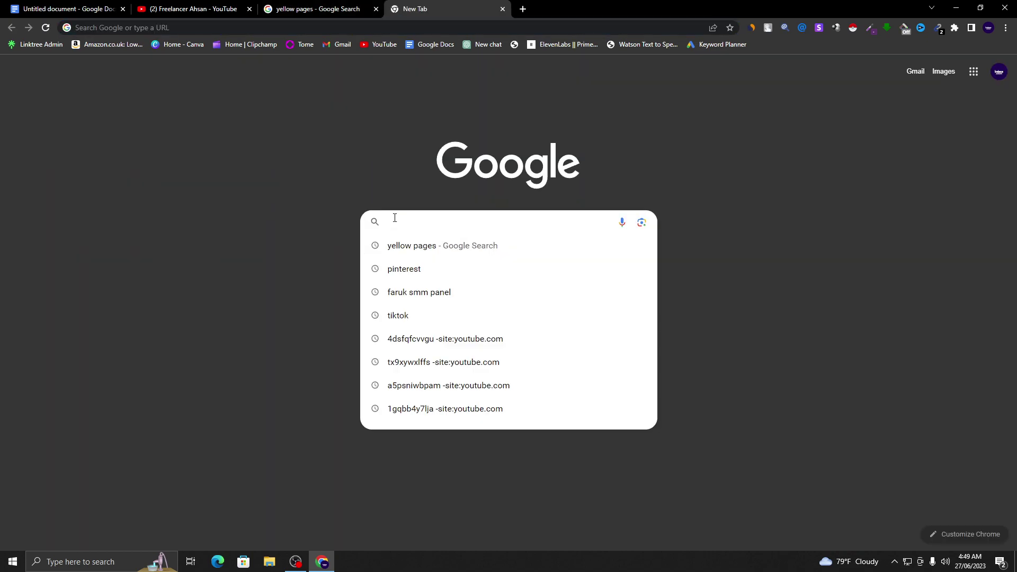
type("exc")
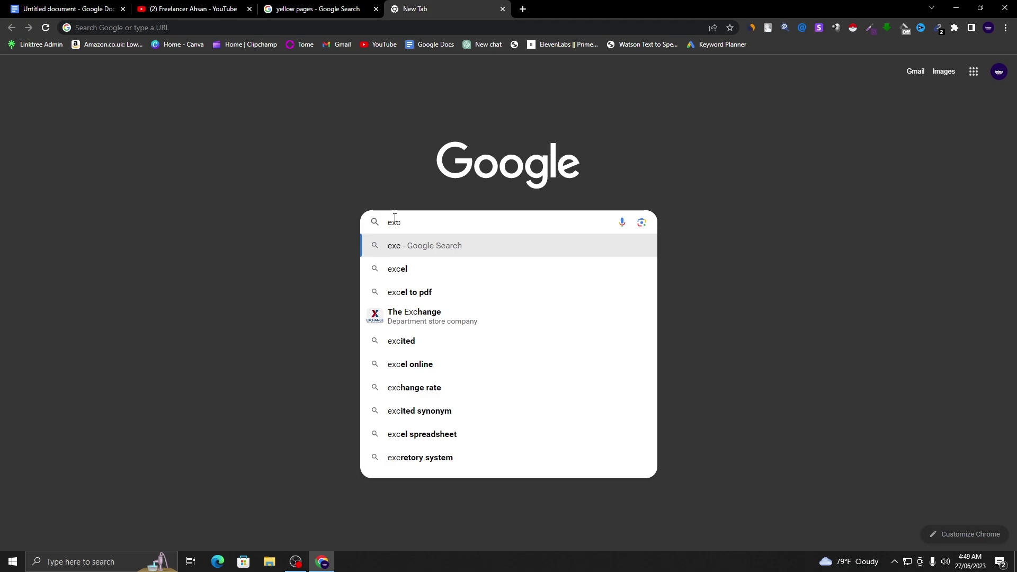
left_click(407, 272)
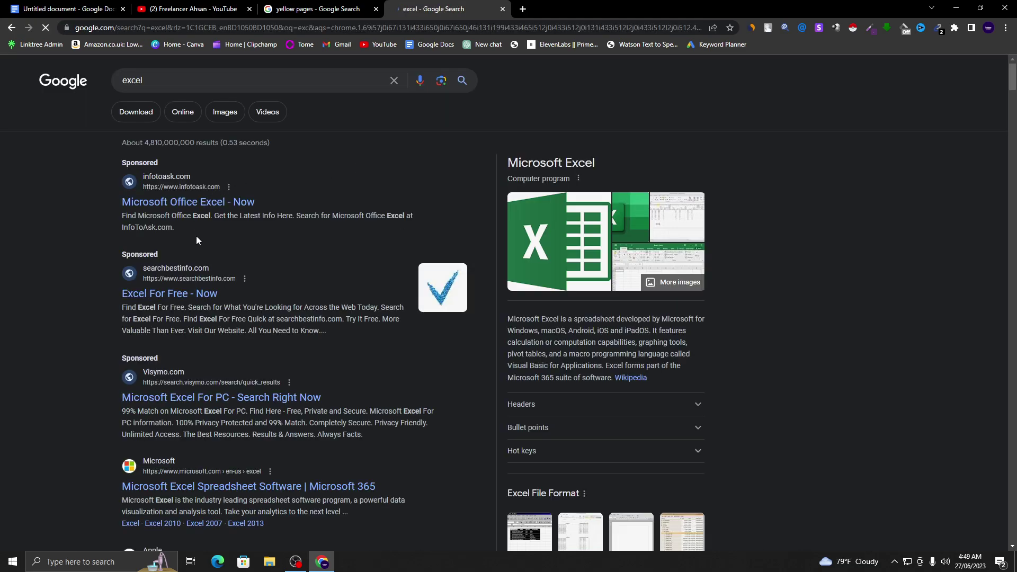
scroll(214, 300, "down", 1)
scroll(214, 302, "down", 10)
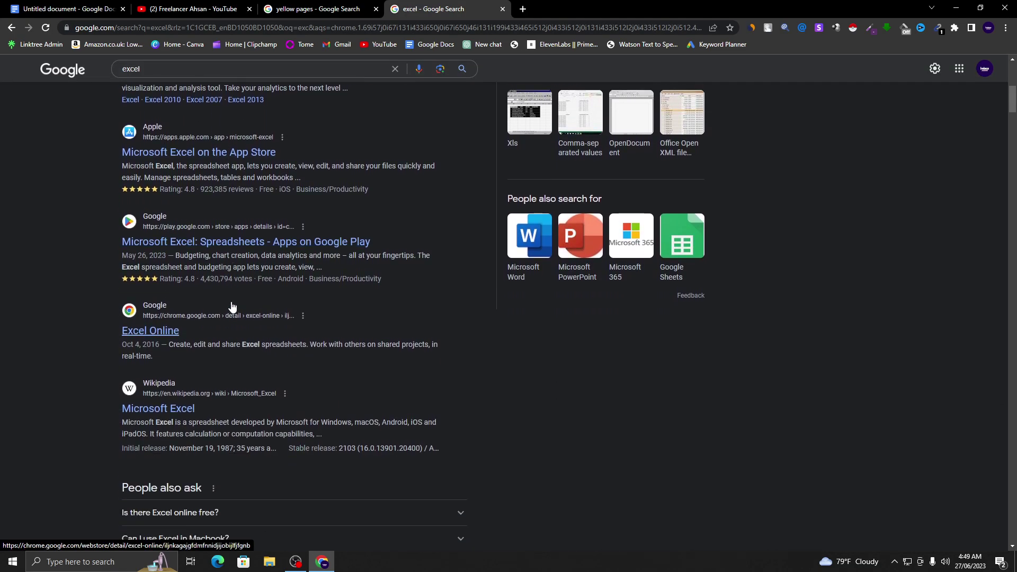
scroll(231, 301, "down", 5)
scroll(251, 260, "up", 15)
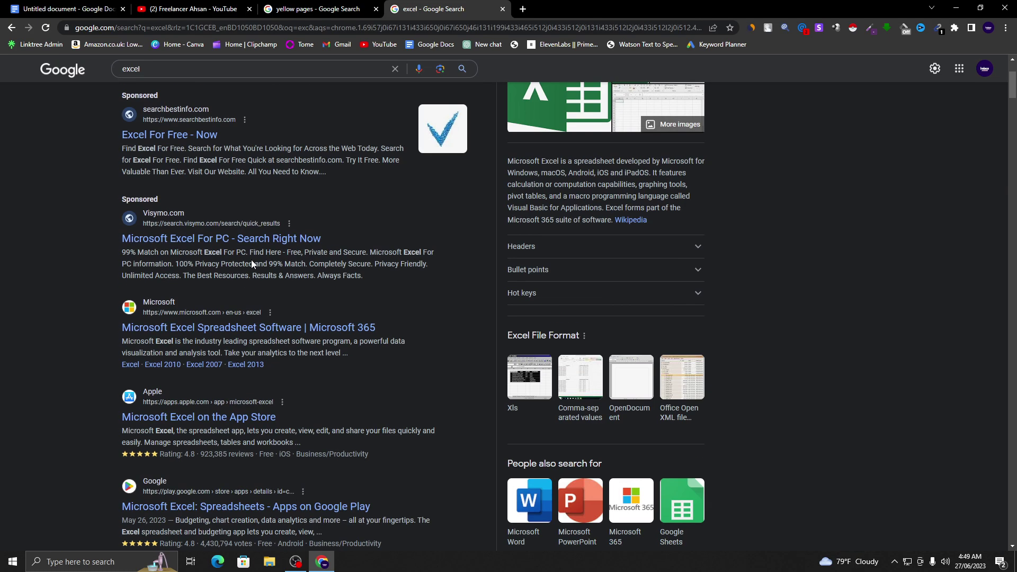
Step: Refine the Google search to "excel sheet"
left_click(167, 80)
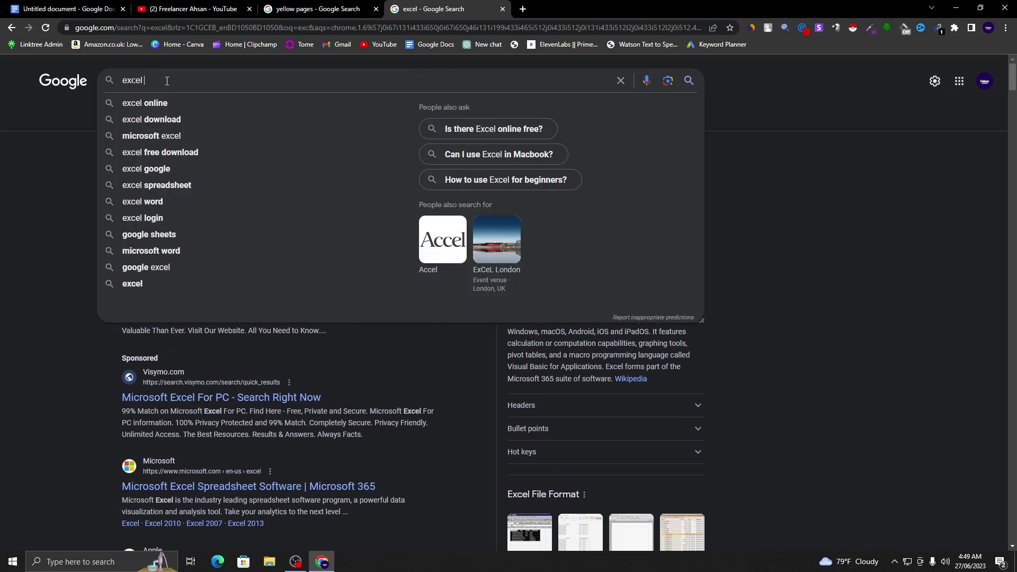
type("sheet")
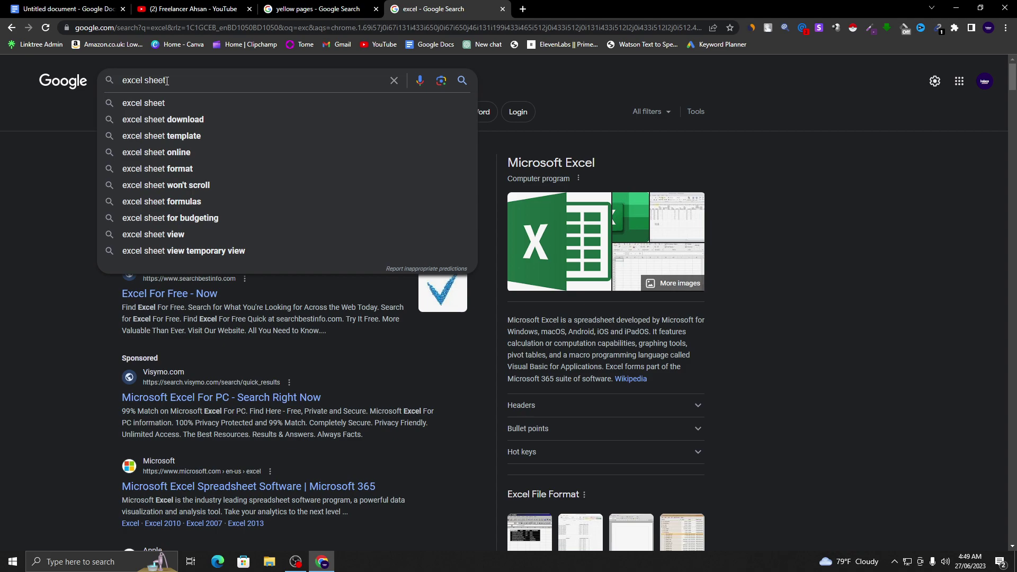
key("Return")
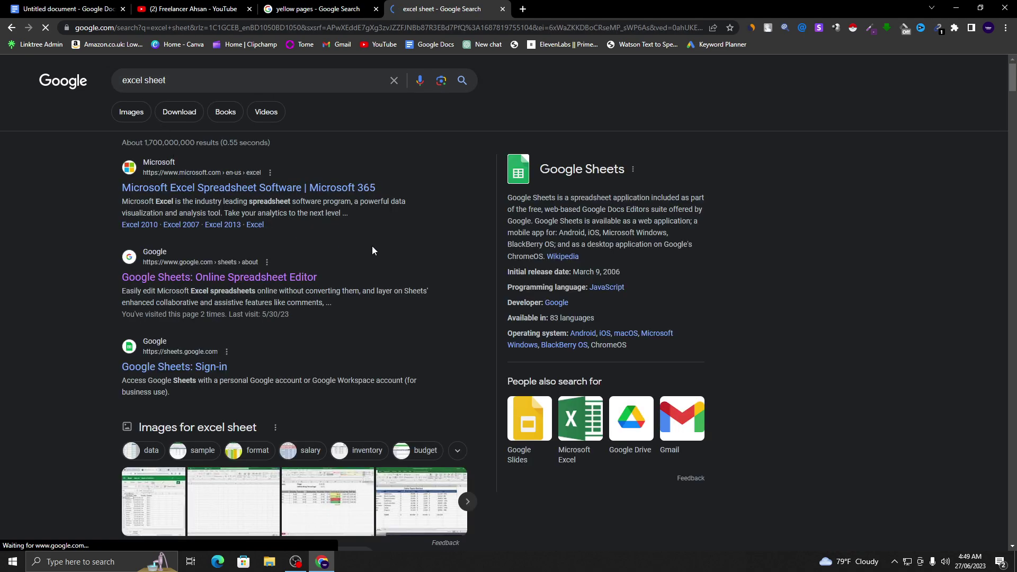
Step: Open Google Sheets from the search results and create a blank spreadsheet
left_click(218, 280)
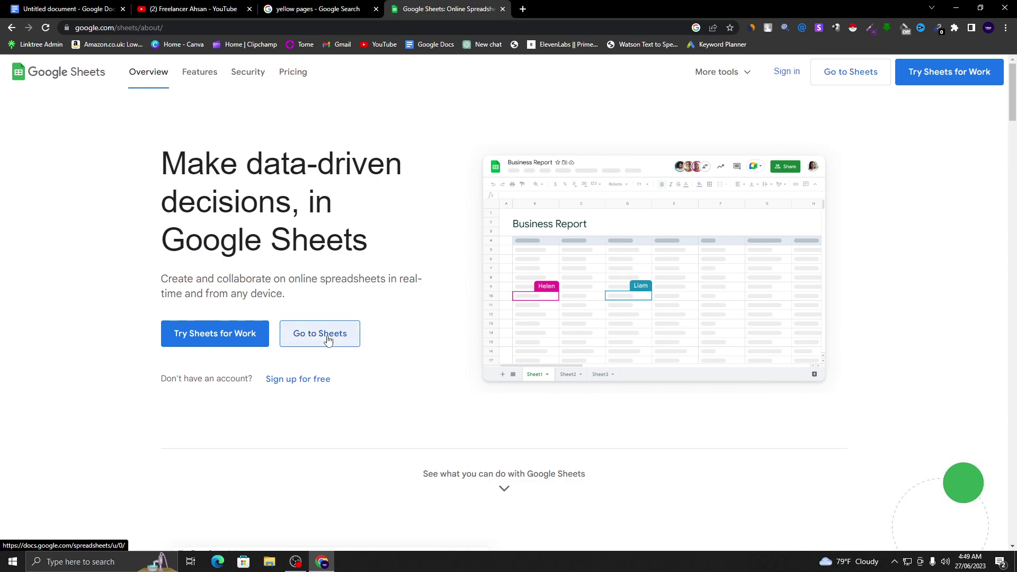
left_click(327, 340)
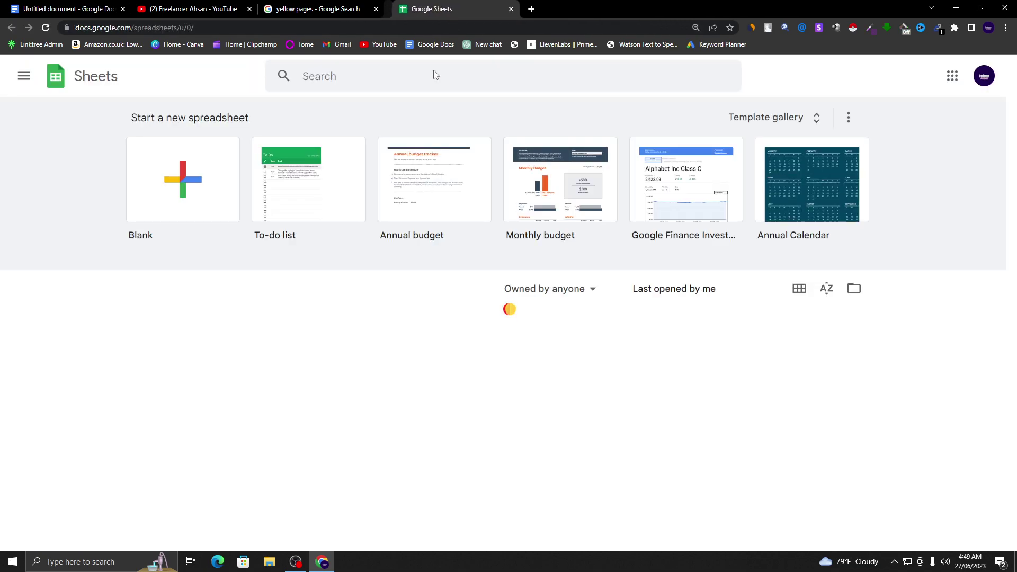
left_click(198, 184)
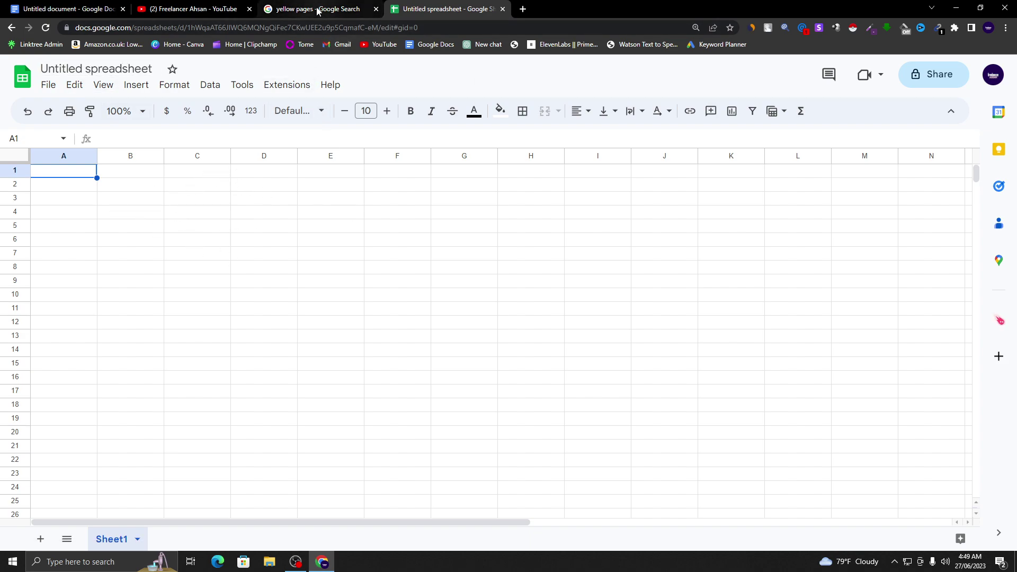
Step: Name the new spreadsheet "Information Technology Companies In California", copying that phrase from the project details in the Google Docs document
left_click(63, 9)
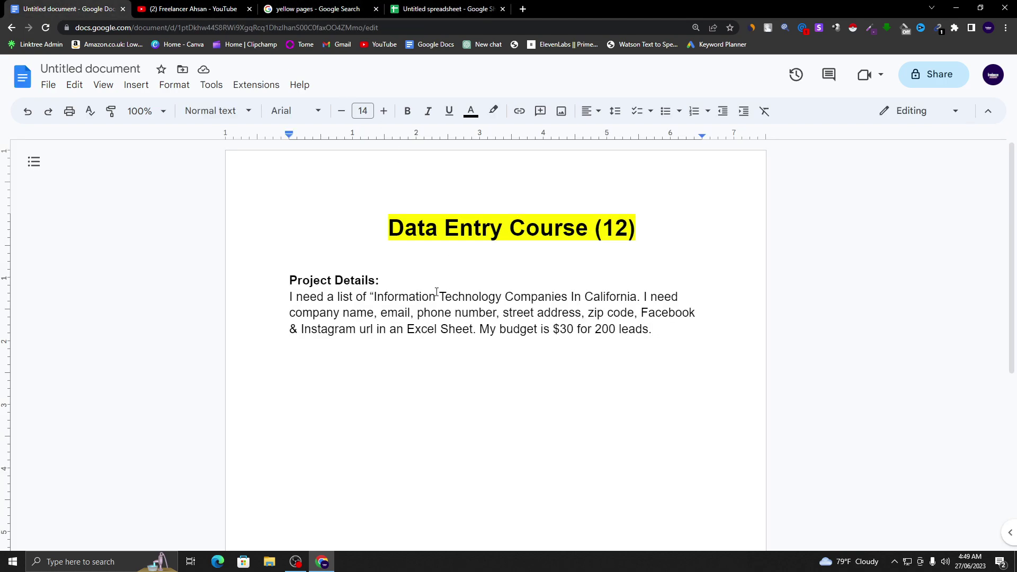
left_click_drag(375, 298, 637, 297)
right_click(616, 302)
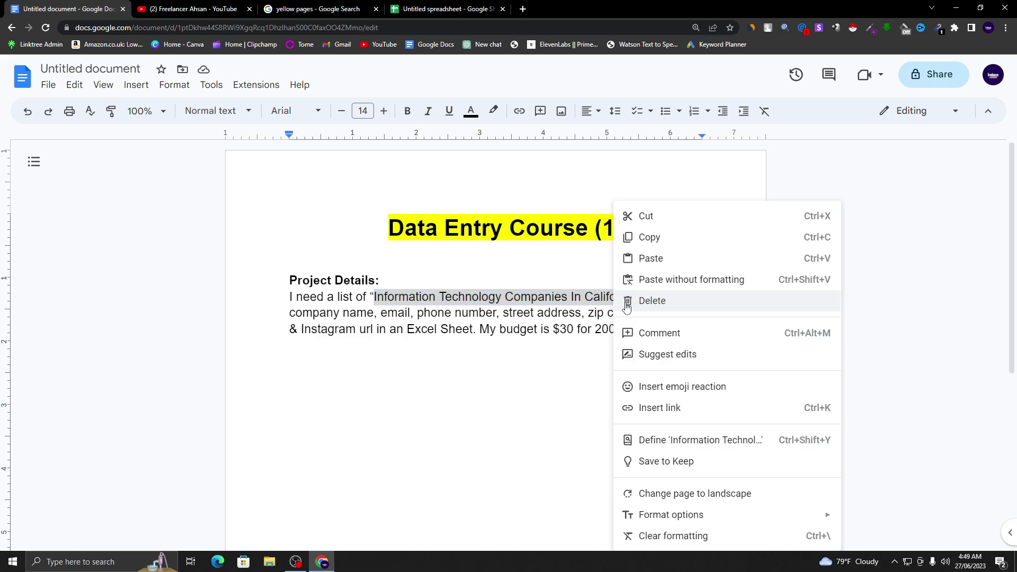
left_click(646, 235)
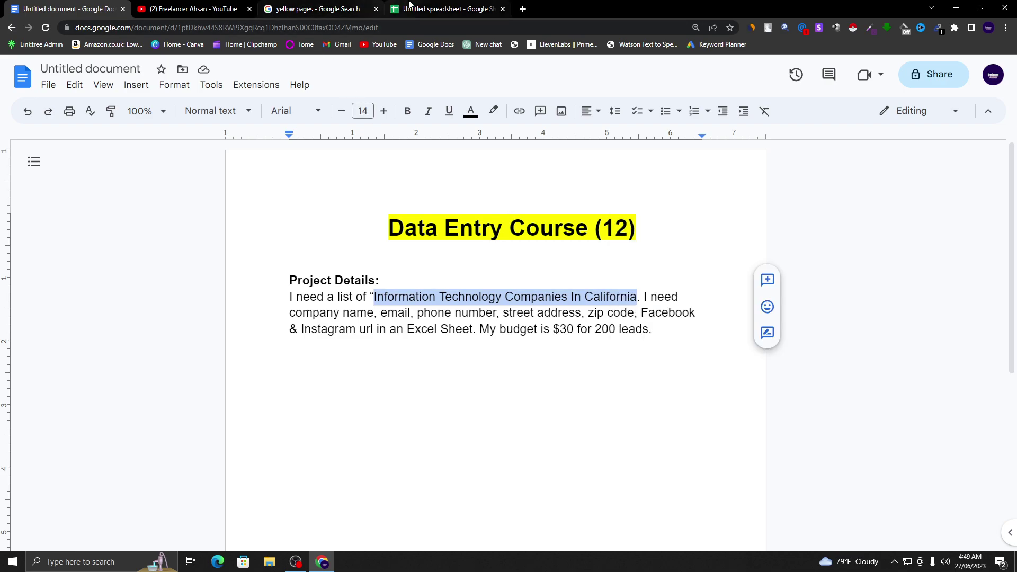
left_click(445, 9)
left_click(92, 65)
right_click(91, 65)
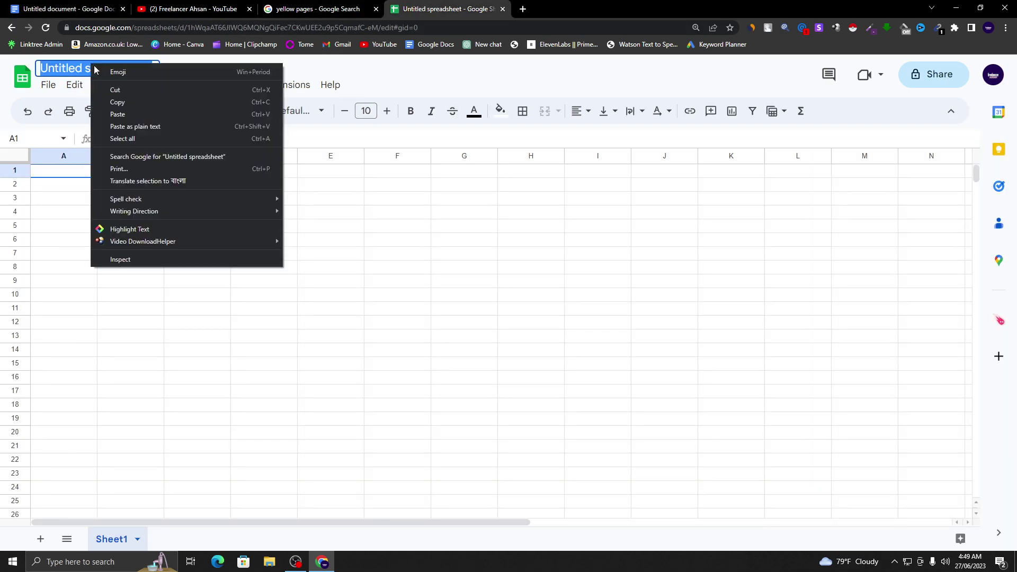
left_click(141, 112)
left_click(188, 184)
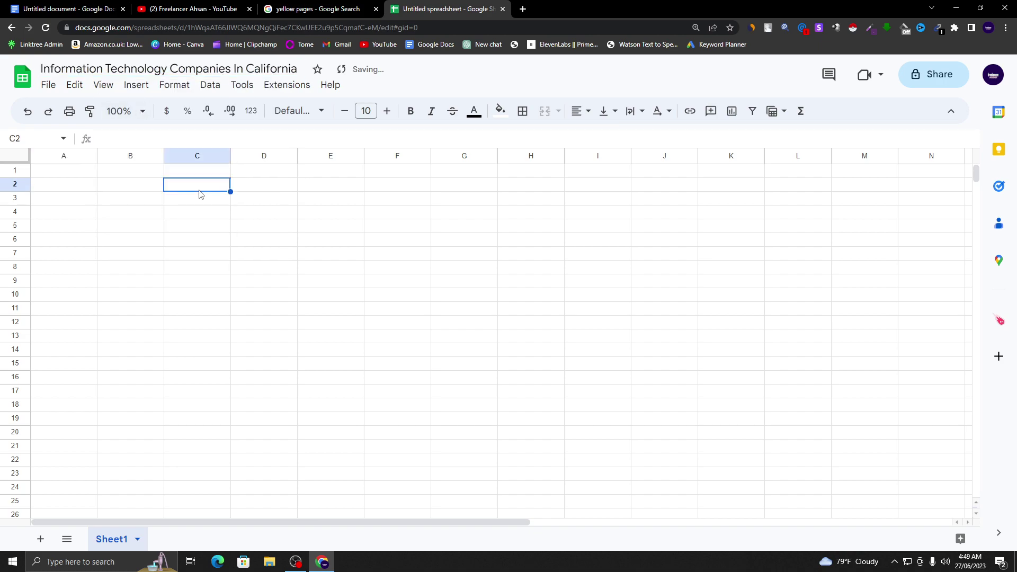
Step: Enter the column headers "Company Name" in A1 and "Website" in B1
left_click(75, 176)
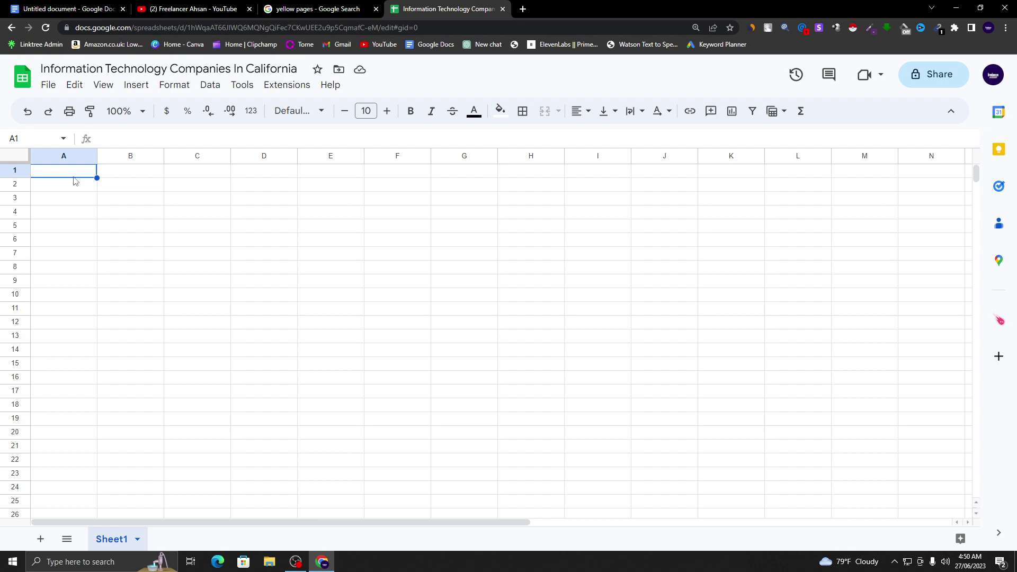
type("Company Name")
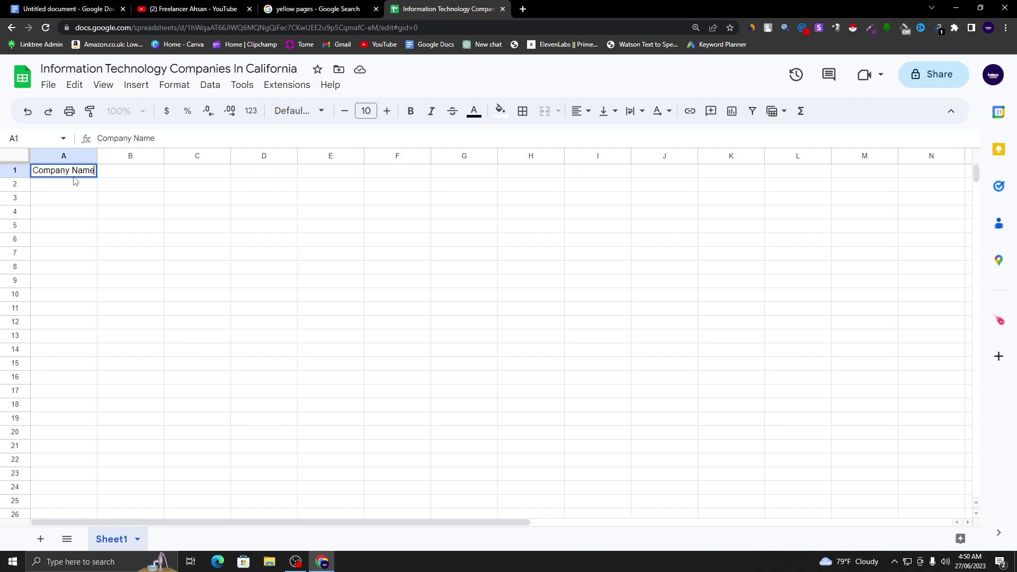
left_click(130, 173)
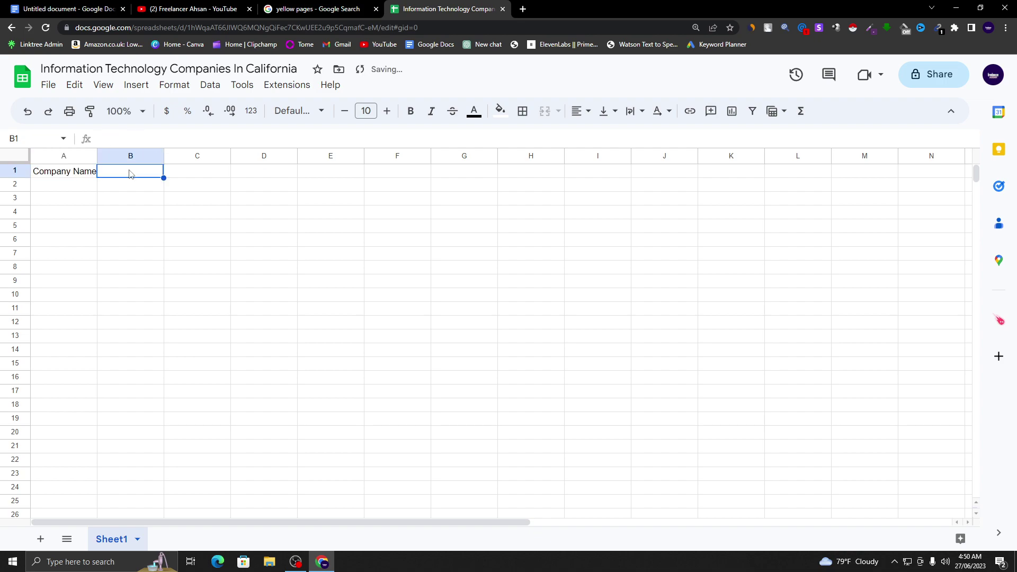
type("Websi")
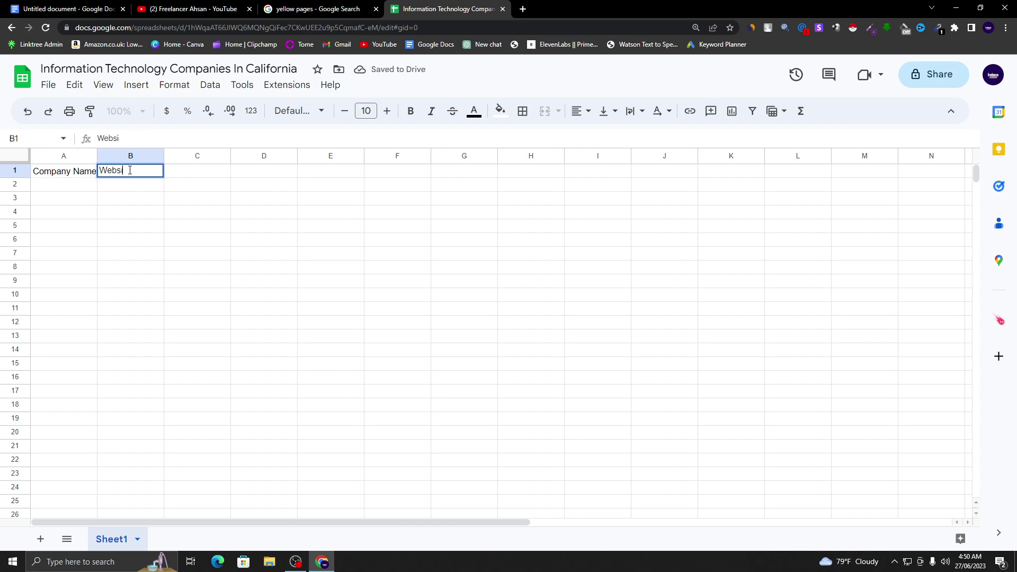
type("te")
Step: Enter the column headers "Phone Number" in C1, correcting any typo, and "Email" in D1
left_click(185, 175)
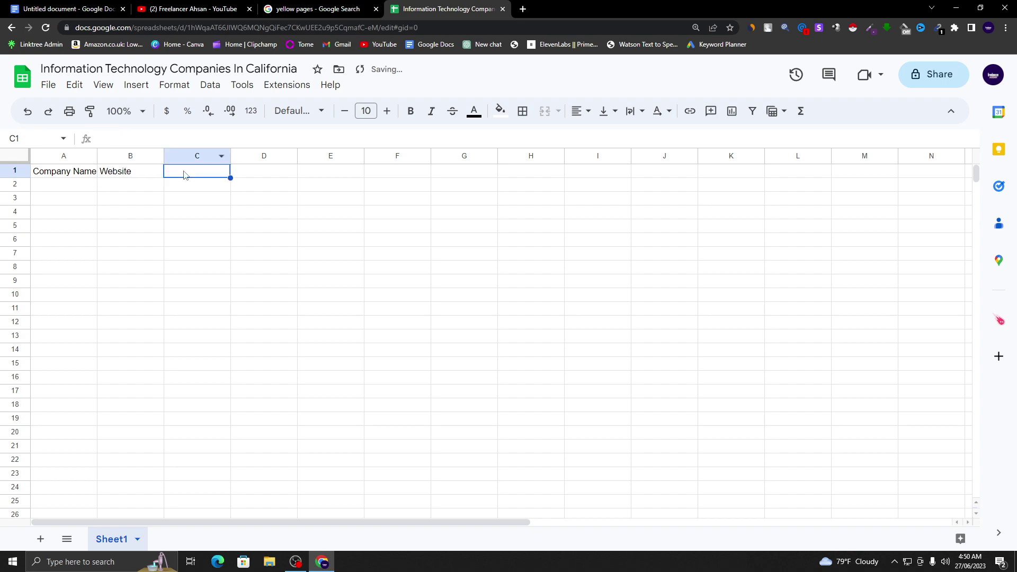
type("Phone Num,ber")
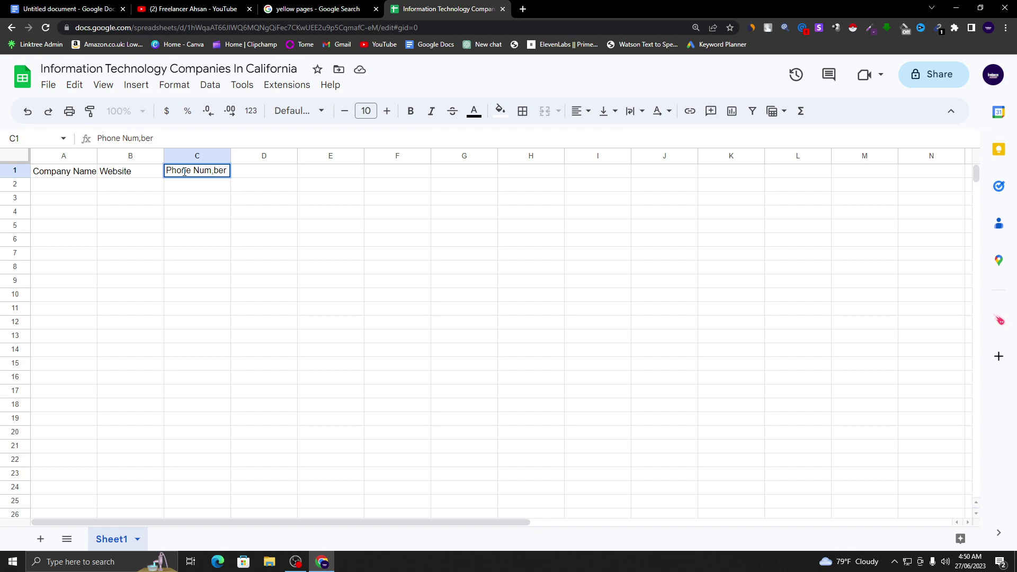
key("Left")
key("Left")
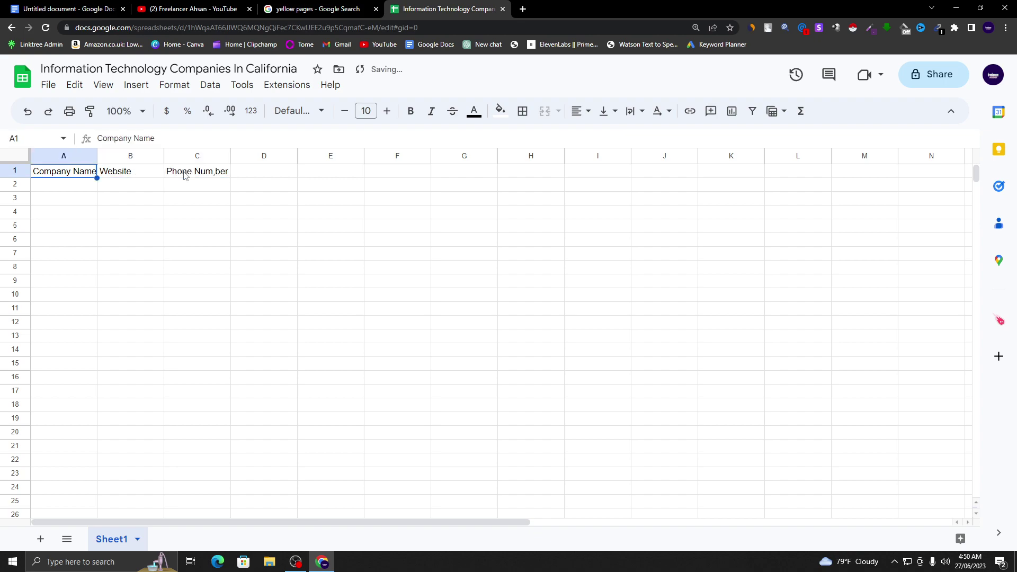
double_click(210, 177)
left_click(215, 170)
key("BackSpace")
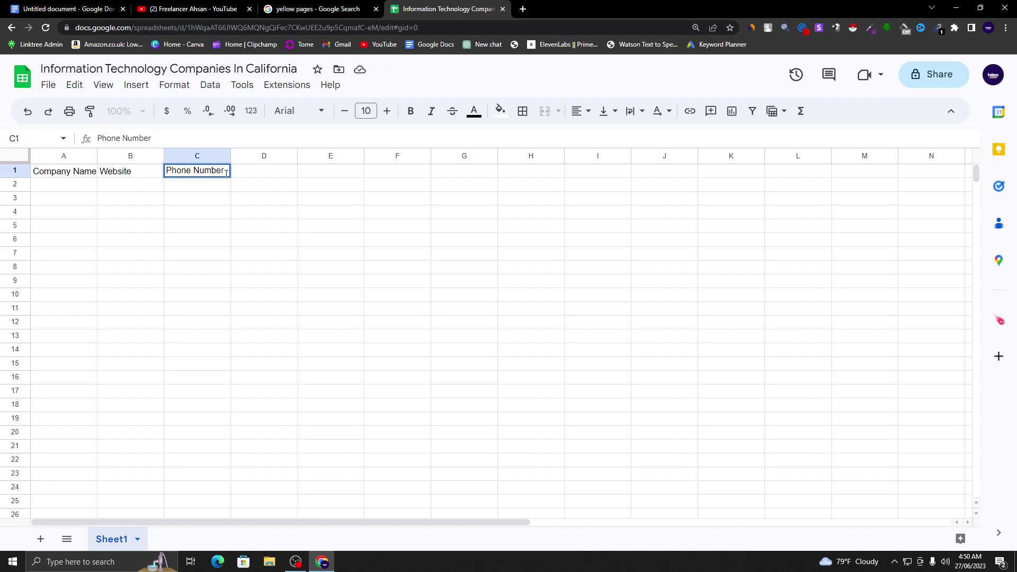
left_click(260, 172)
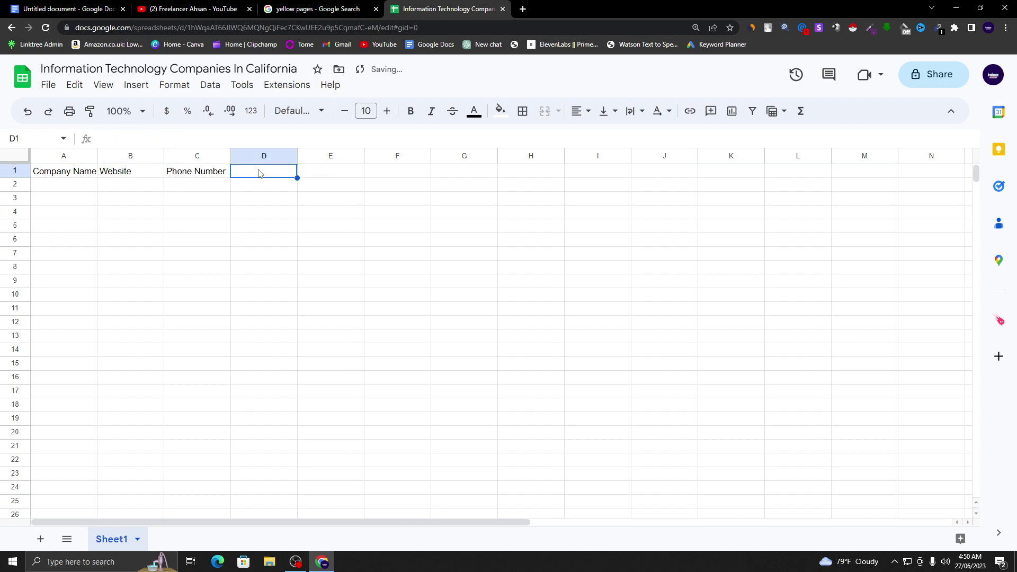
type("Email")
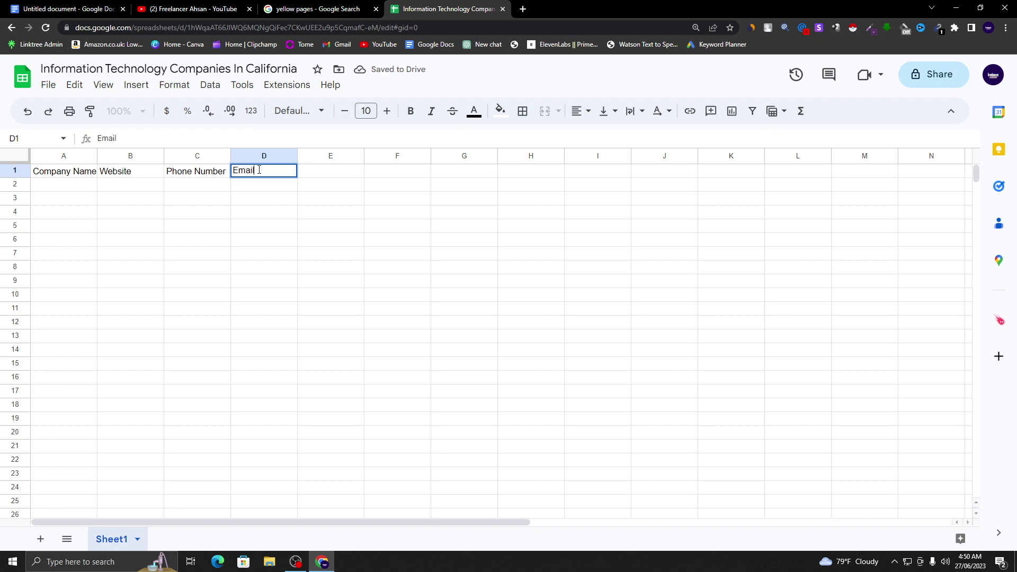
Step: Consult the project details document for the required fields and enter the headers "Steet Address" in E1 and "Zip Code" in F1
left_click(332, 175)
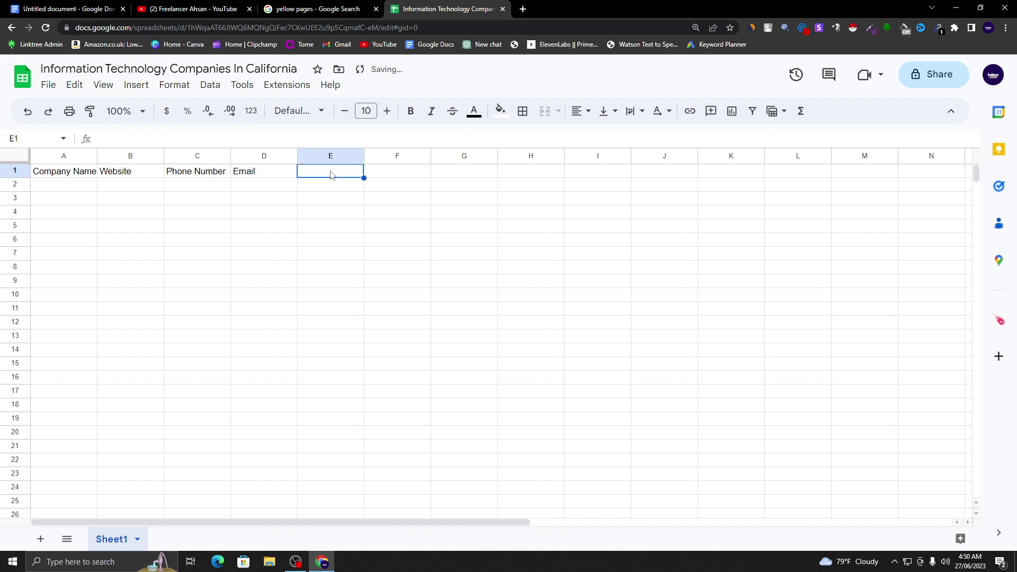
left_click(32, 8)
left_click(588, 320)
left_click(640, 314)
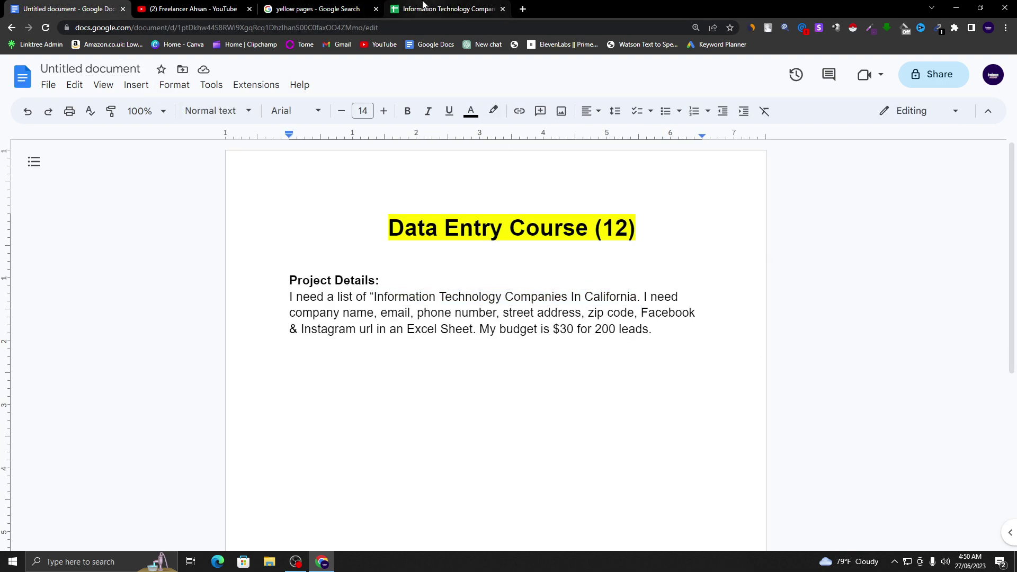
left_click(451, 8)
type("Stee")
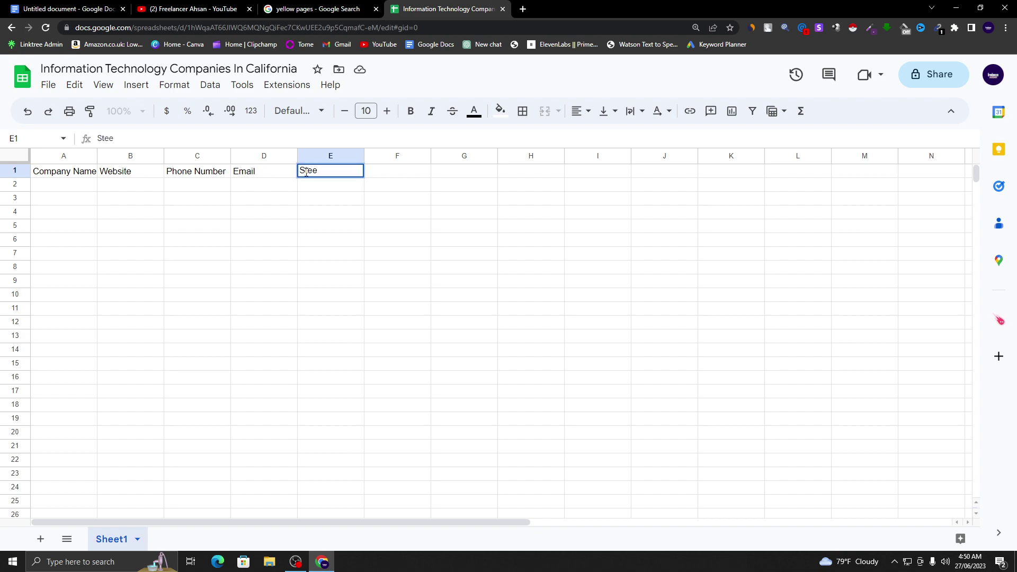
type("t Address")
key("Tab")
type("Z")
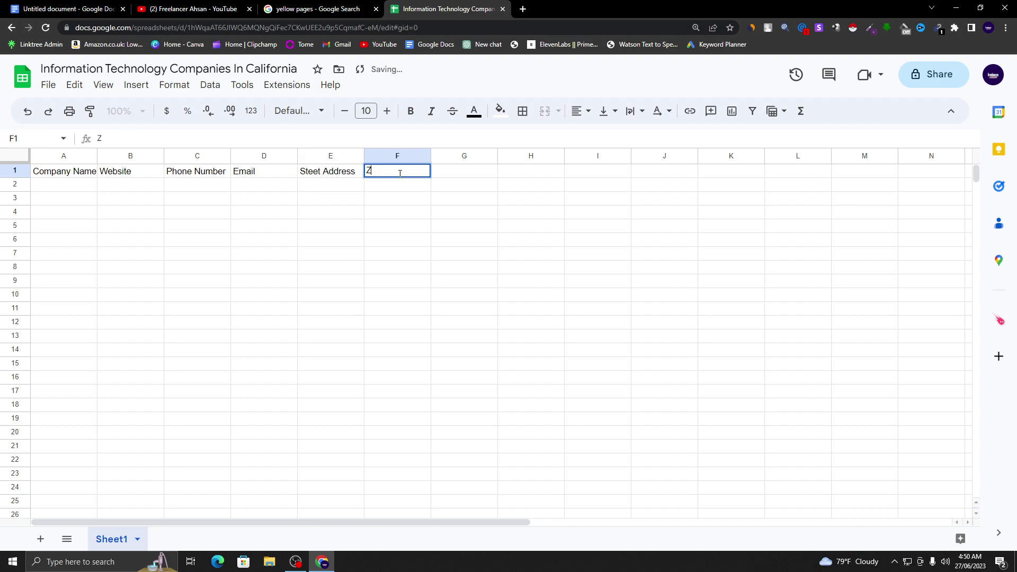
type("ip Code")
Step: Enter the column headers "Facebook" in G1 and "Instagarm" in H1
key("Tab")
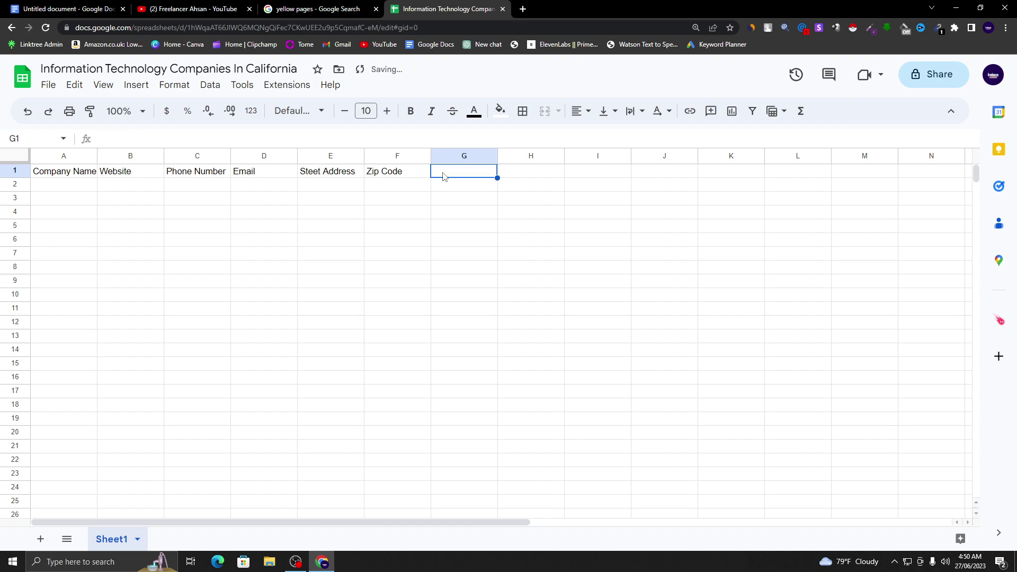
type("Faceboo")
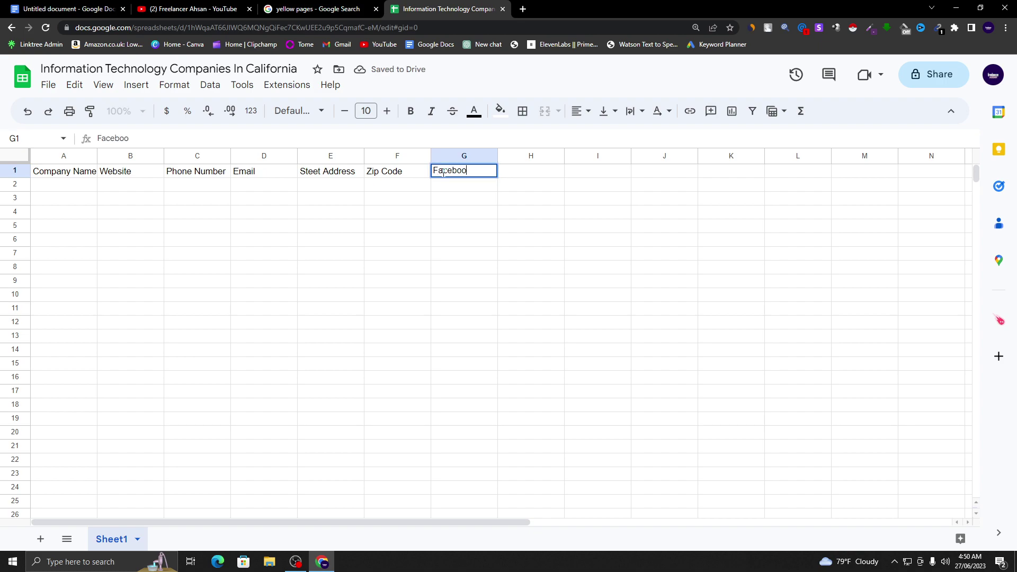
type("k")
key("Tab")
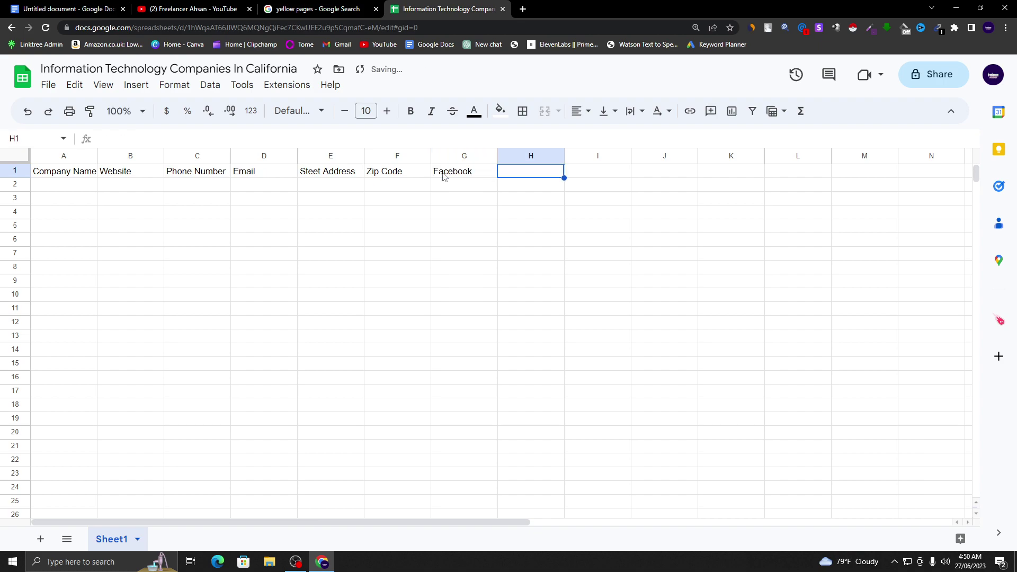
type("Instagarm")
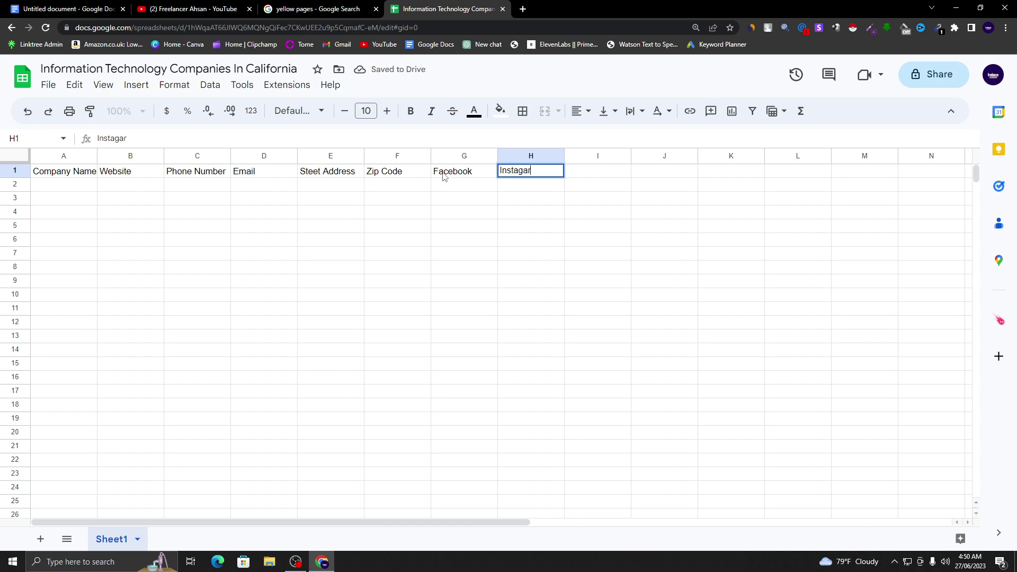
left_click(324, 354)
Step: Widen columns A through H so each header has extra room
left_click_drag(98, 155, 158, 156)
left_click_drag(223, 154, 244, 154)
left_click_drag(310, 158, 326, 156)
left_click_drag(390, 155, 413, 155)
left_click_drag(480, 155, 516, 155)
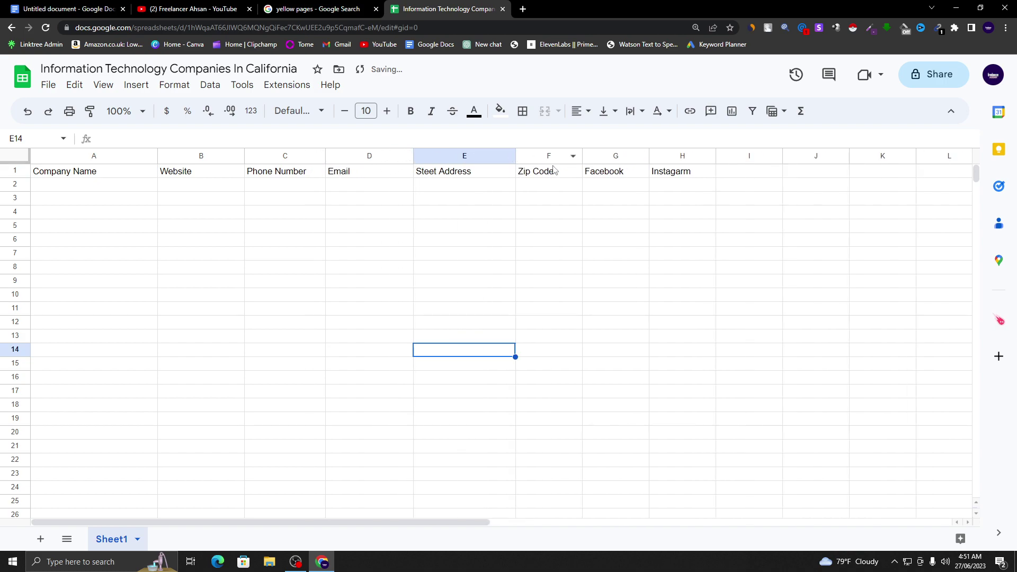
left_click_drag(582, 156, 605, 156)
left_click_drag(672, 156, 689, 156)
left_click_drag(752, 159, 766, 159)
left_click(317, 201)
Step: Apply all borders to the range A1:H22
left_click_drag(80, 175, 731, 470)
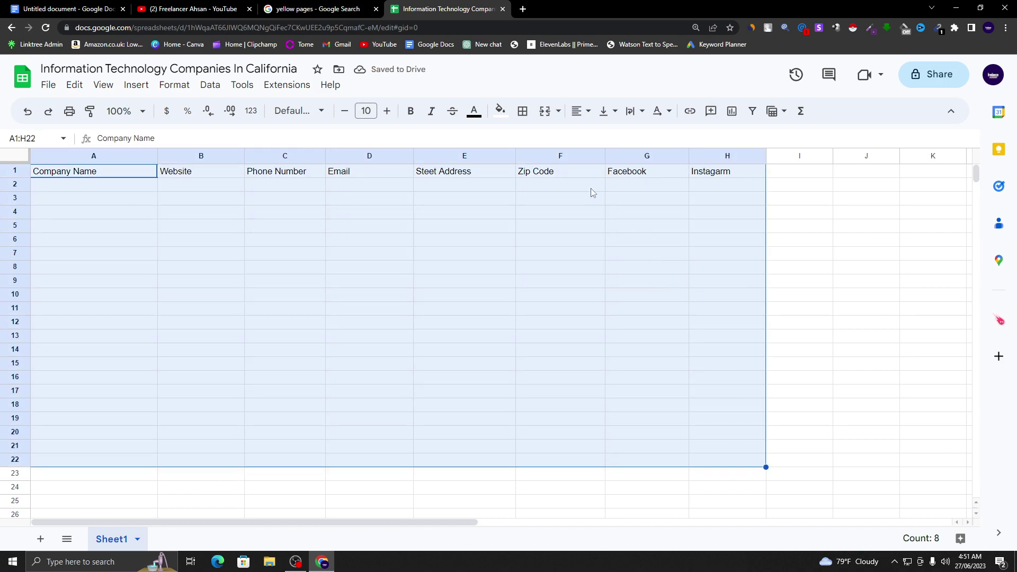
left_click(522, 111)
left_click(529, 139)
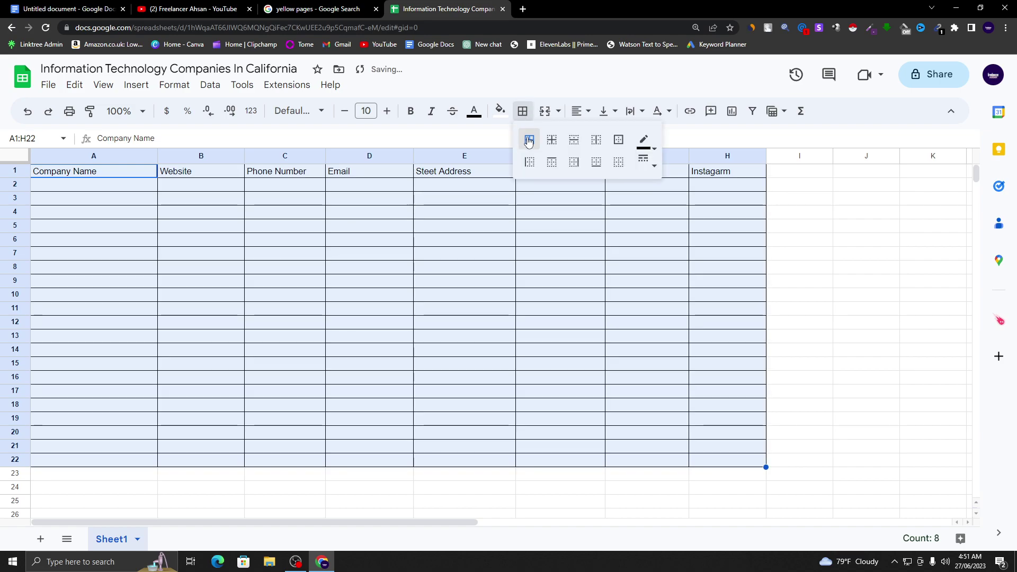
Step: Make header row 1 bold and fill it with yellow
left_click(16, 170)
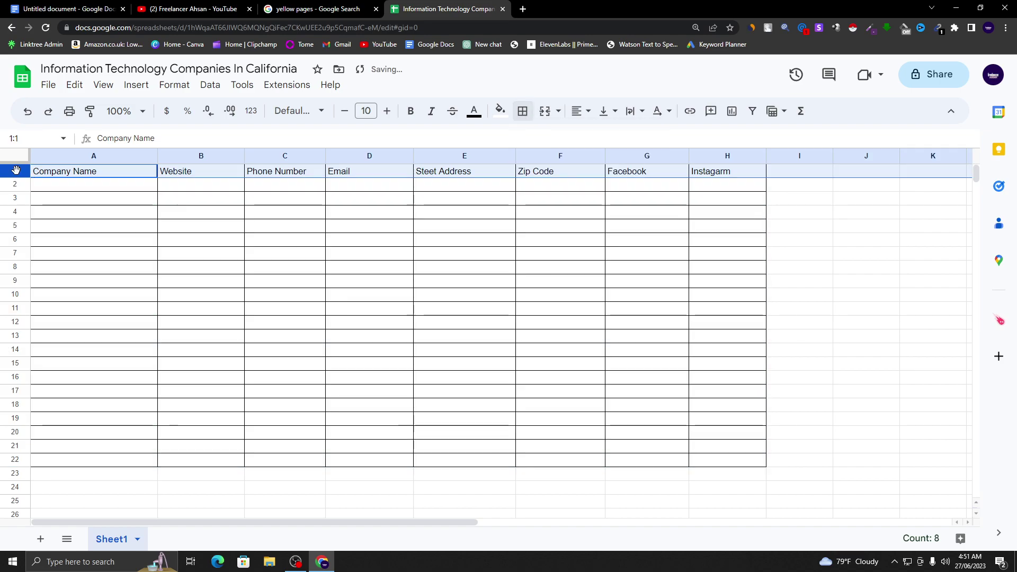
left_click(412, 114)
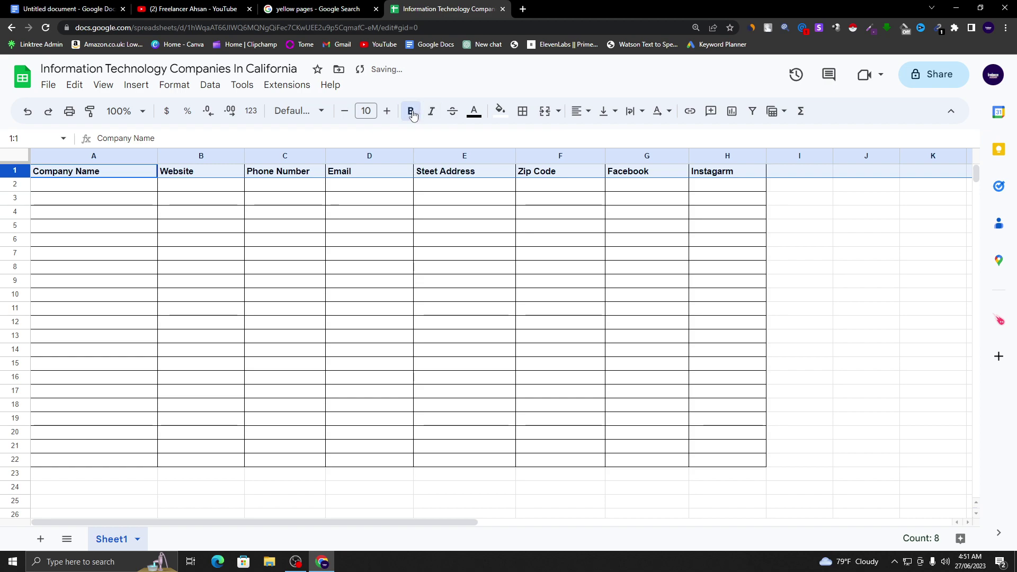
left_click(498, 111)
left_click(550, 174)
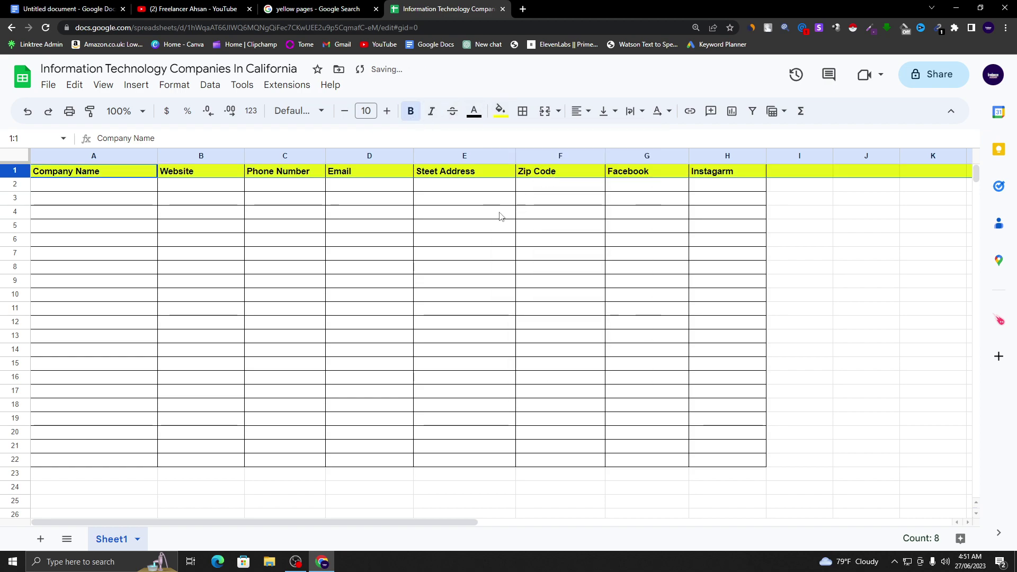
left_click(701, 201)
left_click(118, 257)
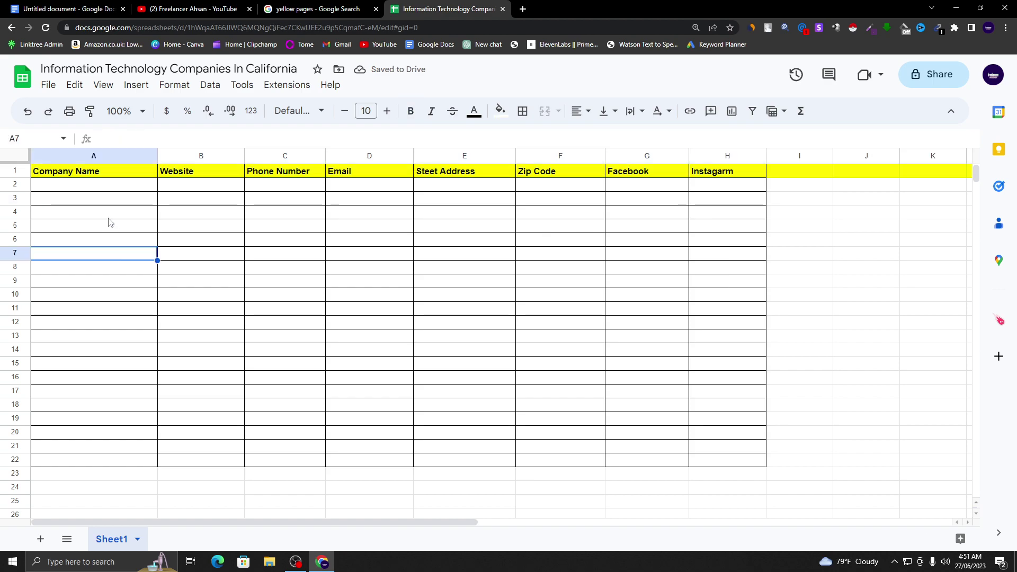
Step: Switch to the "yellow pages" Google results and open The Real Yellow Pages website
left_click(108, 187)
left_click(333, 10)
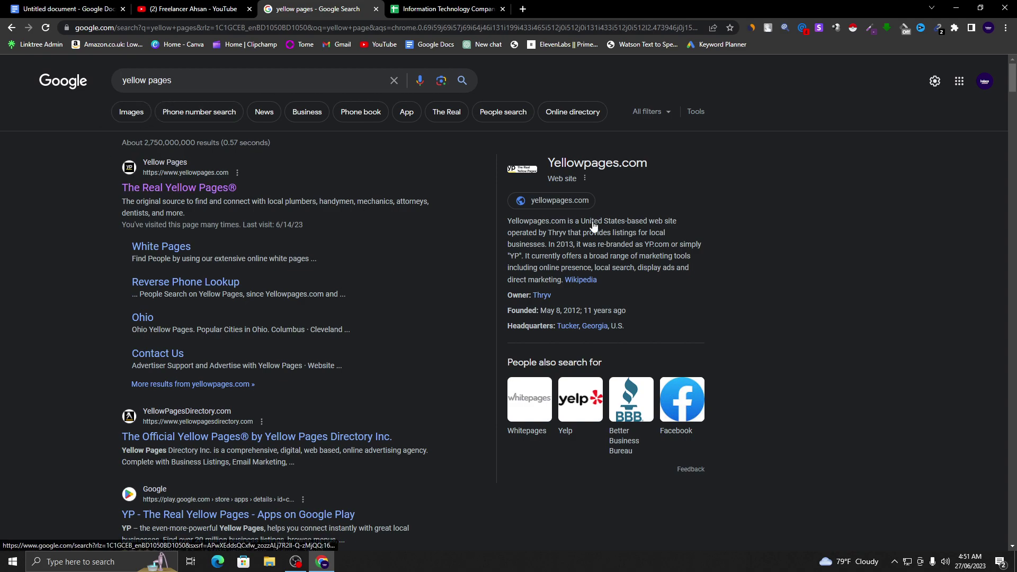
left_click(208, 193)
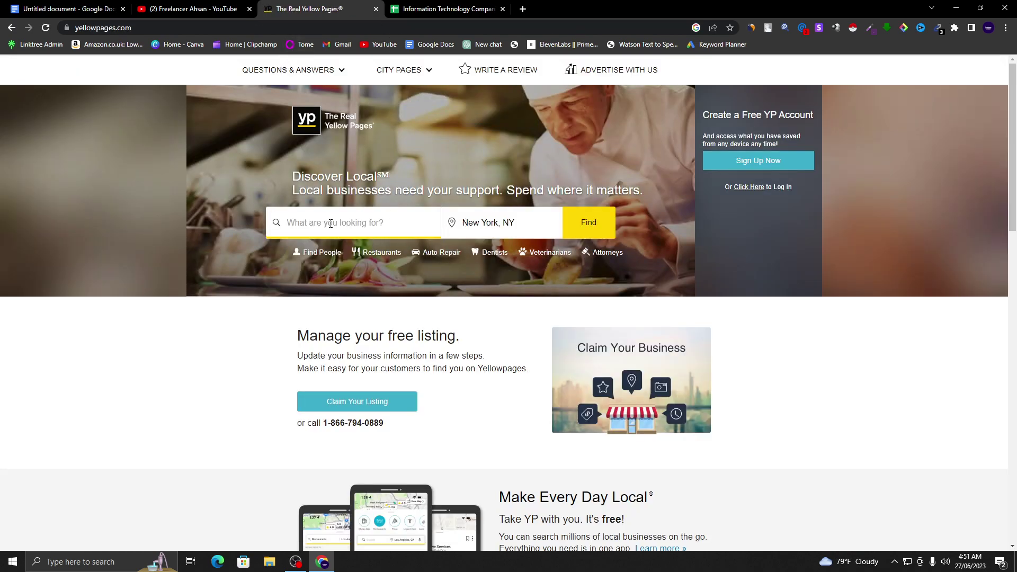
key("Print")
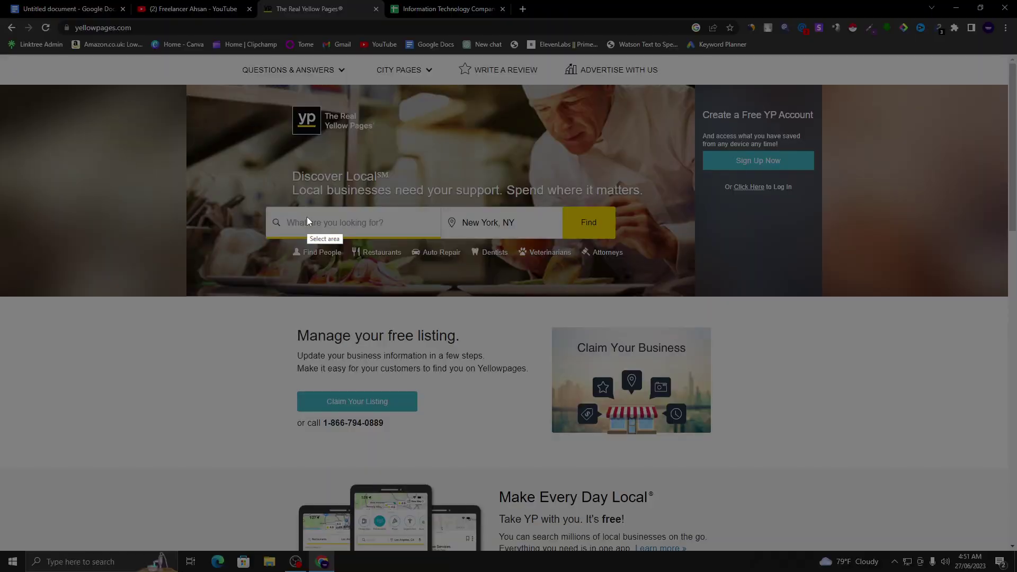
left_click_drag(211, 157, 701, 294)
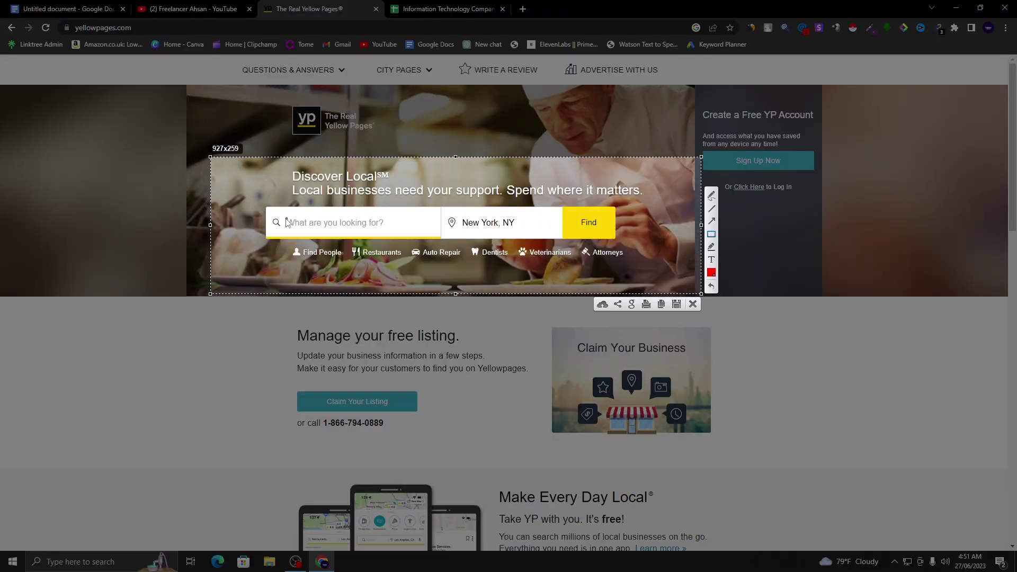
mouse_move(278, 213)
left_mouse_down()
mouse_move(322, 231)
mouse_move(398, 233)
left_mouse_up()
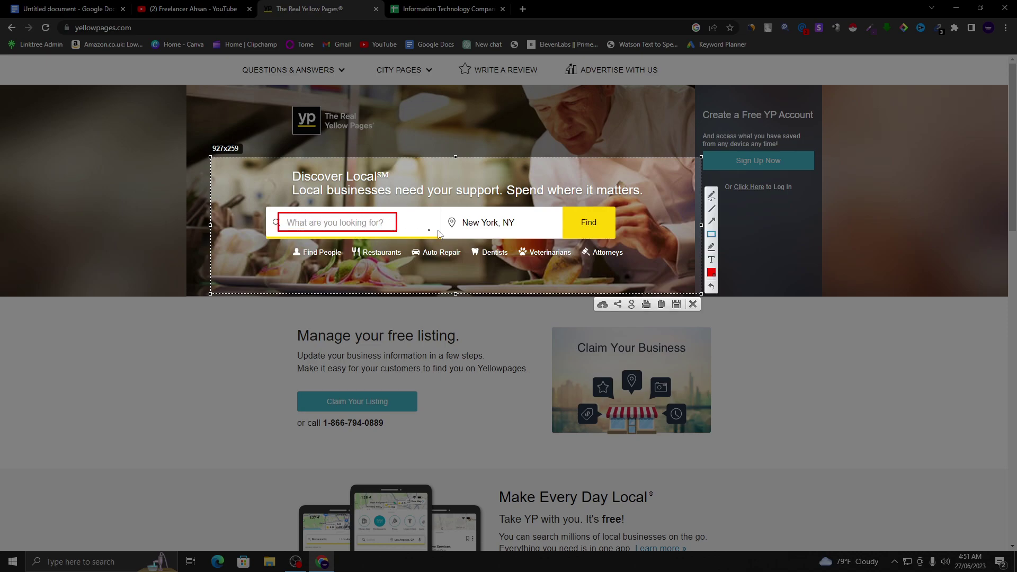
left_click_drag(447, 212, 545, 236)
left_click(692, 305)
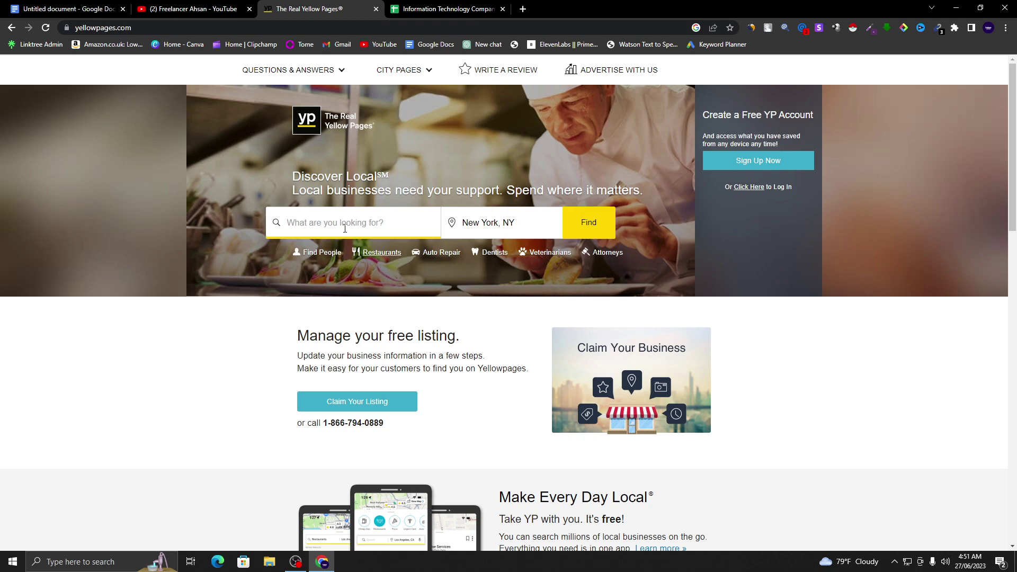
Step: Search Yellow Pages for businesses using the suggested term "information technology"
left_click(330, 223)
type("Infor")
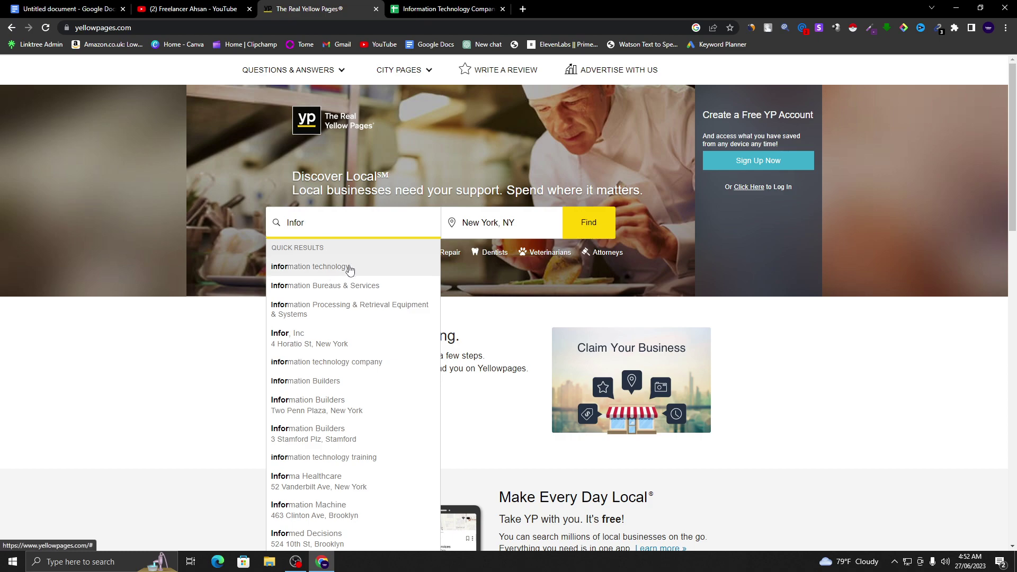
left_click(336, 273)
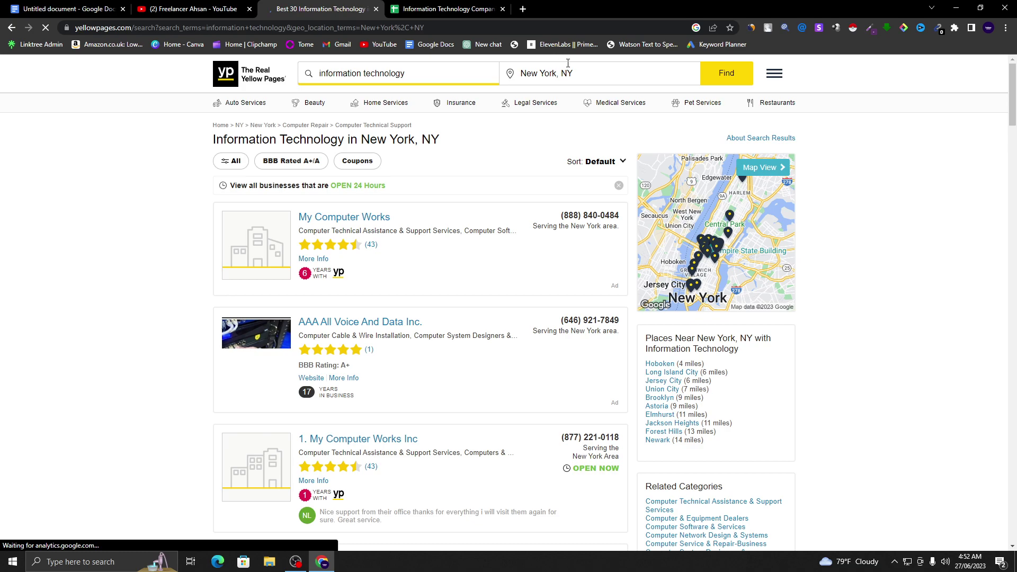
Step: Change the search location to the suggested "California, MD" and rerun the information technology search
left_click(602, 70)
type("C")
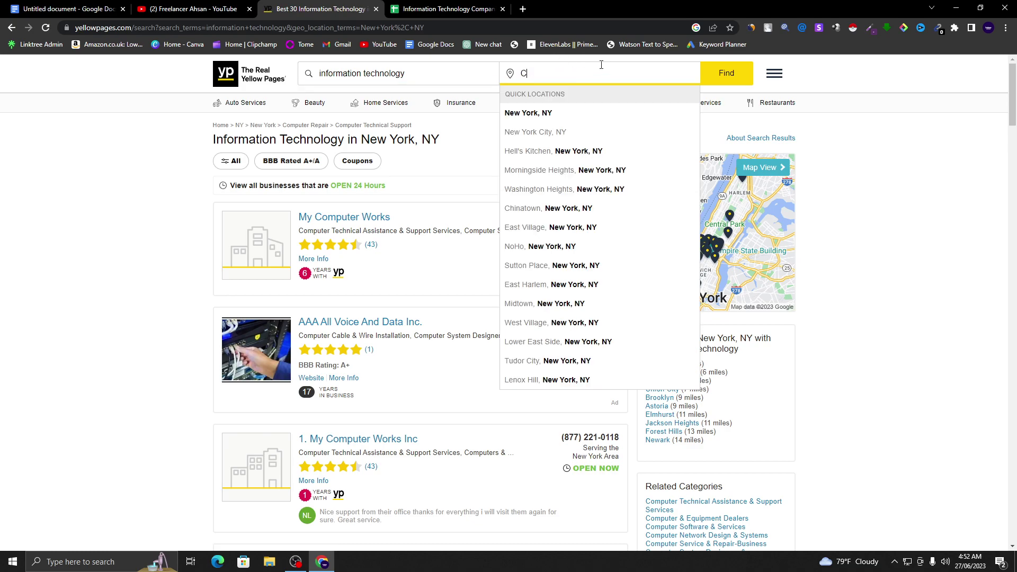
type("alif")
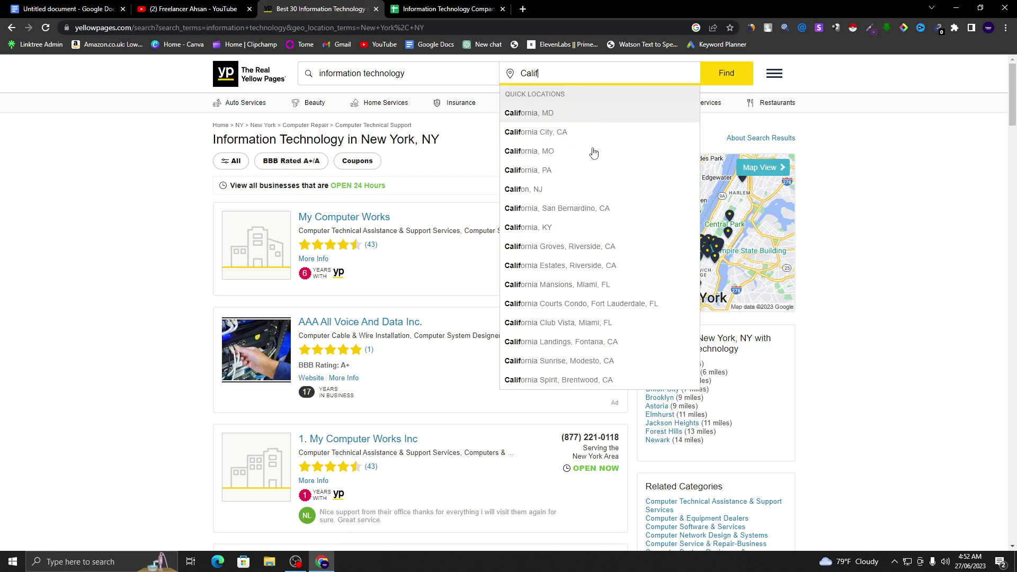
scroll(600, 209, "down", 3)
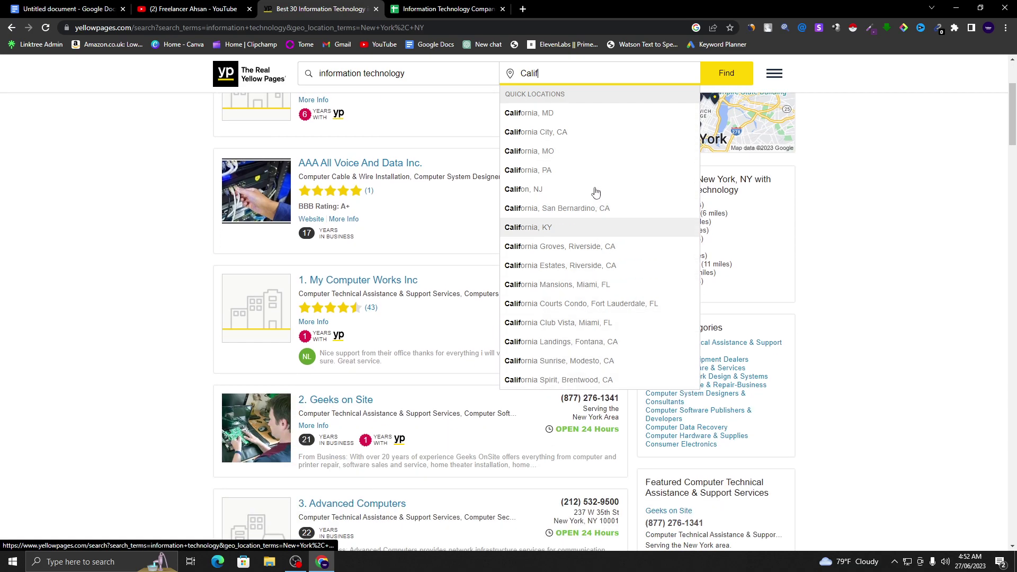
double_click(559, 75)
left_click(559, 74)
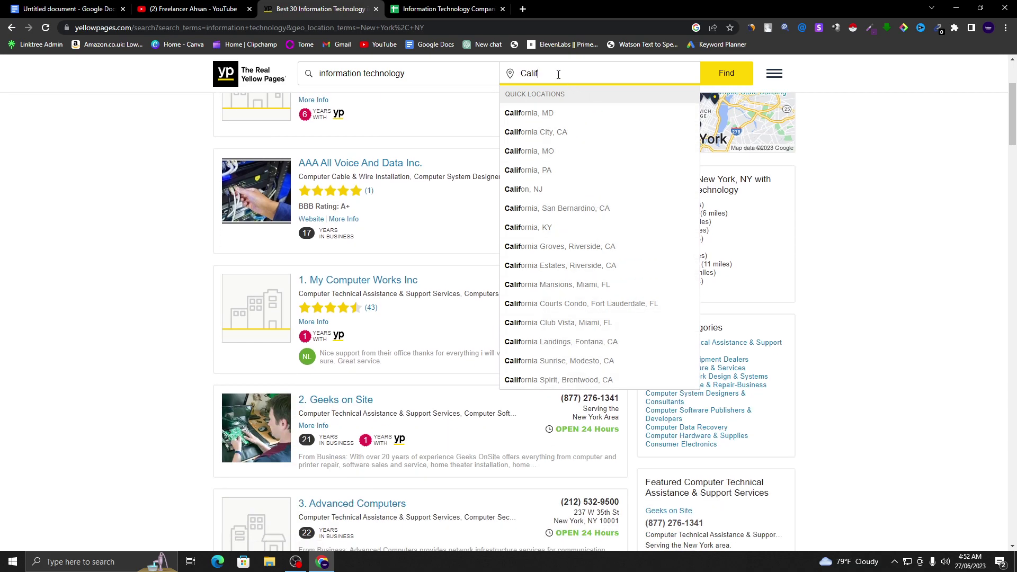
type("ornia")
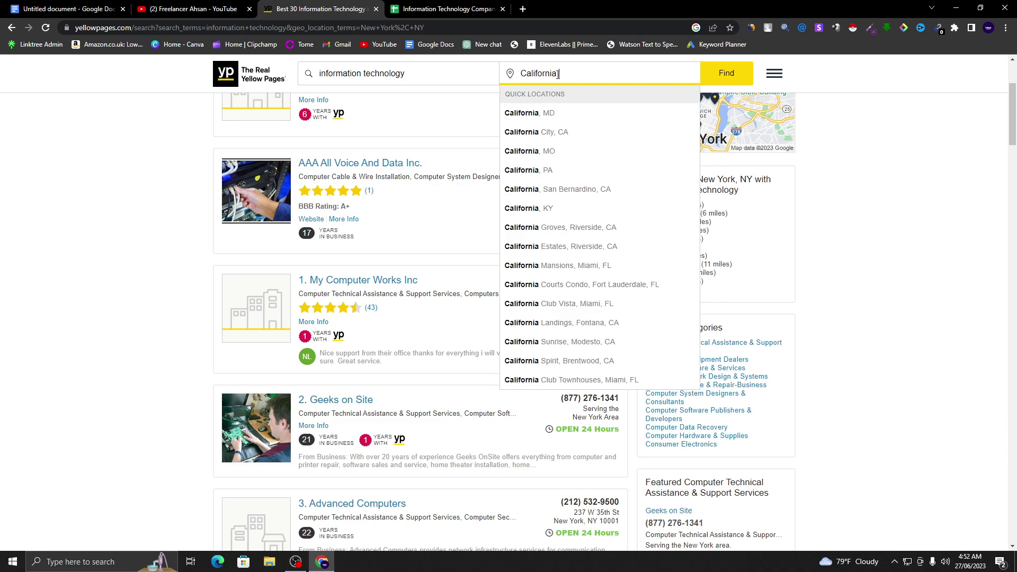
left_click(548, 113)
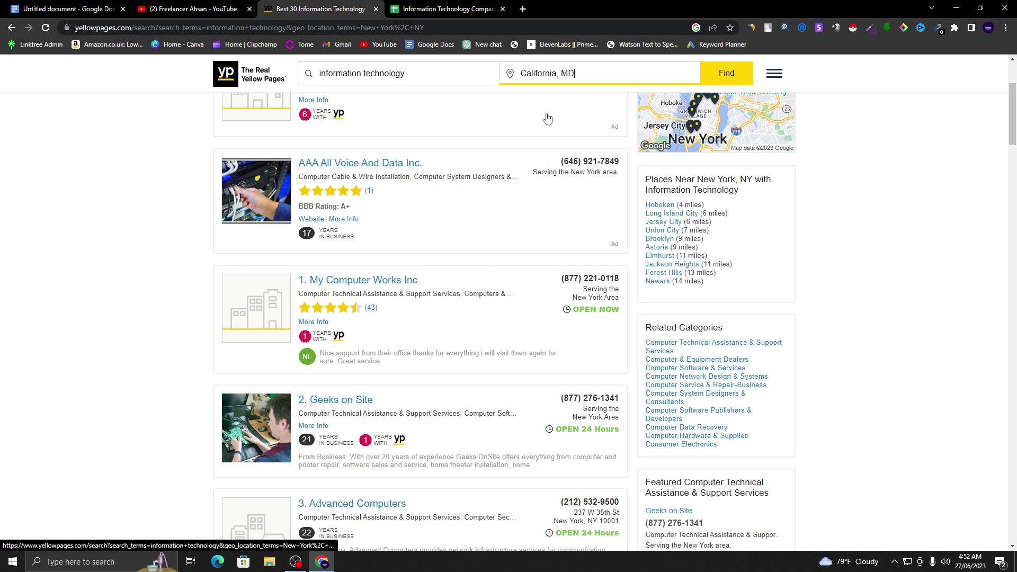
left_click(722, 79)
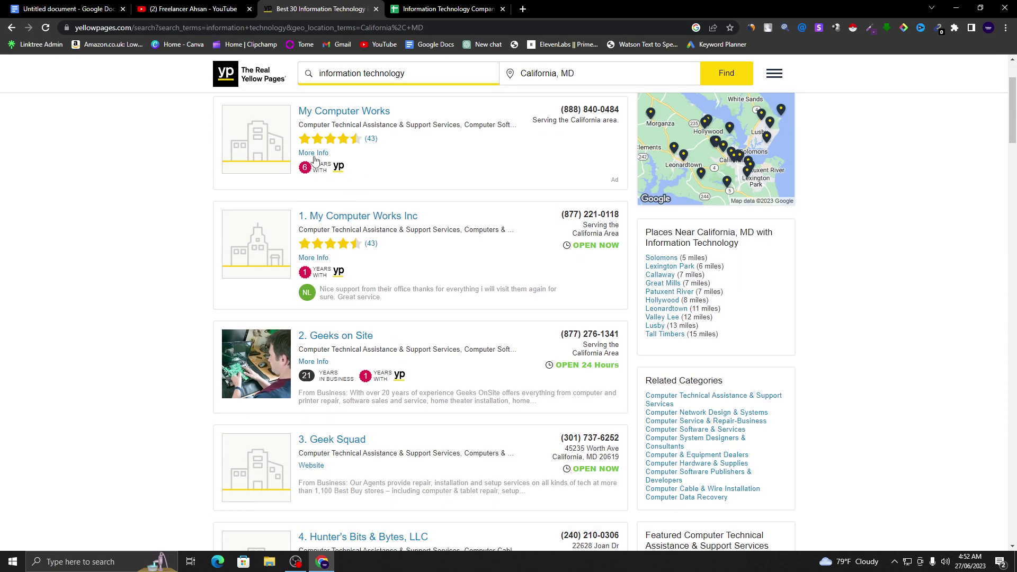
Step: Examine the information technology listings for California, MD, including the page heading, company entries and result range at the end
left_click_drag(251, 141, 433, 147)
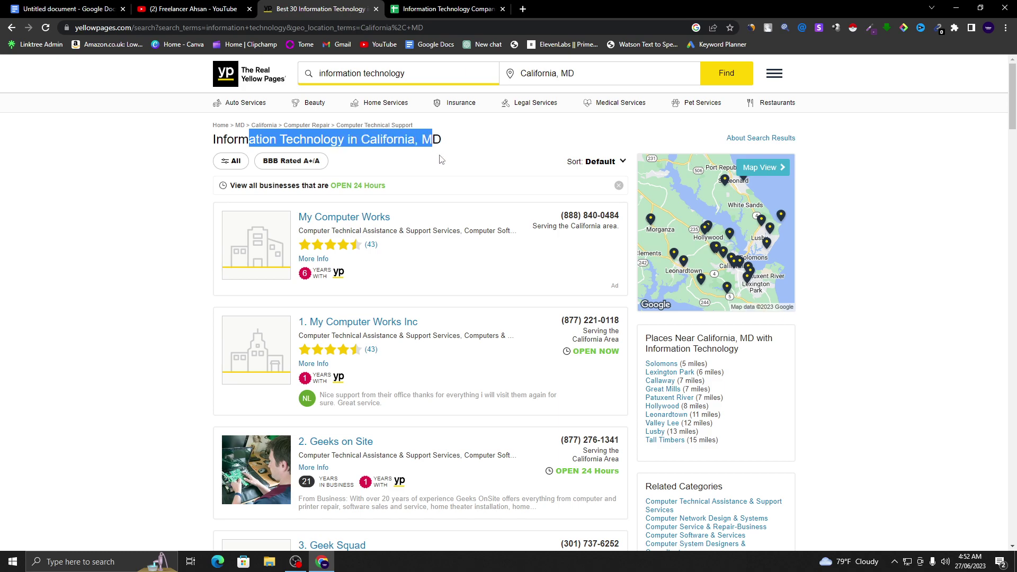
scroll(441, 160, "down", 1)
scroll(439, 161, "up", 1)
scroll(299, 239, "down", 3)
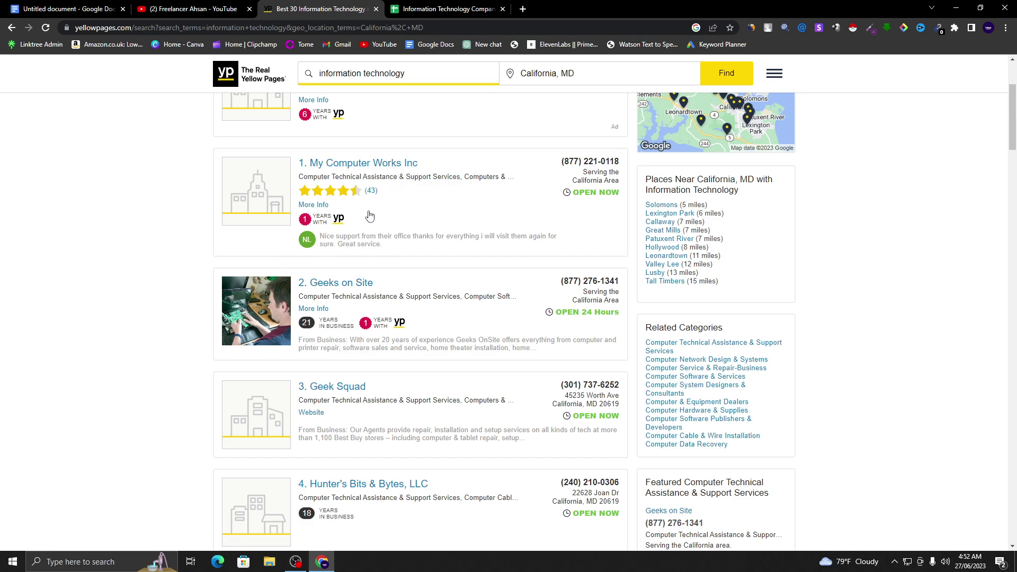
scroll(370, 188, "down", 3)
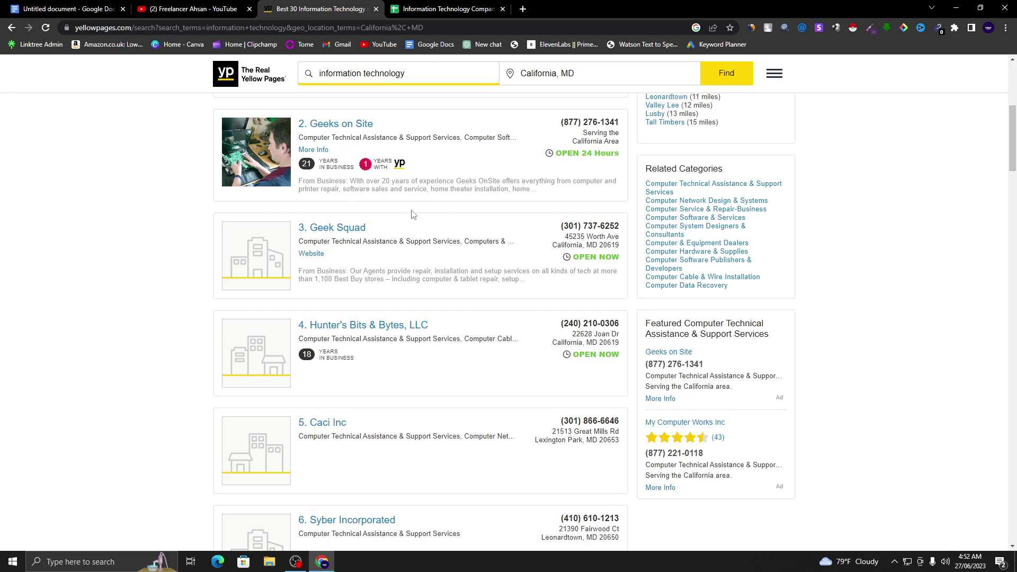
scroll(413, 214, "down", 20)
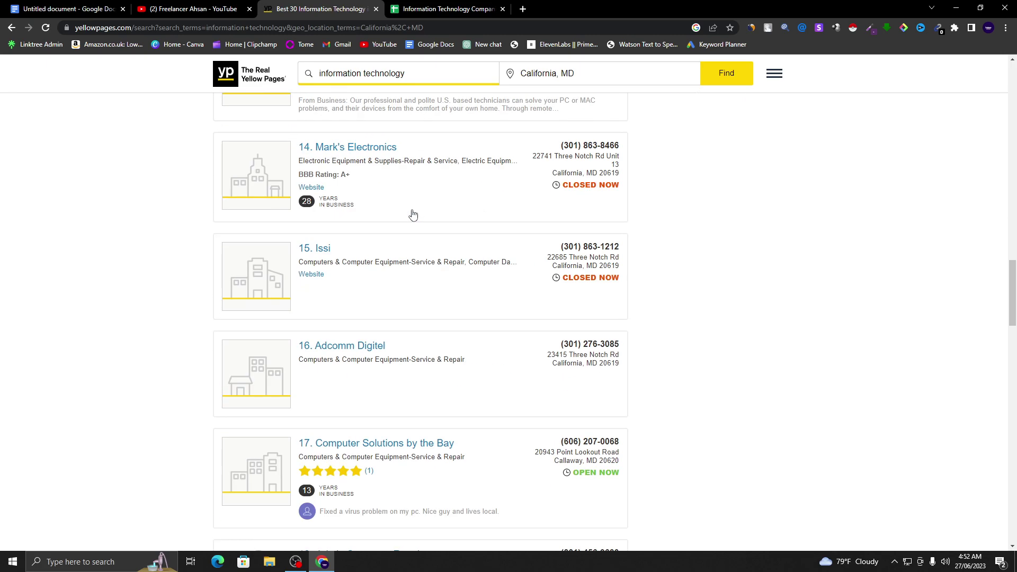
scroll(413, 214, "down", 20)
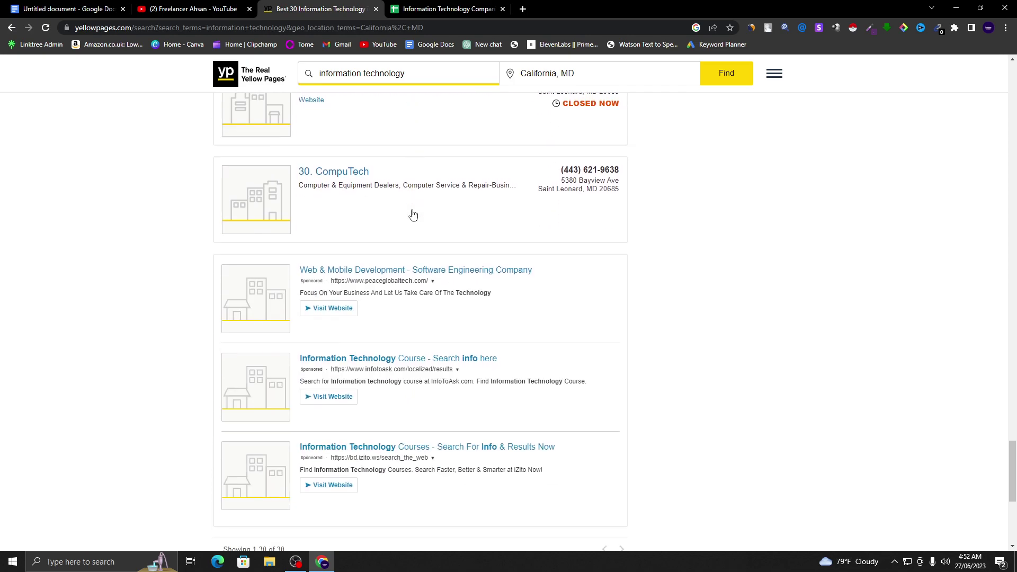
scroll(344, 212, "down", 6)
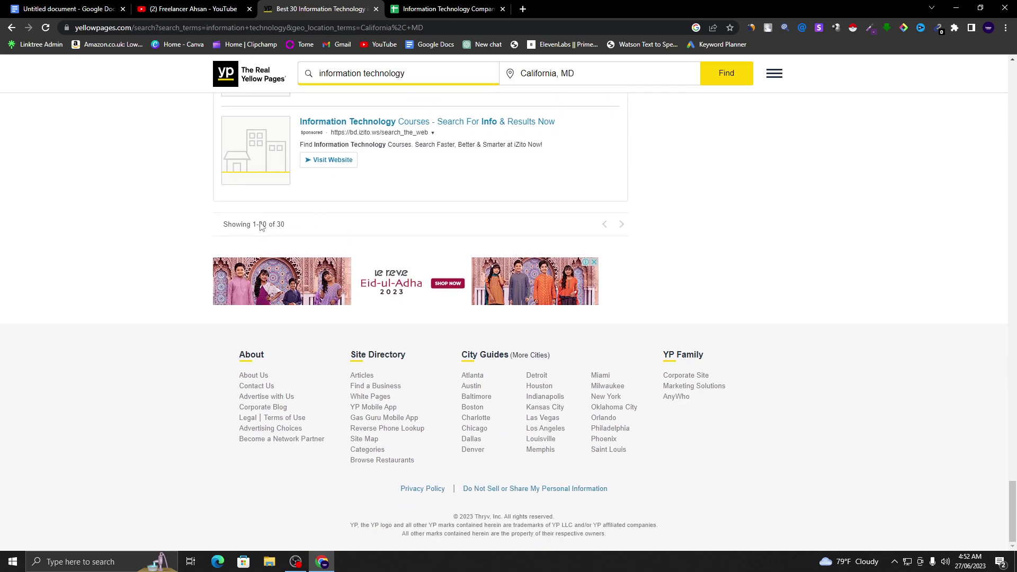
scroll(433, 227, "up", 20)
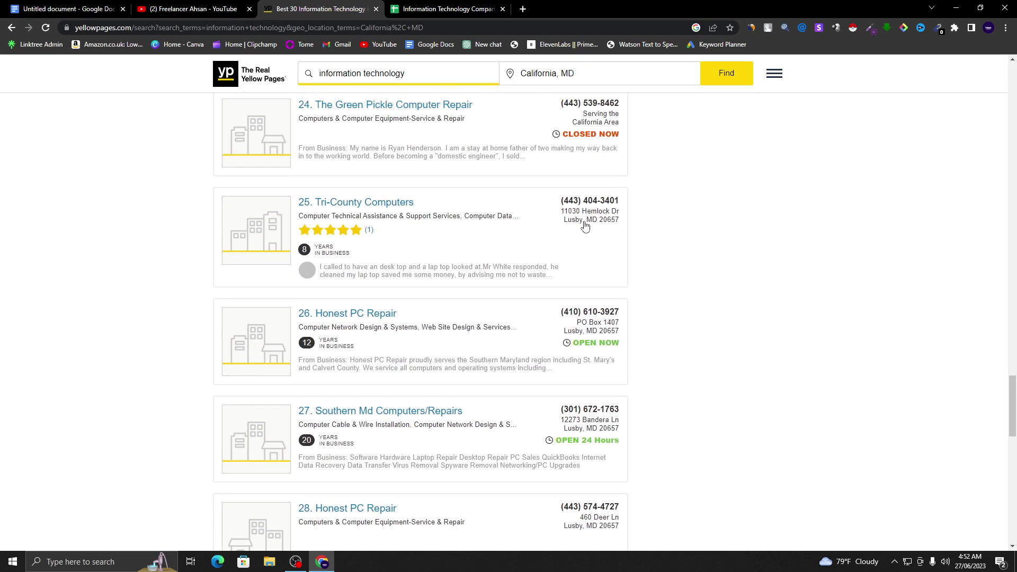
scroll(847, 247, "up", 20)
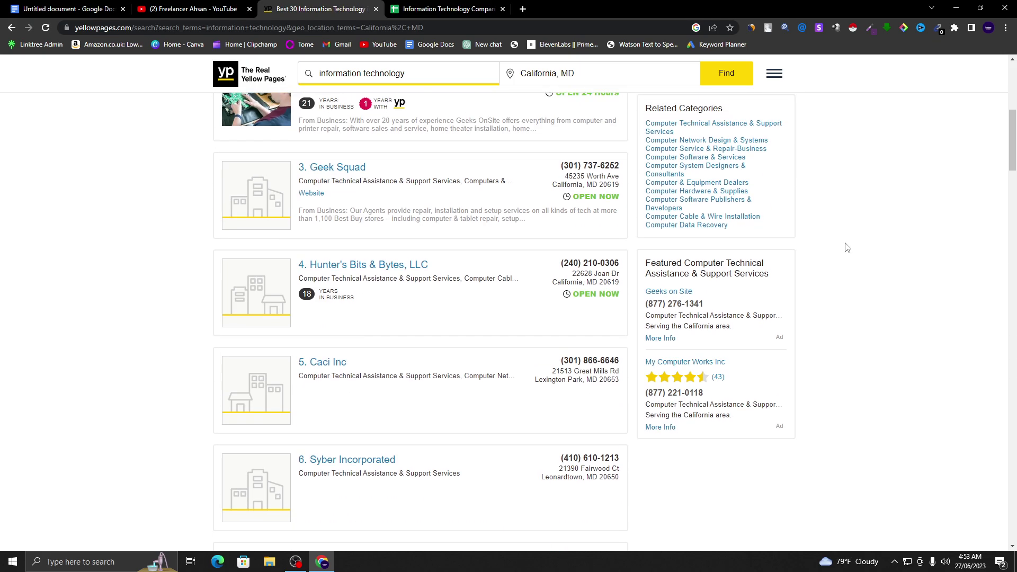
scroll(268, 197, "up", 1)
scroll(352, 277, "down", 1)
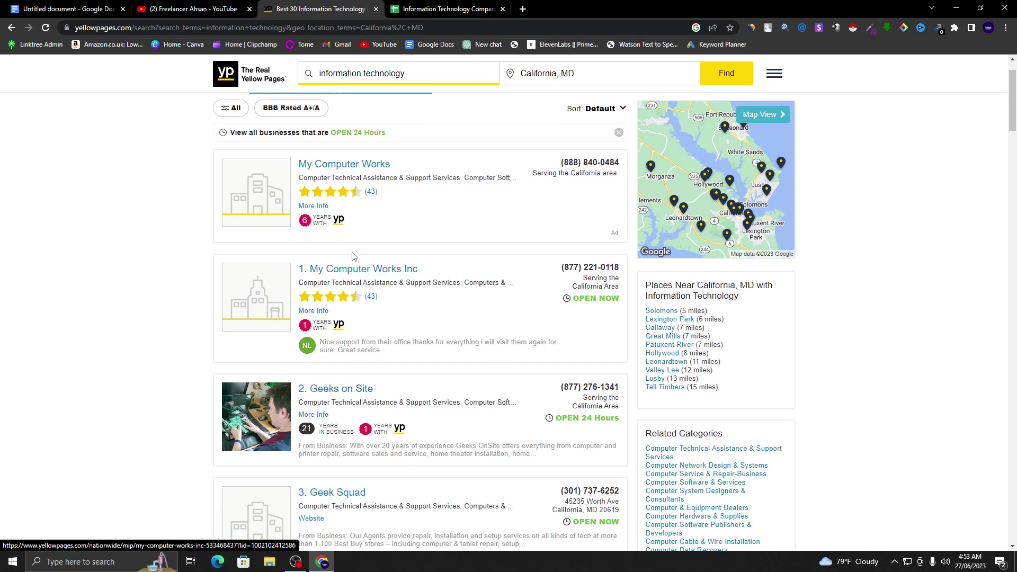
Step: Open the My Computer Works Inc listing in a new browser tab and switch to it
right_click(392, 276)
left_click(438, 282)
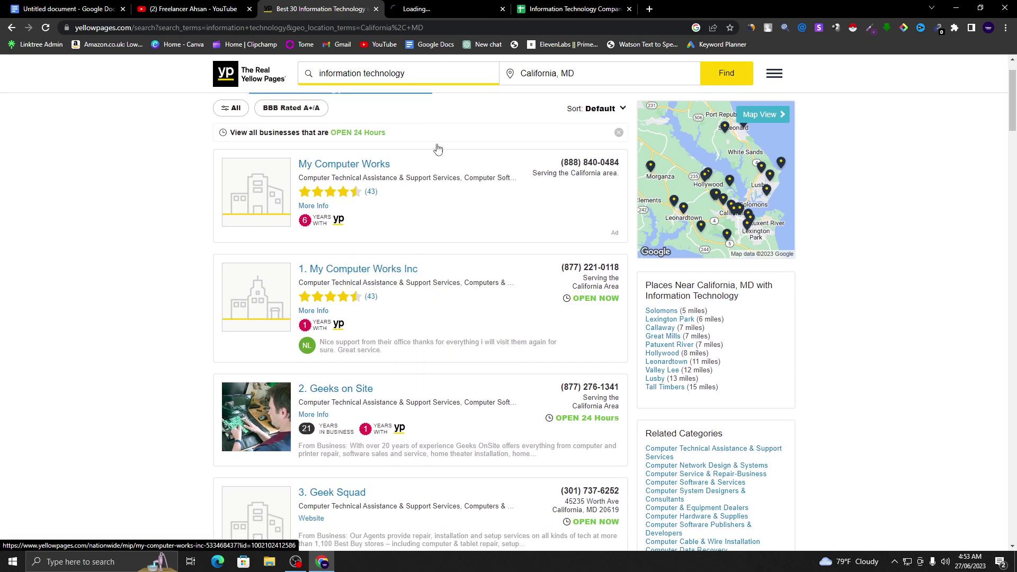
left_click(468, 5)
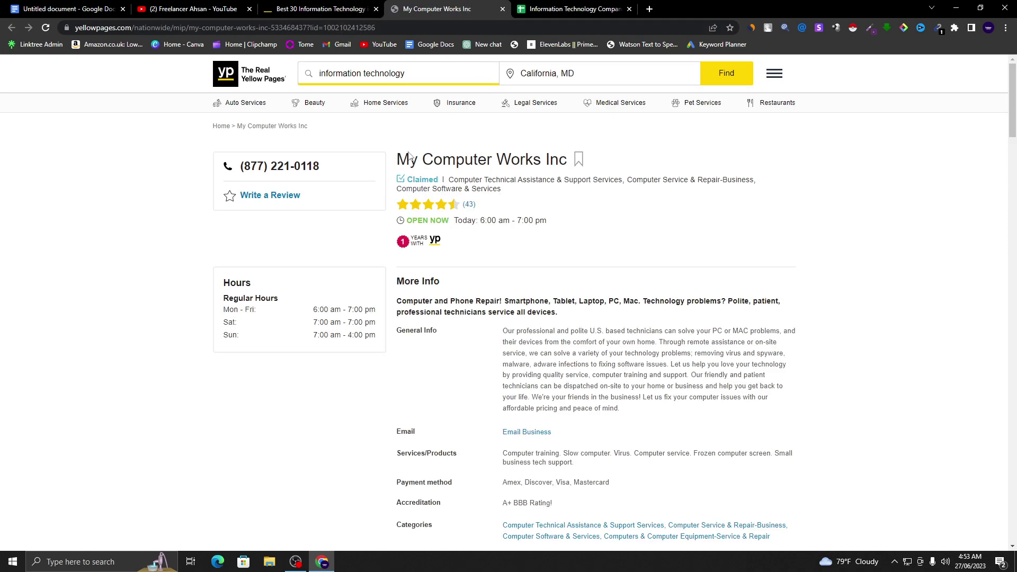
Step: Copy the company name My Computer Works Inc from its listing into cell A2 of the lead spreadsheet
left_click_drag(392, 163, 555, 165)
right_click(555, 165)
left_click(567, 170)
key("ctrl+Tab")
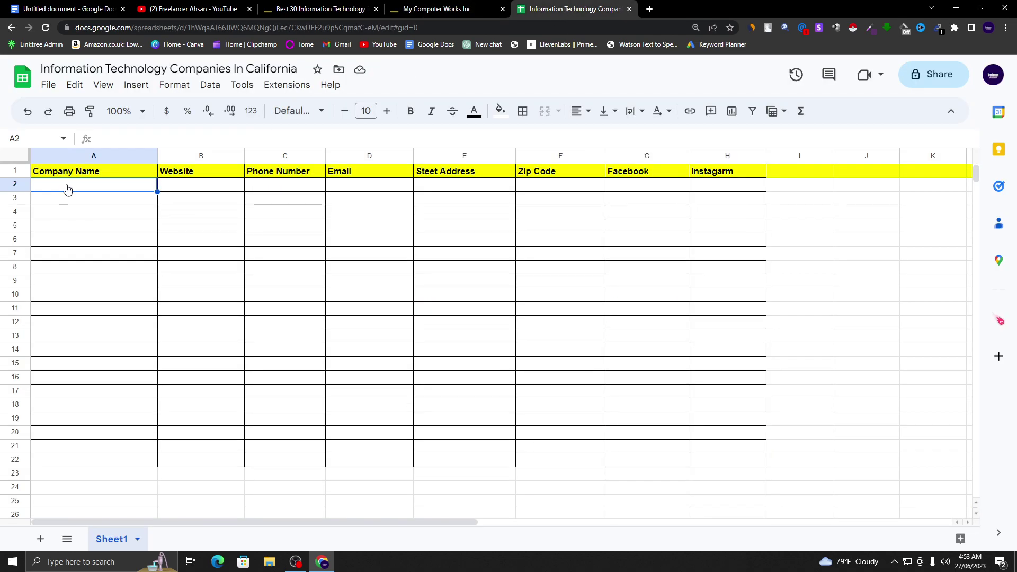
right_click(68, 186)
left_click(104, 166)
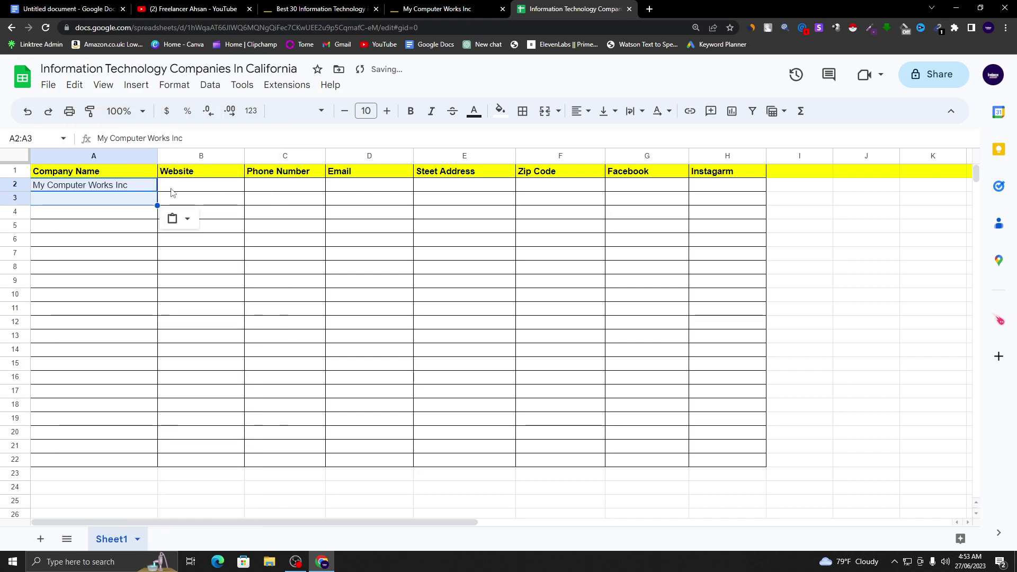
left_click(181, 190)
Step: Copy the company's phone number from its Yellow Pages listing into the Phone Number cell C2
left_click(437, 9)
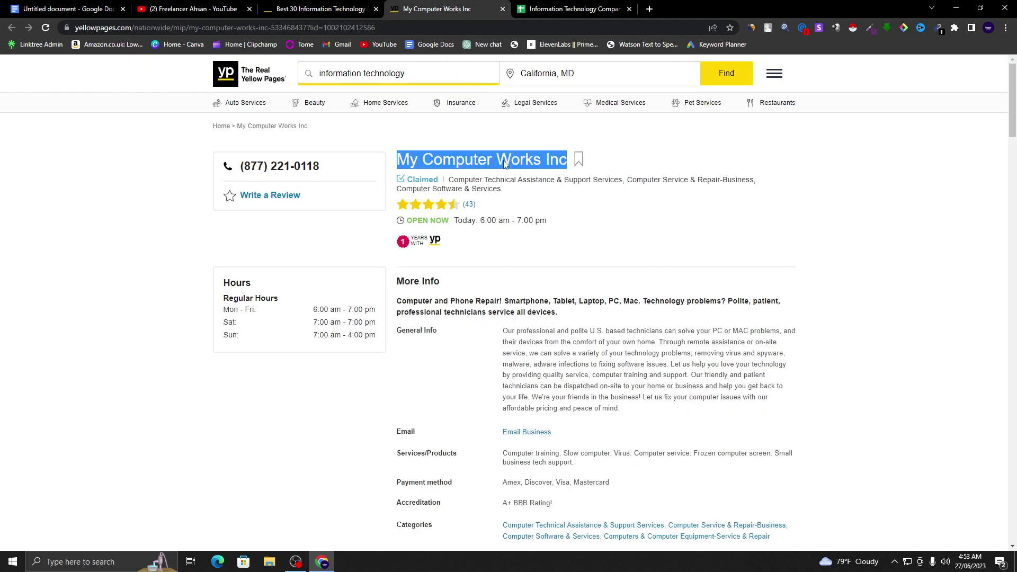
left_click(540, 219)
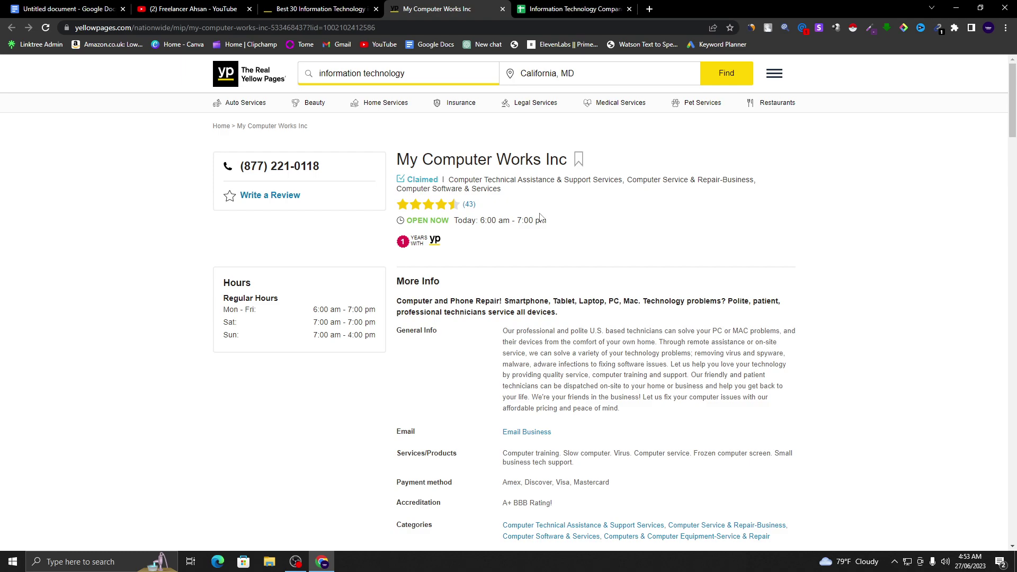
scroll(540, 218, "down", 2)
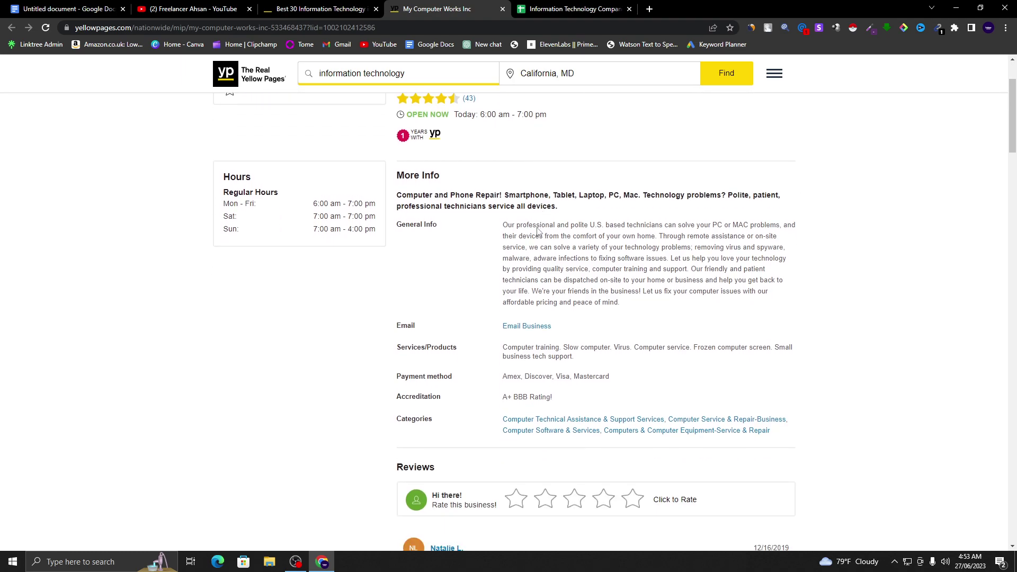
scroll(526, 266, "down", 3)
scroll(582, 284, "up", 3)
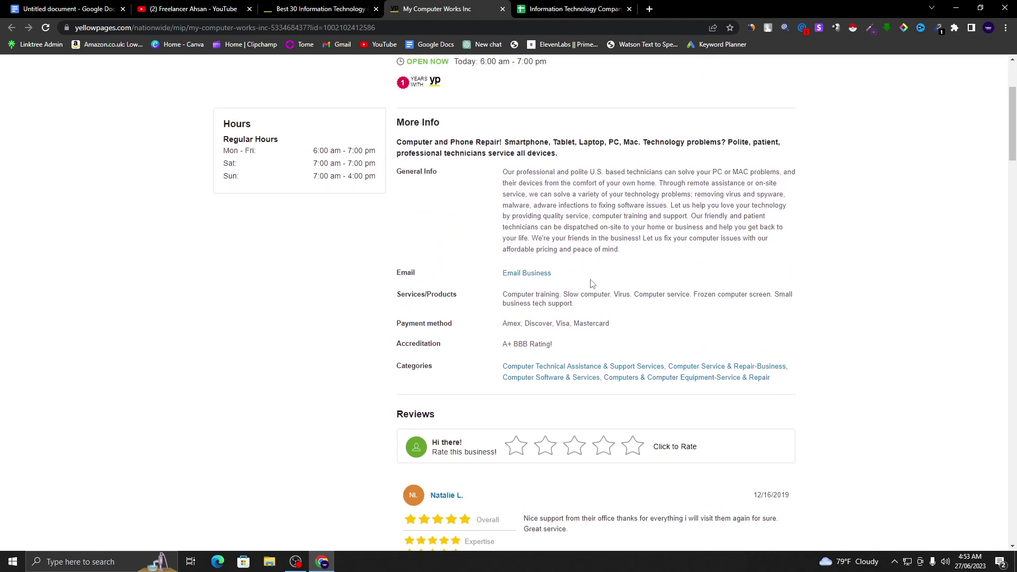
scroll(592, 284, "up", 3)
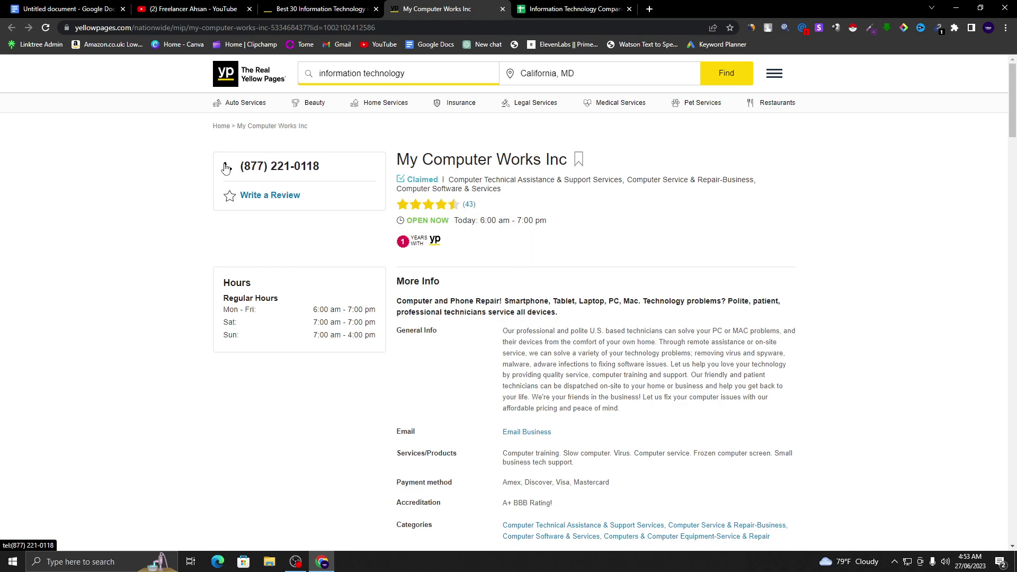
left_click_drag(241, 166, 321, 172)
right_click(301, 175)
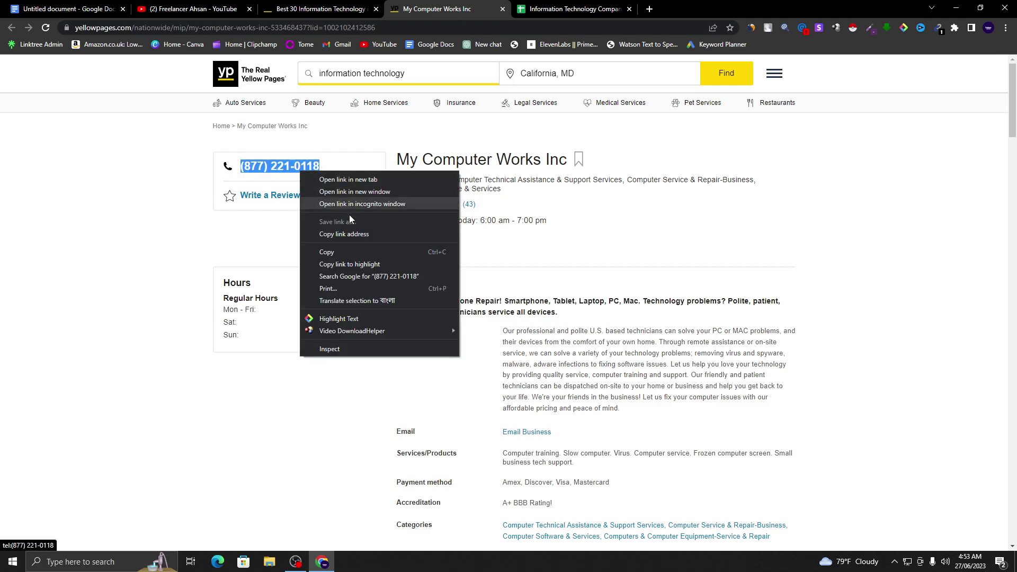
left_click(355, 247)
left_click(601, 5)
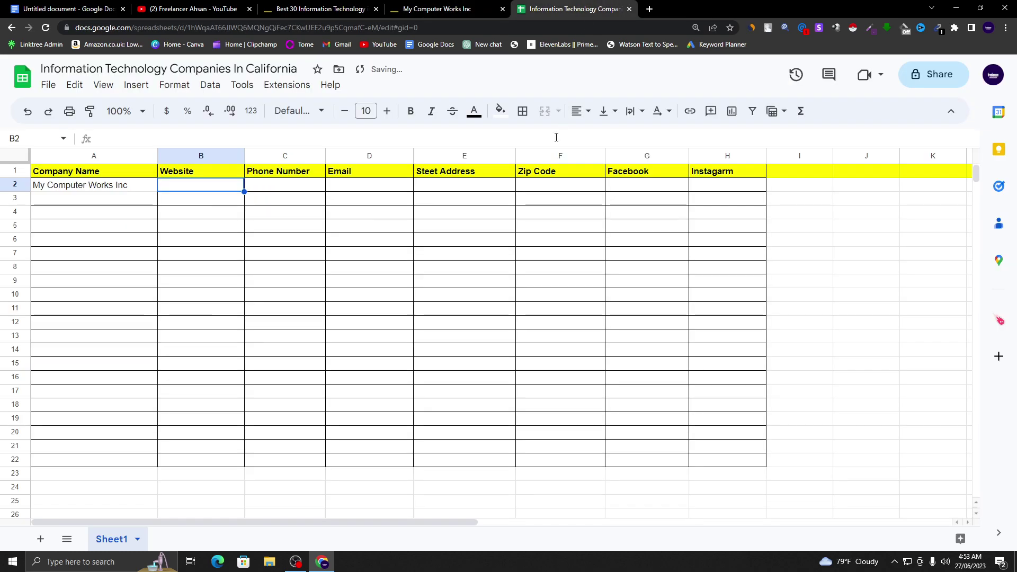
left_click(289, 186)
right_click(290, 188)
left_click(339, 165)
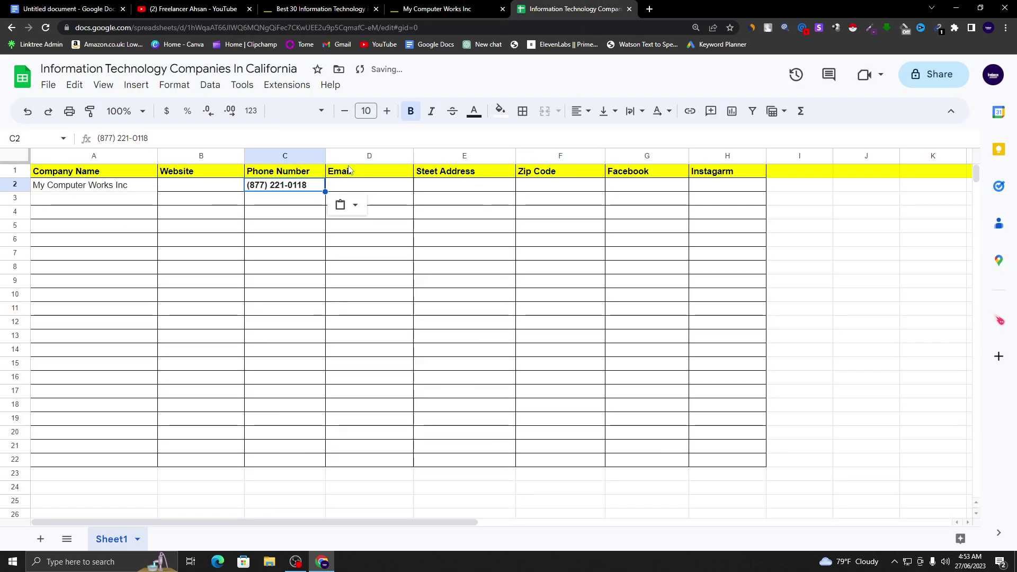
Step: Check the full My Computer Works Inc listing, including its reviews and details section, for the missing website and contact data
left_click(357, 190)
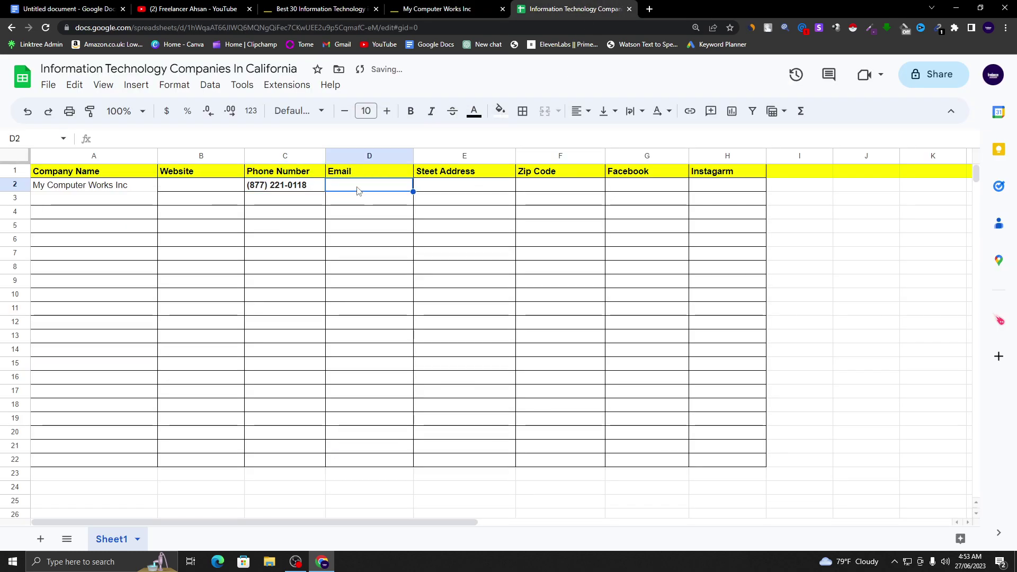
left_click(313, 189)
left_click(387, 191)
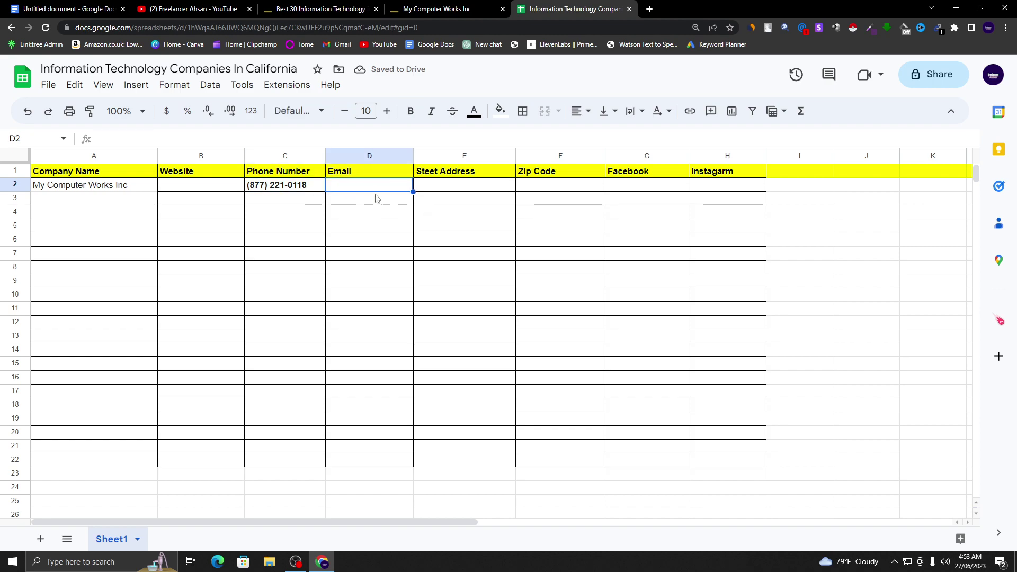
left_click(212, 184)
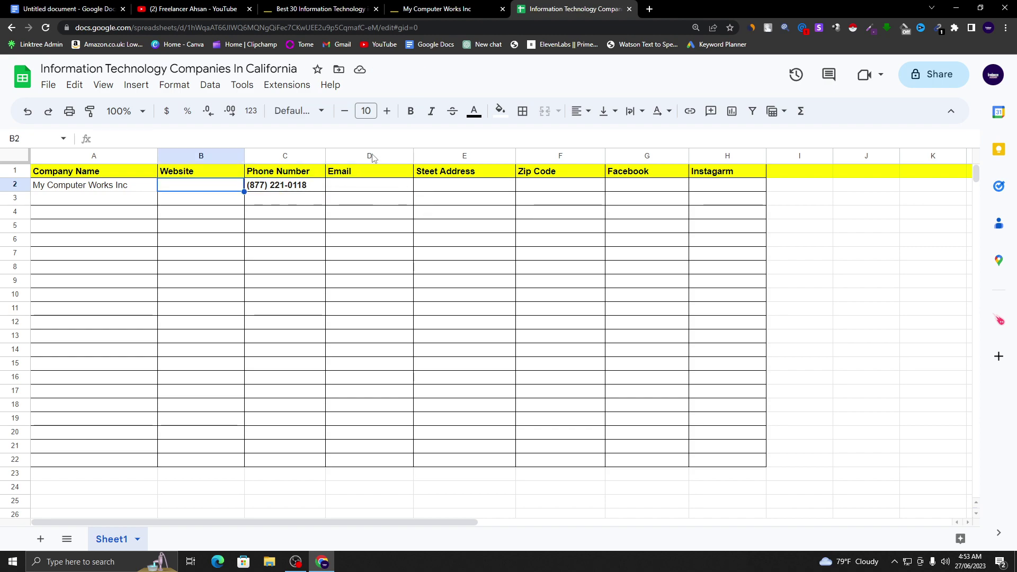
left_click(447, 9)
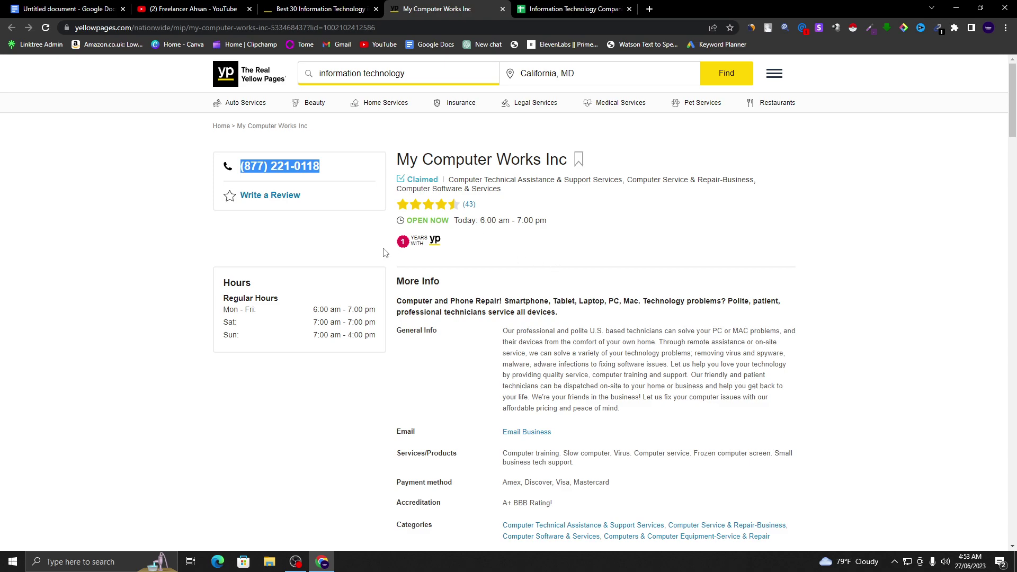
scroll(385, 252, "down", 8)
scroll(384, 254, "down", 15)
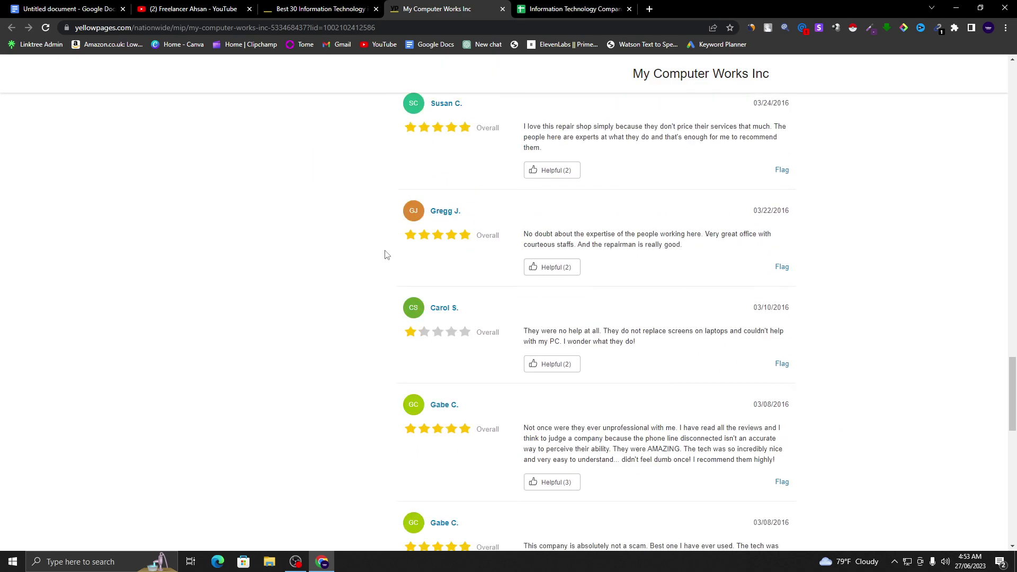
scroll(385, 255, "down", 10)
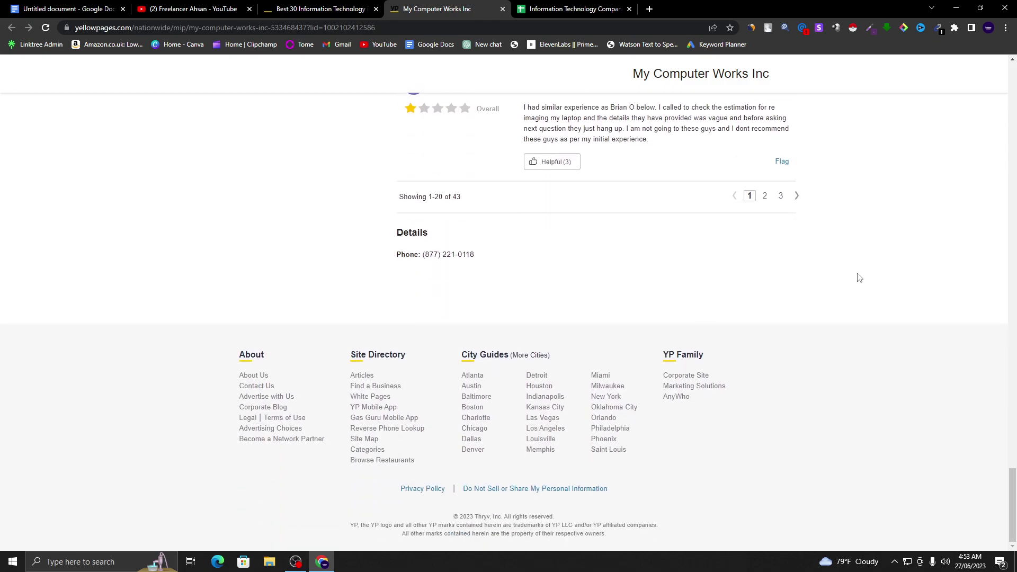
scroll(858, 278, "up", 20)
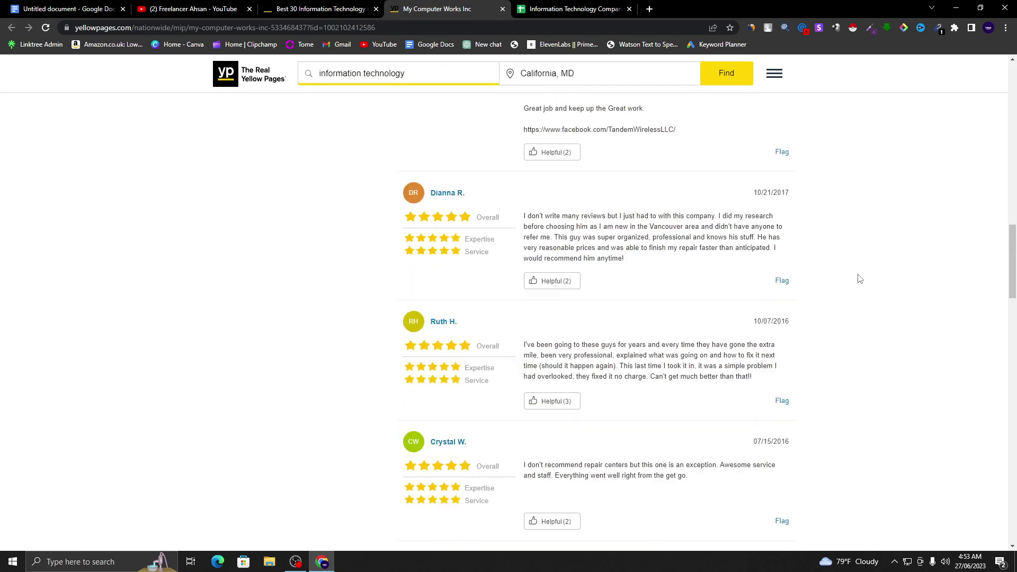
scroll(859, 278, "up", 5)
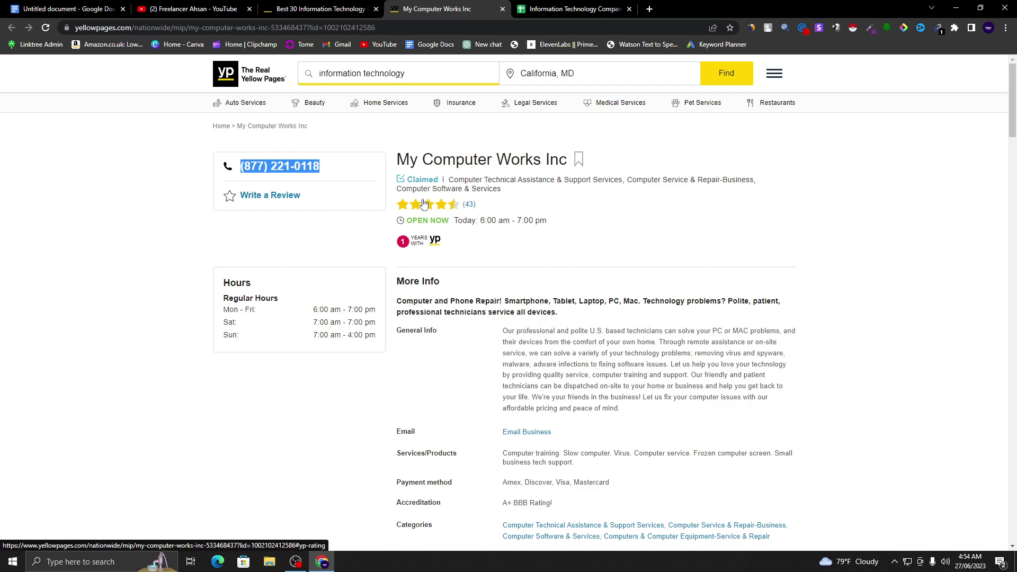
left_click(558, 247)
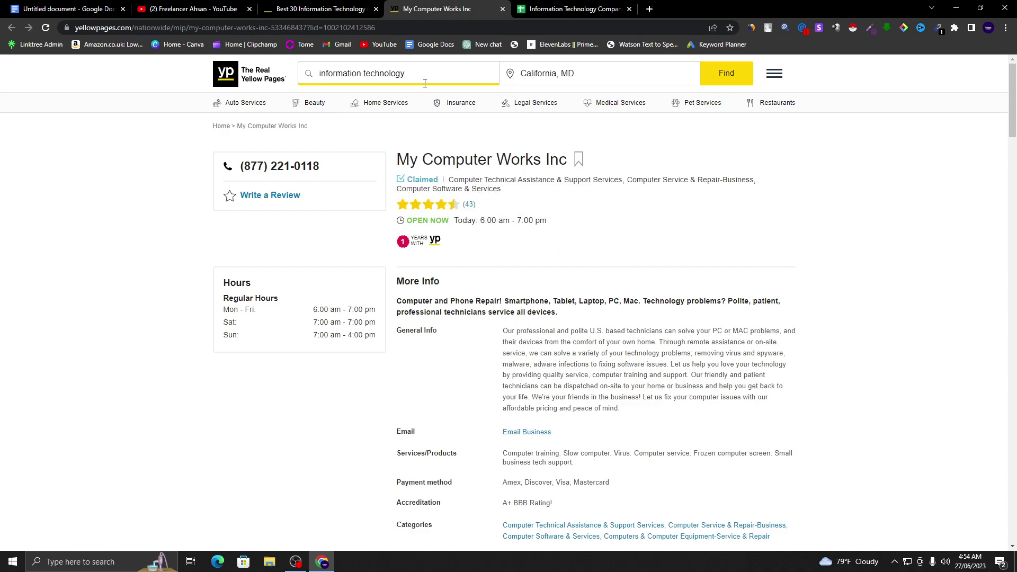
Step: Search Google for the company name My Computer Works Inc and open the company's own website
left_click_drag(397, 159, 568, 160)
right_click(555, 164)
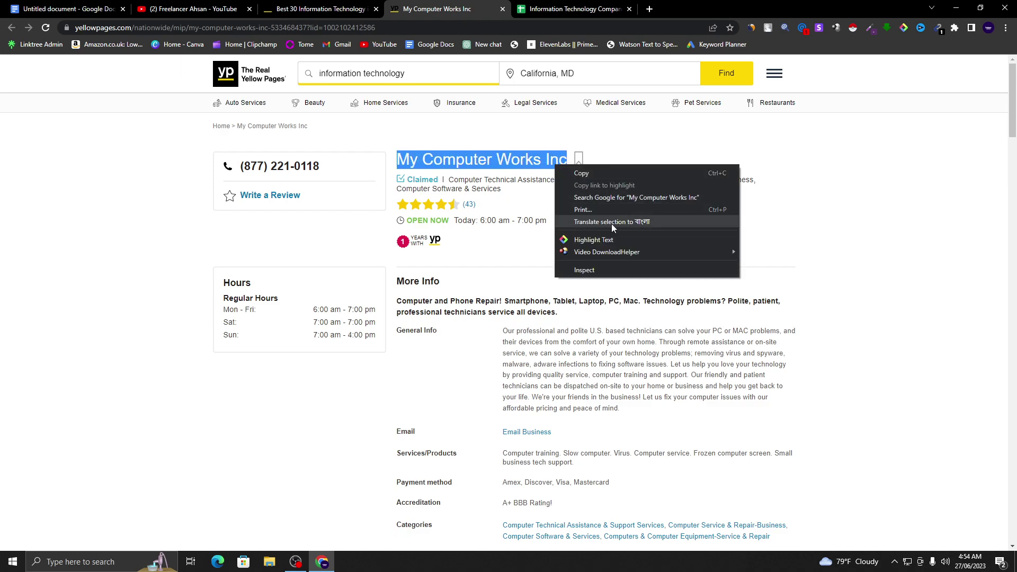
left_click(631, 197)
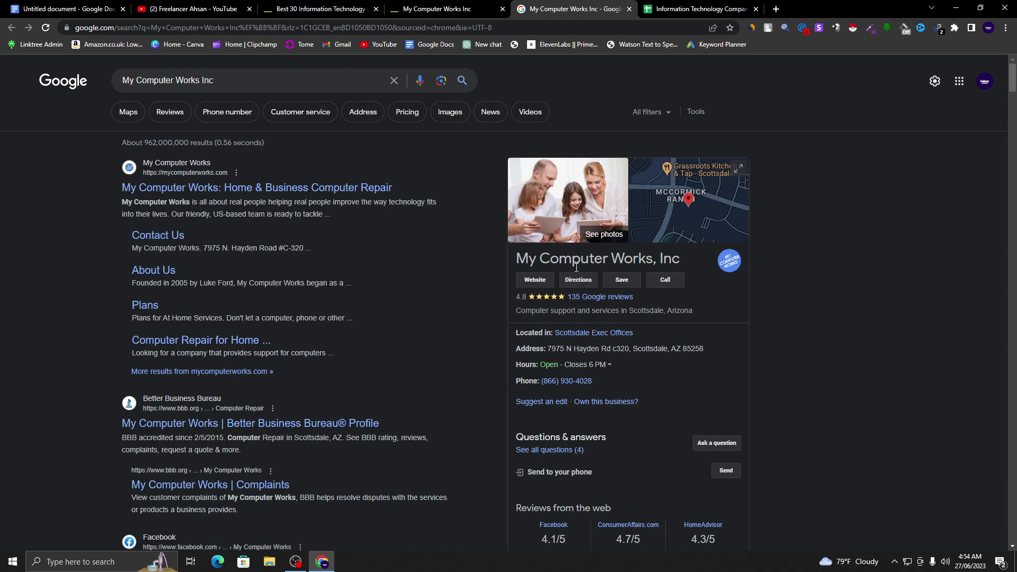
scroll(647, 318, "down", 1)
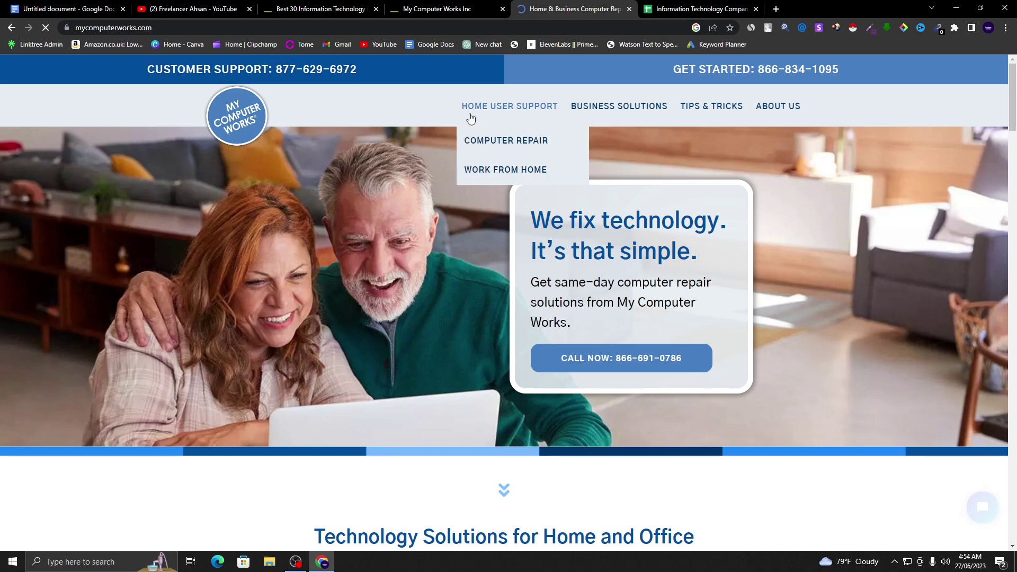
Step: Recheck the business information on the Yellow Pages listing and return to the company's website
left_click(429, 9)
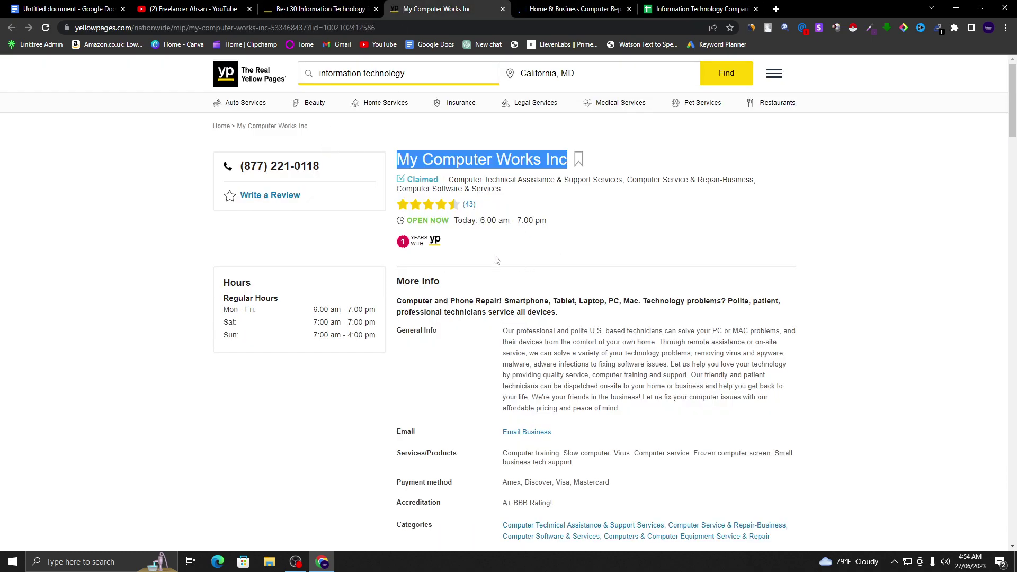
left_click(521, 244)
scroll(511, 281, "down", 4)
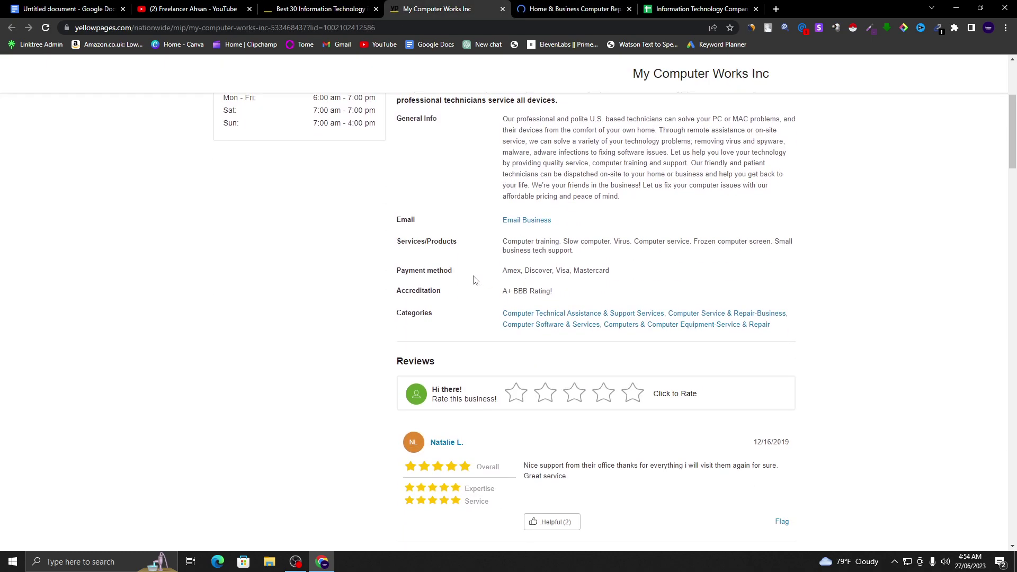
scroll(612, 268, "up", 4)
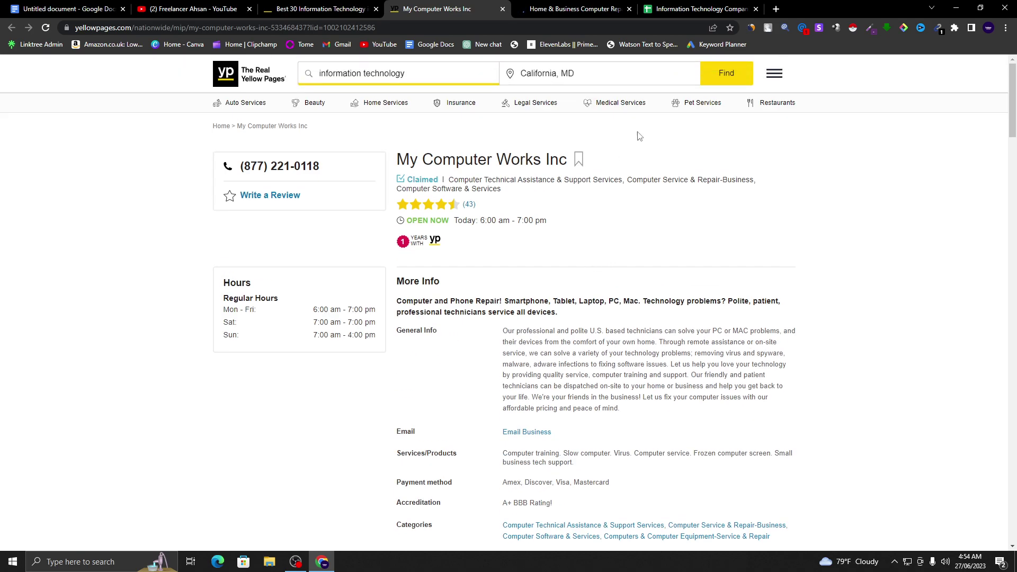
left_click(577, 9)
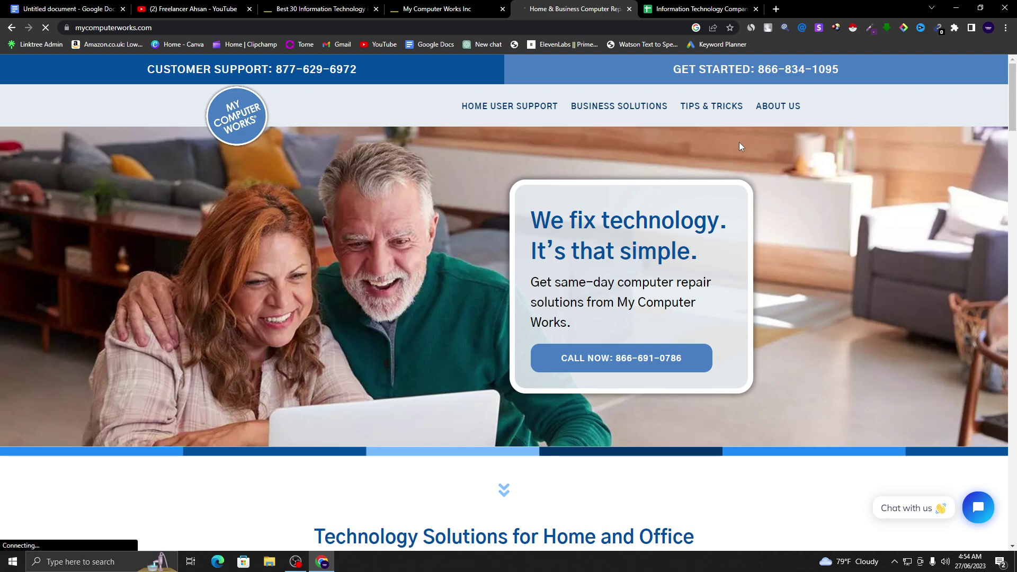
left_click(725, 11)
left_click(578, 9)
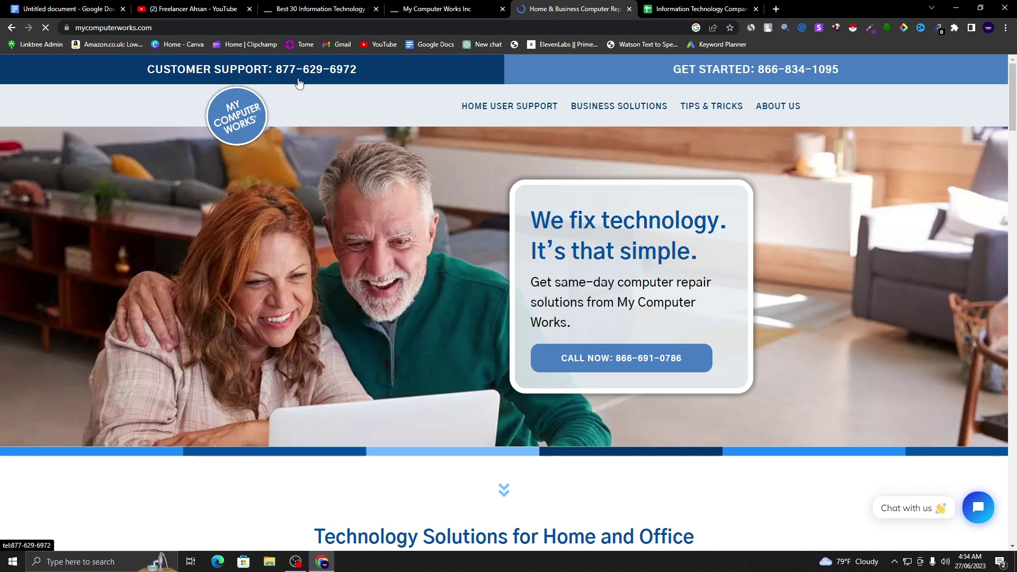
Step: Examine the company website's home and About Us pages down to the footer for contact details and social media links
scroll(431, 198, "down", 5)
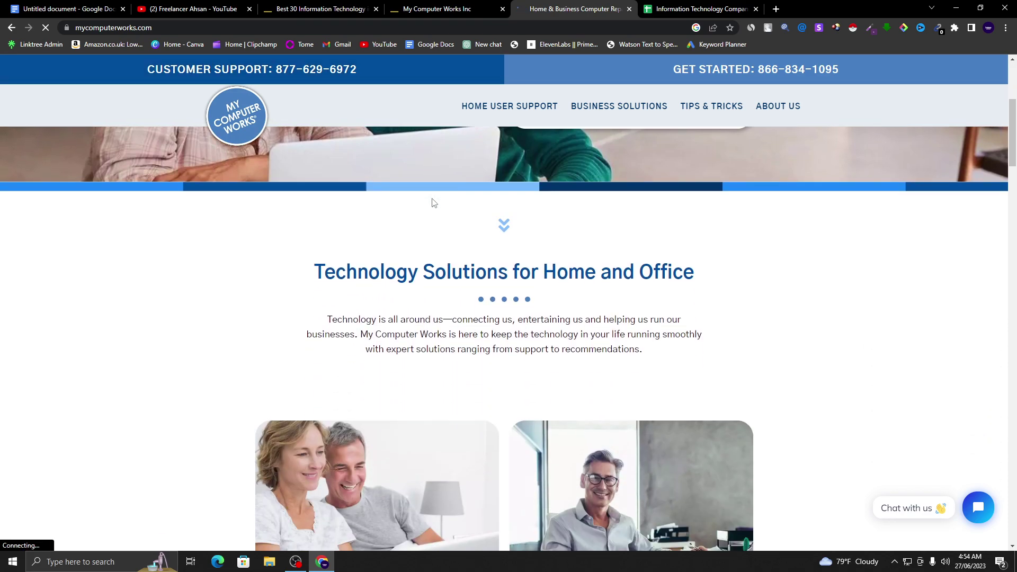
scroll(434, 203, "down", 18)
scroll(439, 208, "up", 6)
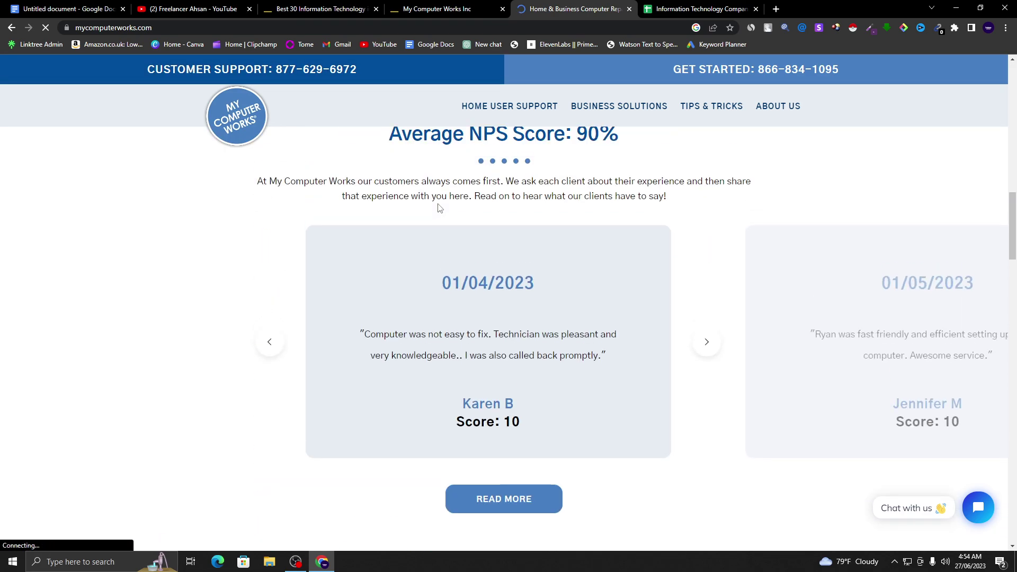
mouse_move(784, 113)
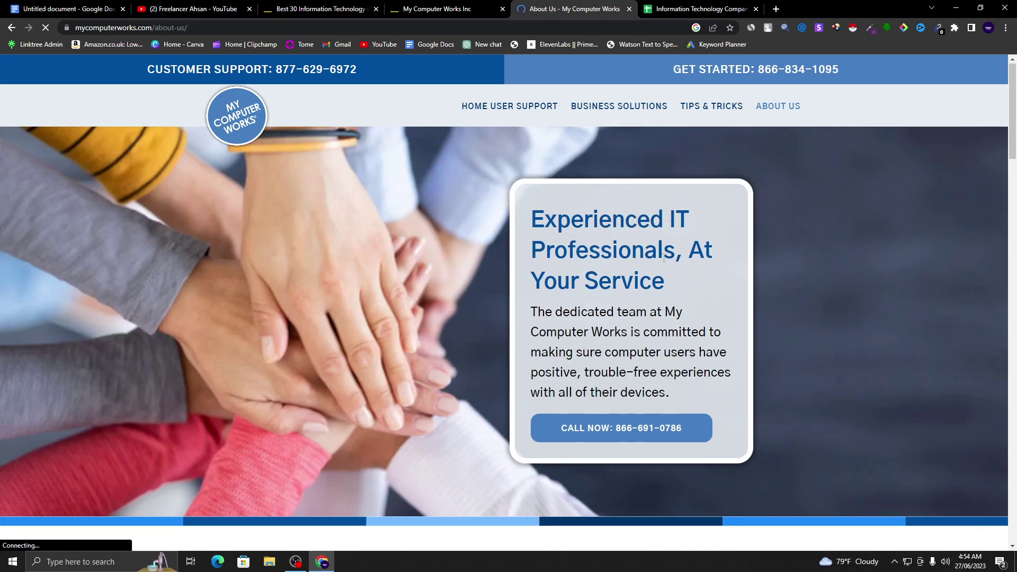
scroll(700, 376, "down", 10)
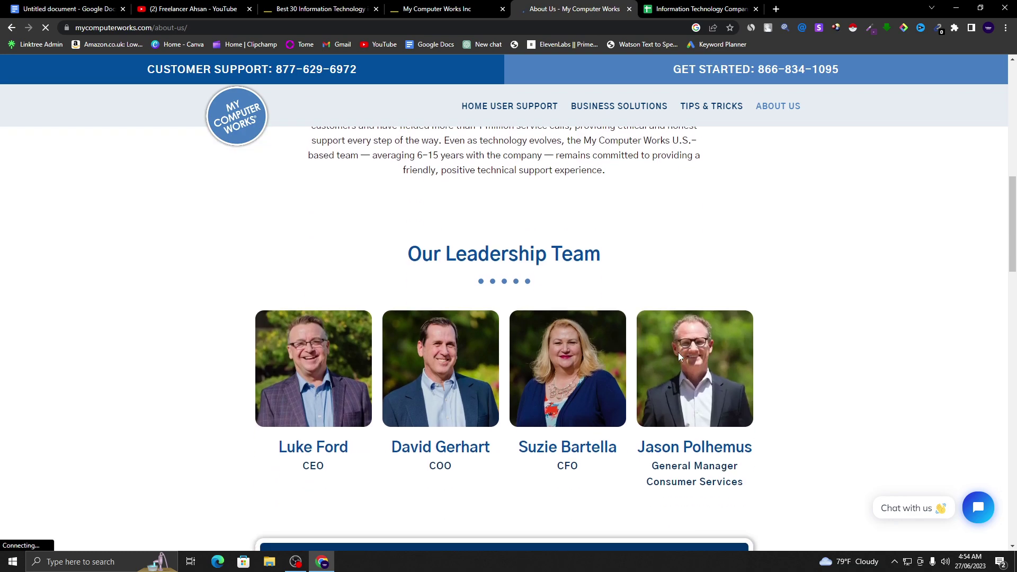
scroll(678, 355, "down", 4)
scroll(662, 348, "up", 3)
scroll(593, 316, "down", 18)
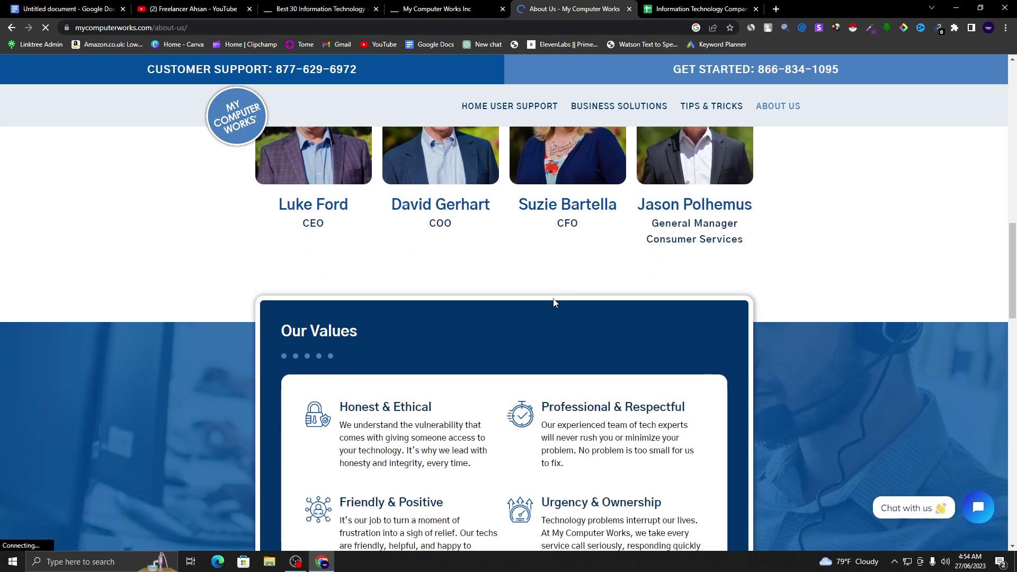
scroll(667, 241, "down", 7)
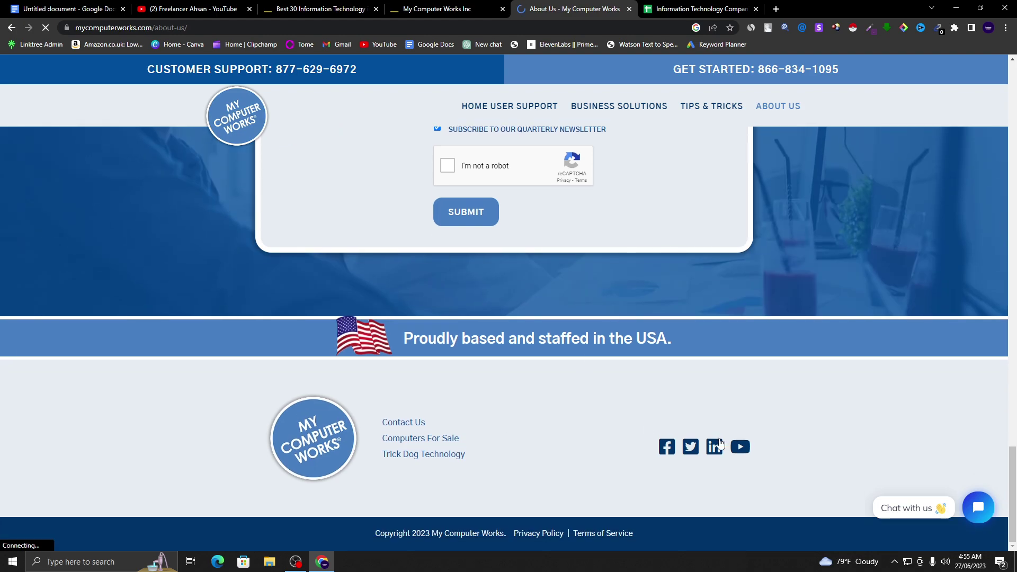
Step: Copy the company's Facebook link from its website footer into the Facebook cell of the My Computer Works Inc row
right_click(669, 451)
left_click(698, 406)
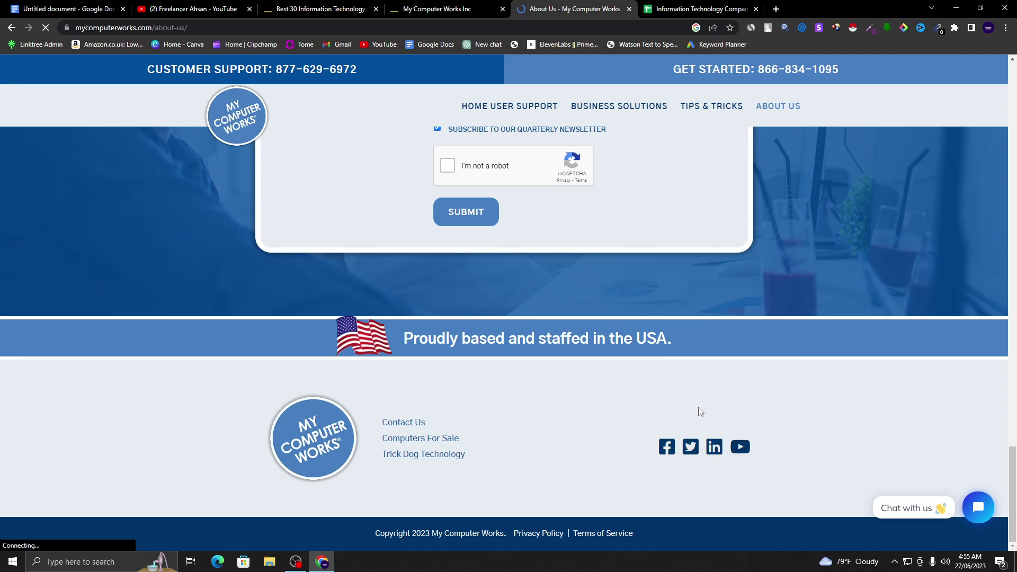
left_click(699, 9)
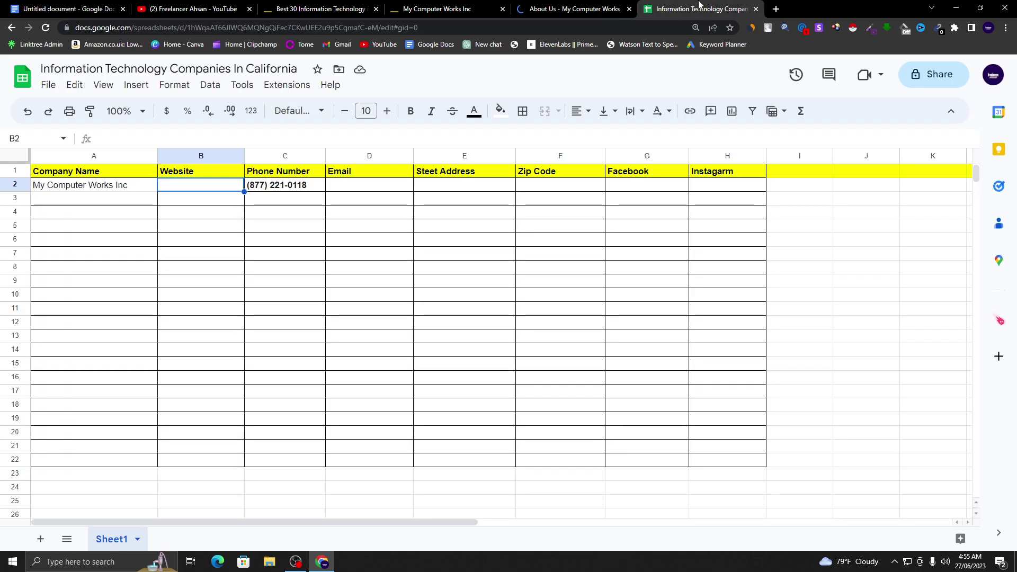
left_click(624, 186)
right_click(626, 188)
left_click(640, 163)
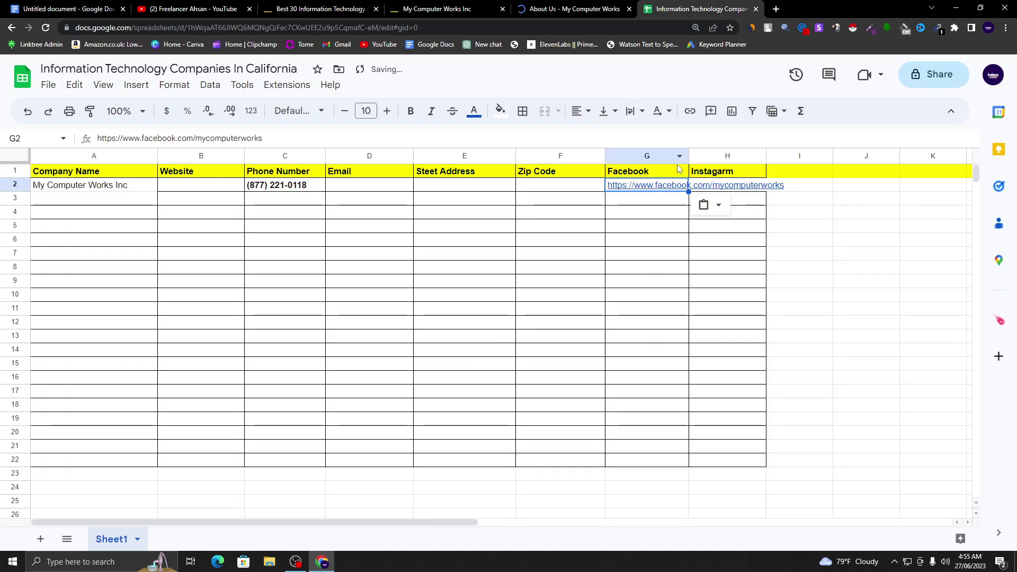
Step: Recheck the website footer's social media links and enter N/A in the company's Instagram cell
left_click(535, 9)
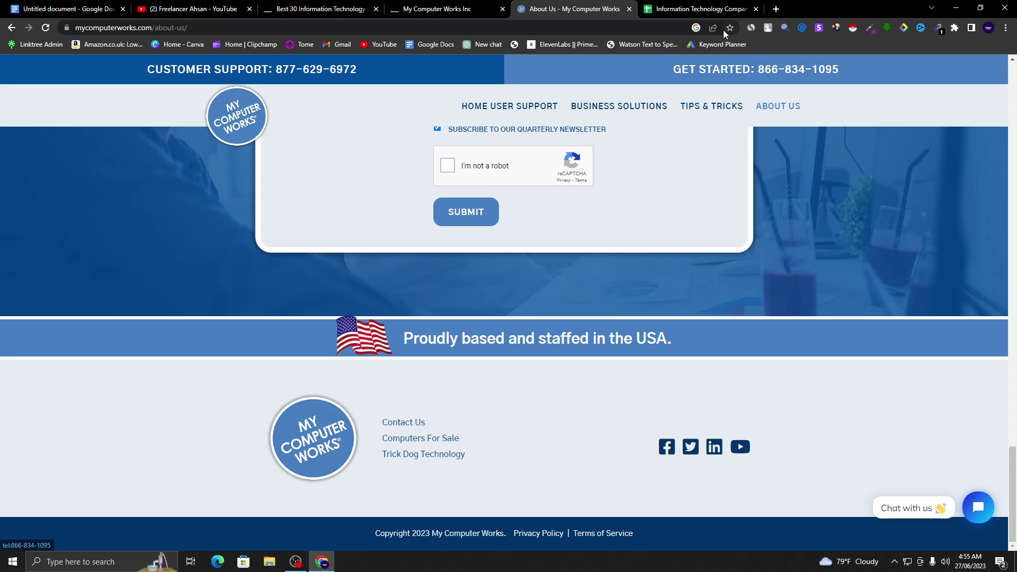
left_click(699, 9)
key("ctrl+v")
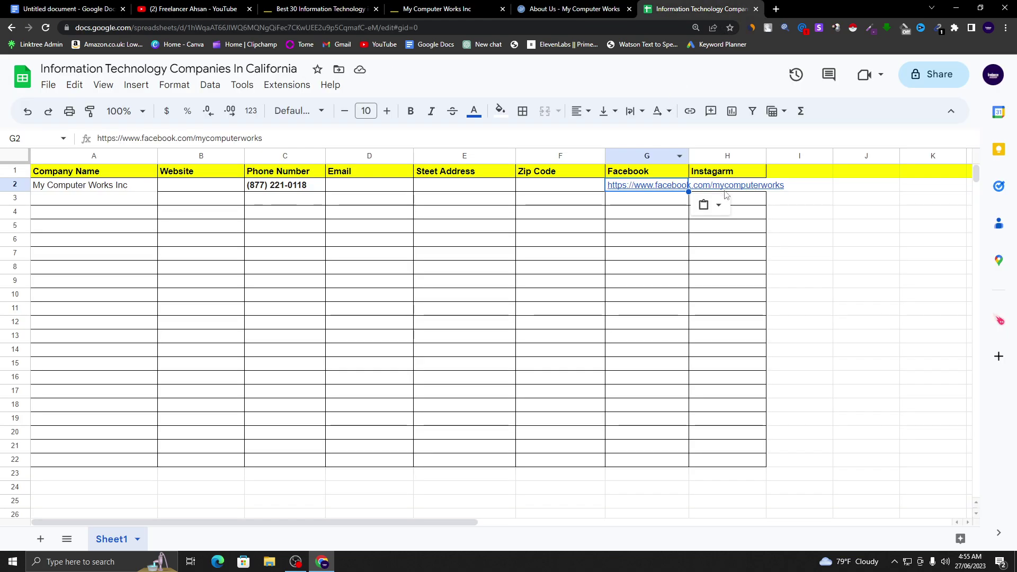
left_click(727, 189)
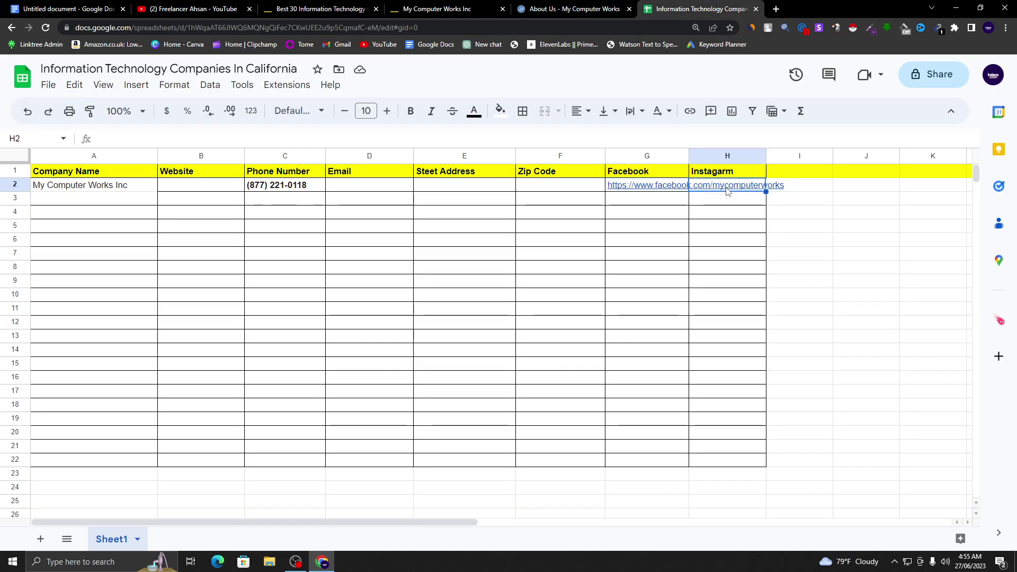
type("N/A")
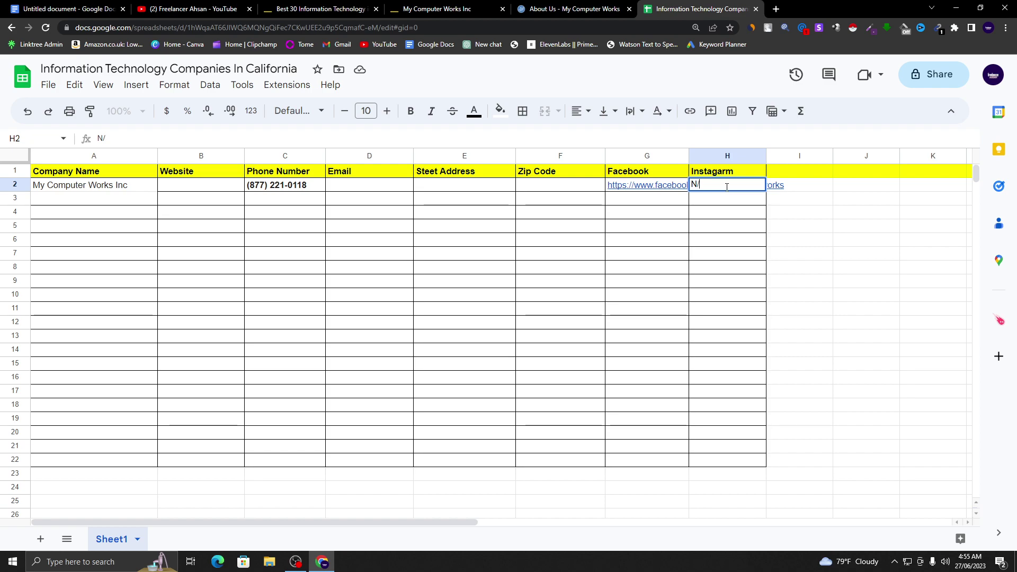
left_click(756, 214)
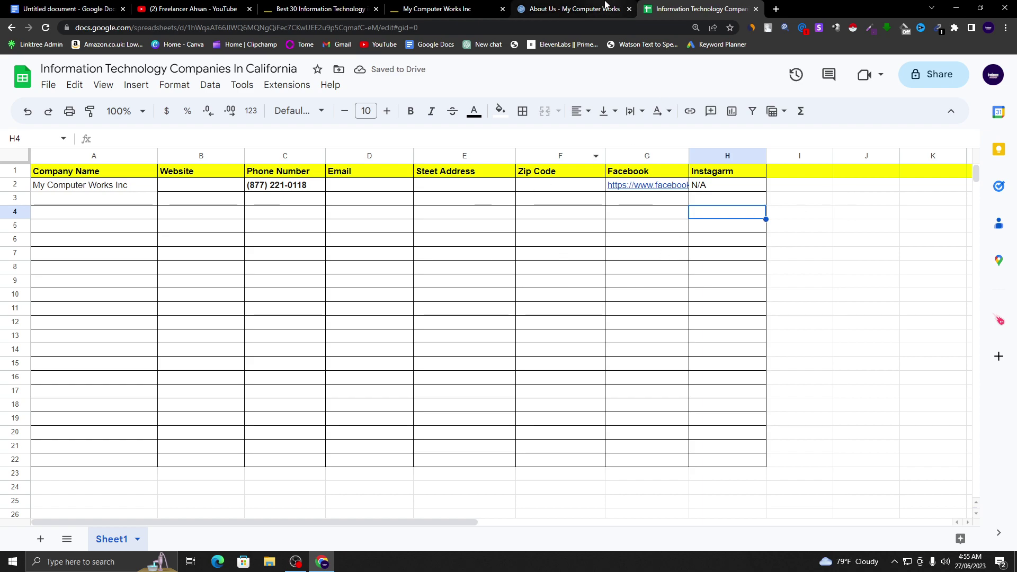
Step: Look through the company website's About Us, home and Contact pages for its address and e-mail details
left_click(582, 5)
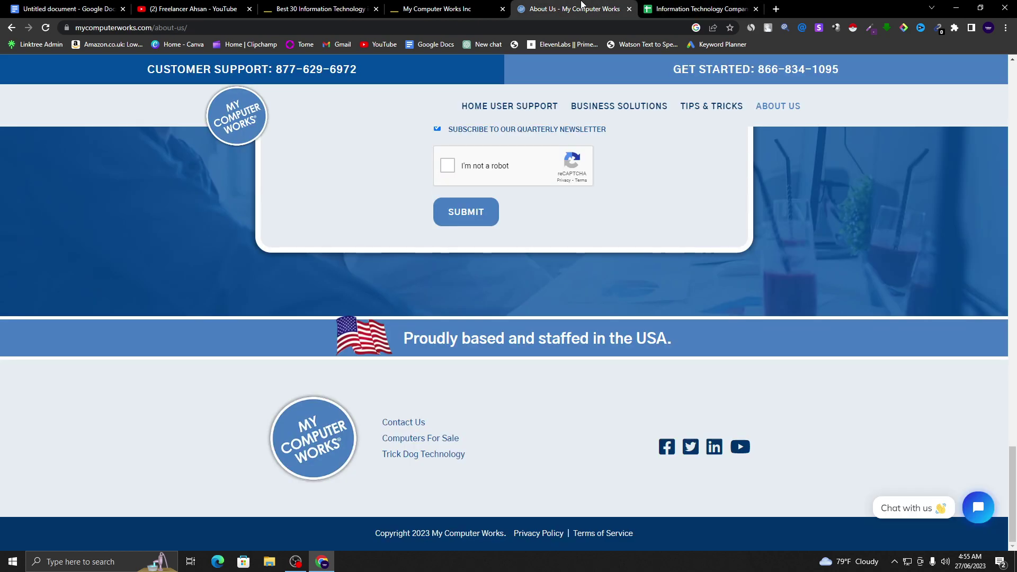
scroll(587, 389, "up", 15)
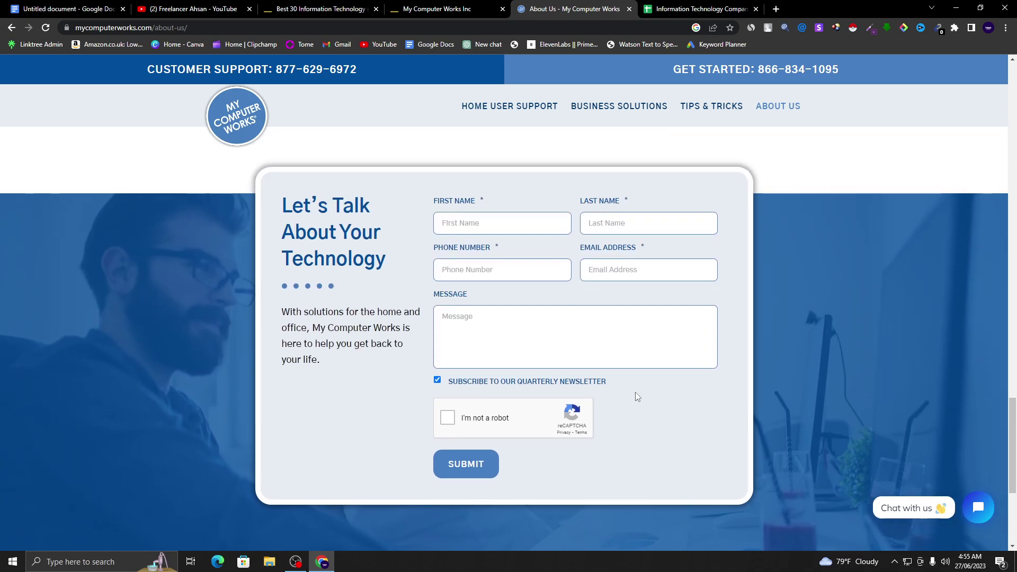
scroll(740, 298, "up", 15)
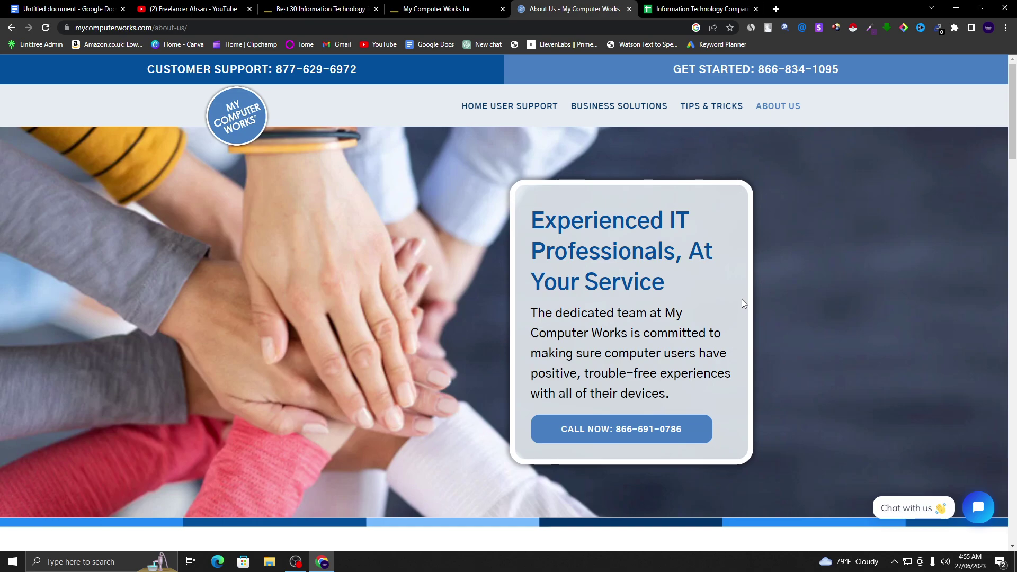
left_click(254, 117)
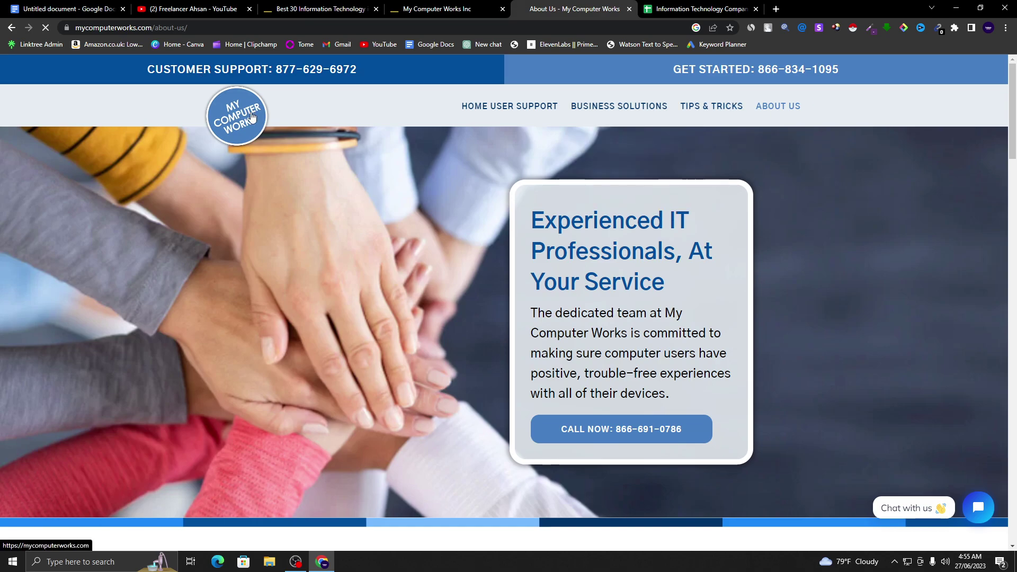
scroll(416, 198, "down", 5)
scroll(419, 205, "down", 11)
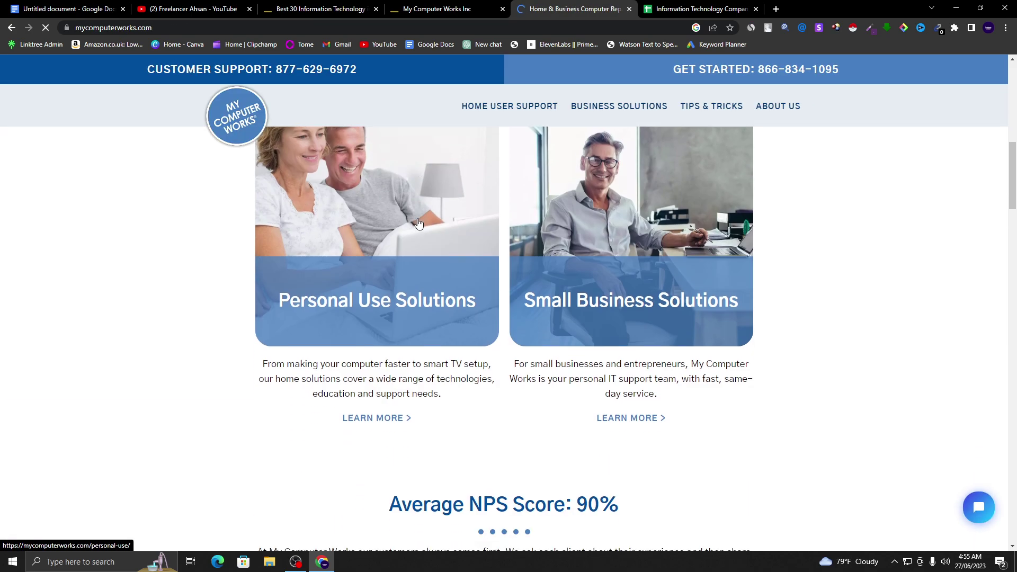
scroll(418, 231, "down", 4)
scroll(418, 232, "down", 18)
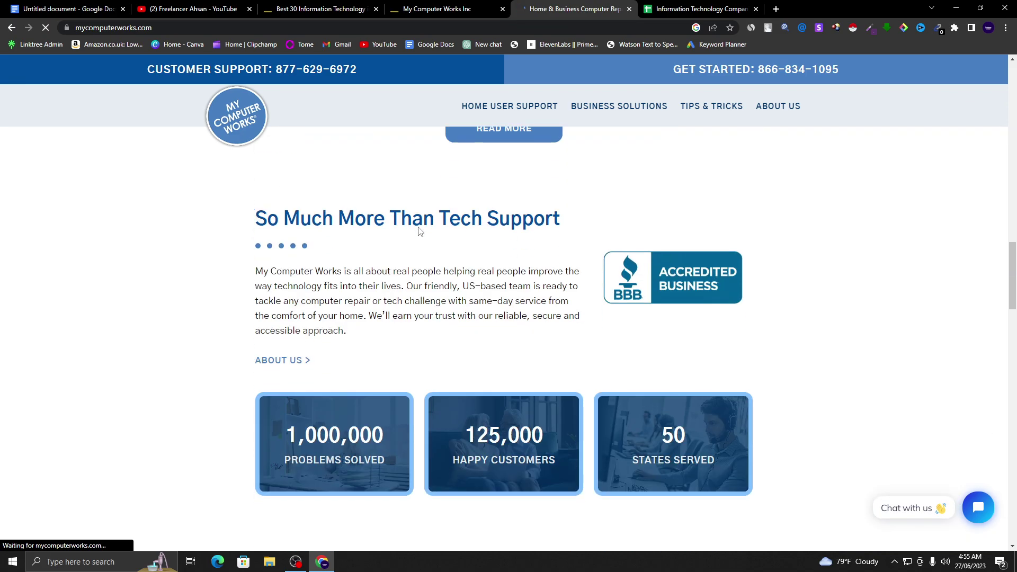
scroll(418, 232, "down", 11)
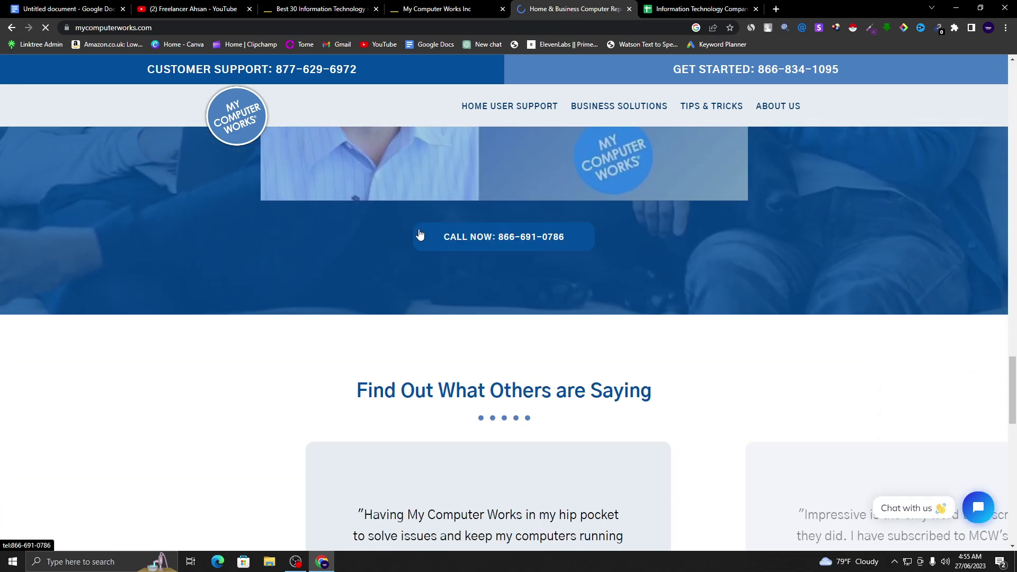
scroll(422, 233, "down", 8)
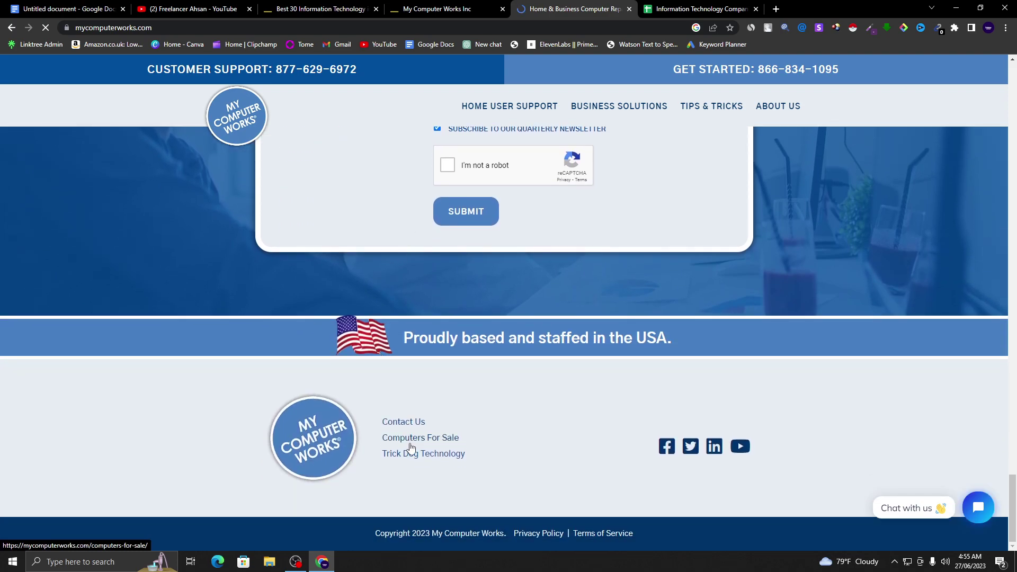
left_click(415, 423)
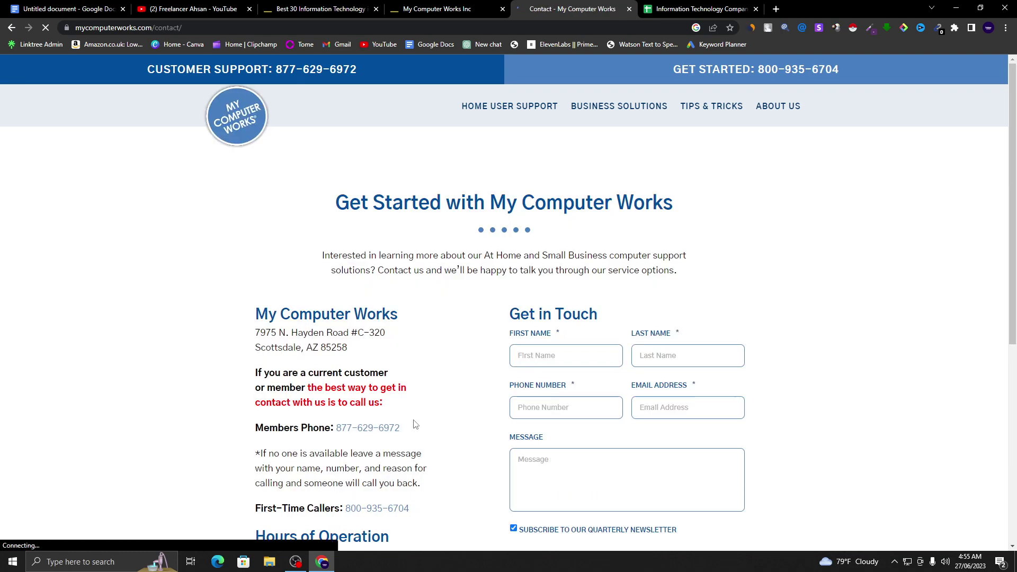
scroll(437, 349, "down", 3)
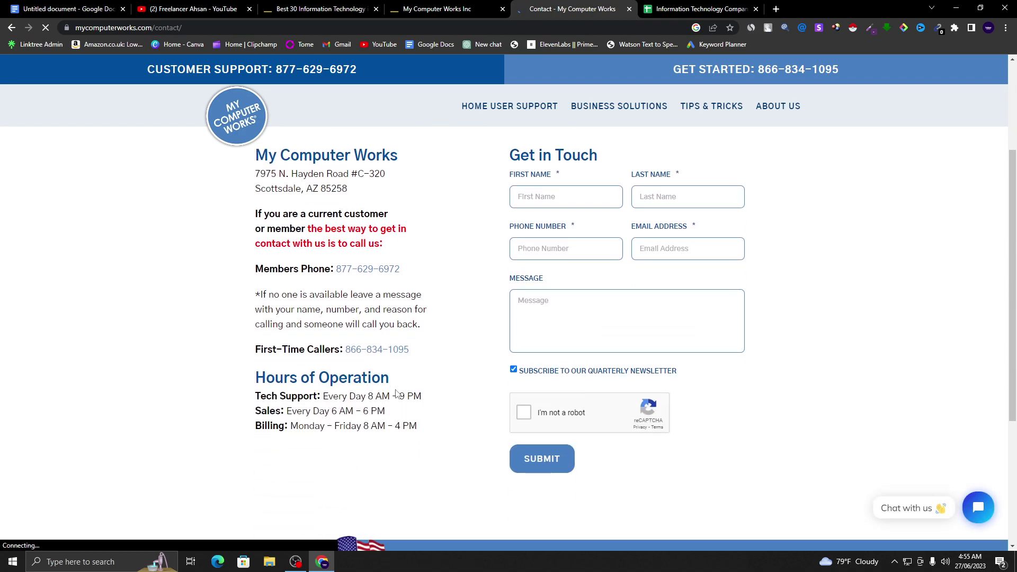
scroll(310, 223, "up", 1)
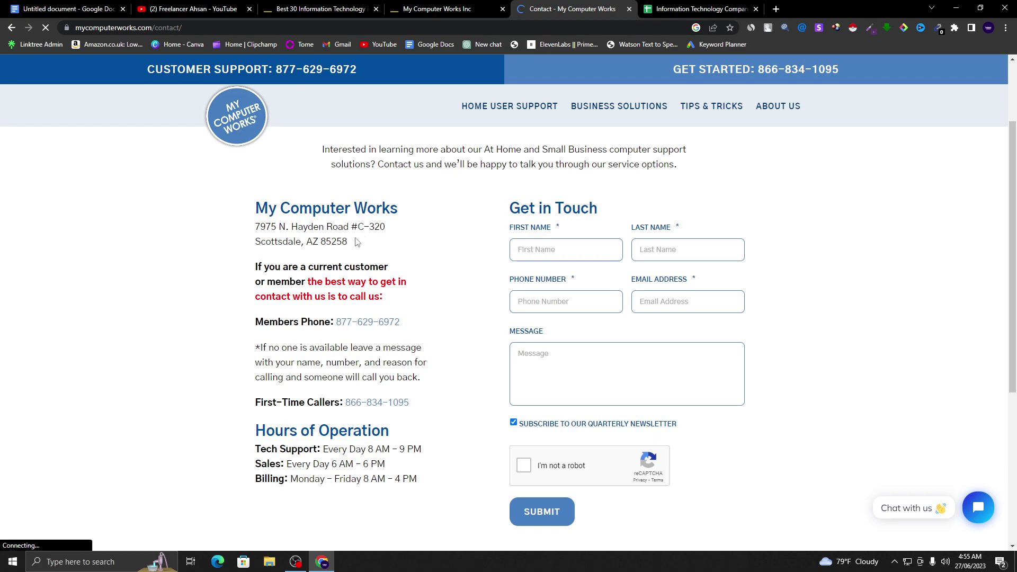
Step: Copy the street address and city, without the state and zip code, from the company's Contact page
left_click_drag(354, 248, 331, 242)
left_click(364, 245)
left_click_drag(258, 232, 371, 238)
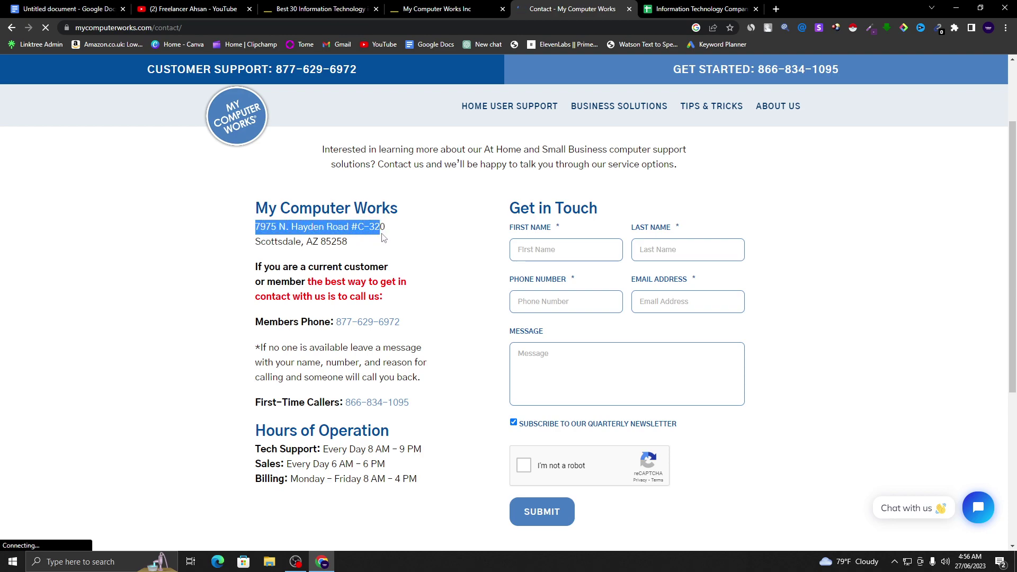
left_click(301, 228)
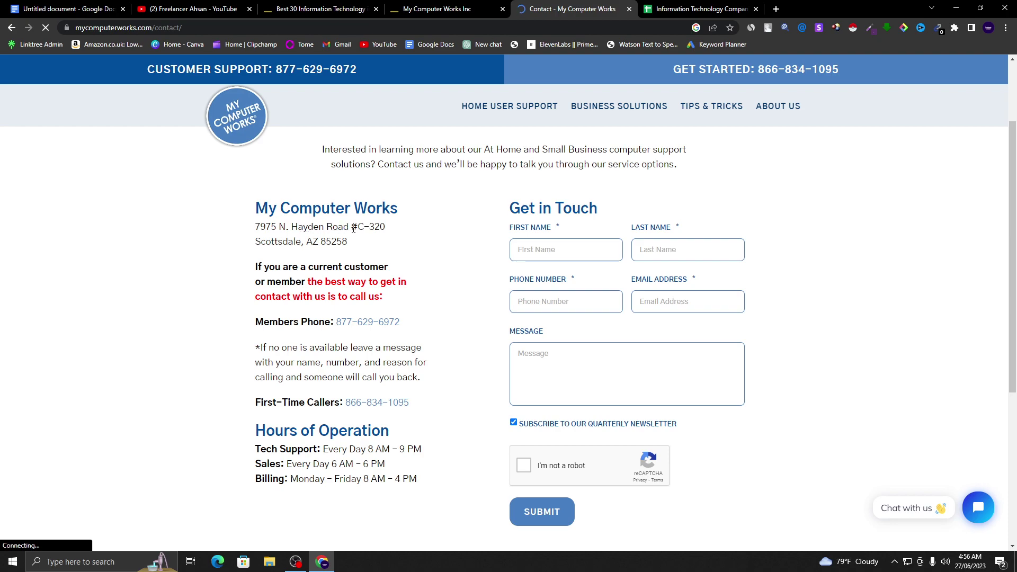
left_click_drag(266, 230, 314, 239)
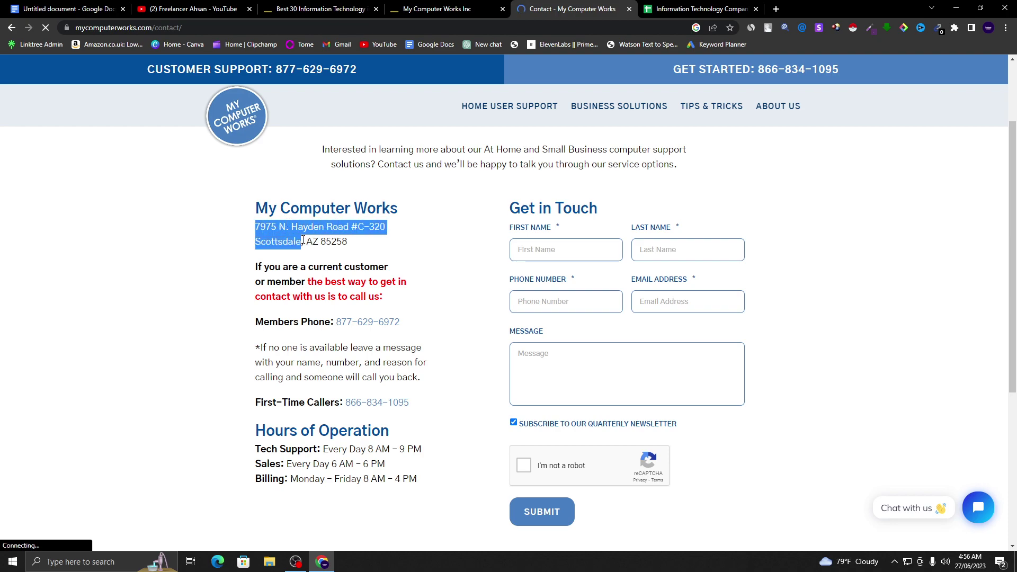
right_click(281, 229)
left_click(306, 237)
Step: Try to paste the copied address into the company's street address cell and fit the column width, undoing each attempt
left_click(699, 9)
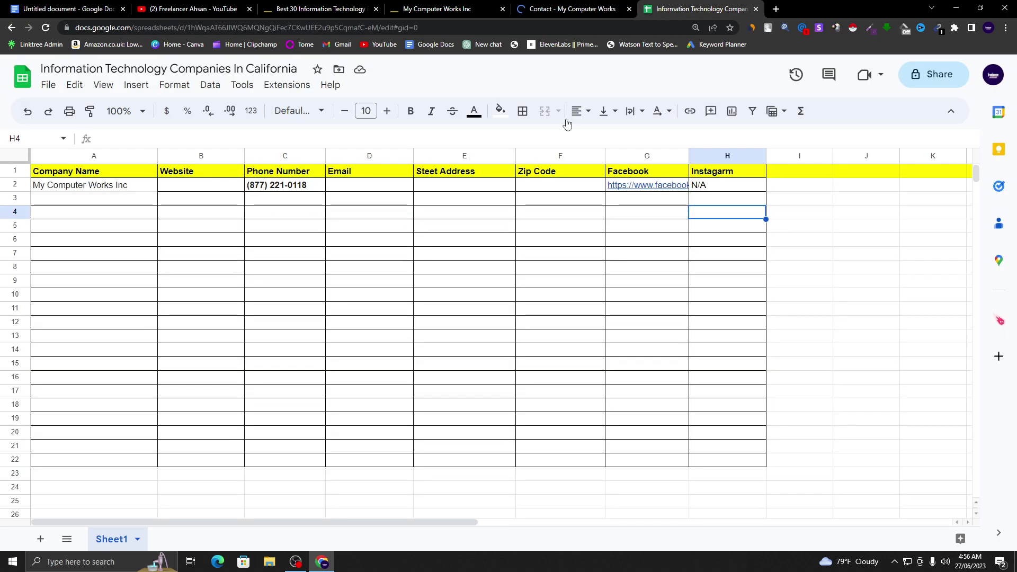
left_click(450, 184)
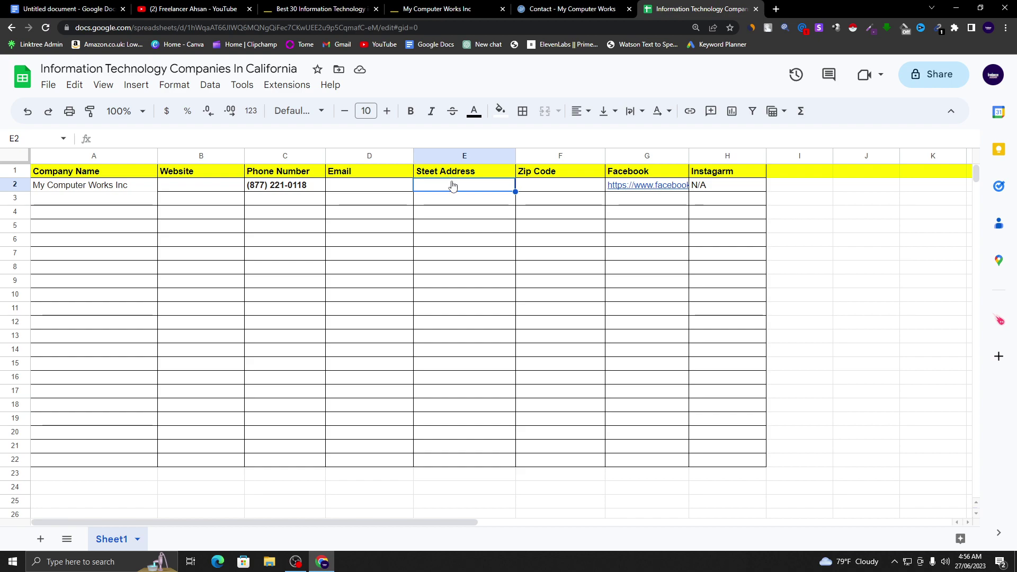
right_click(453, 186)
left_click(510, 168)
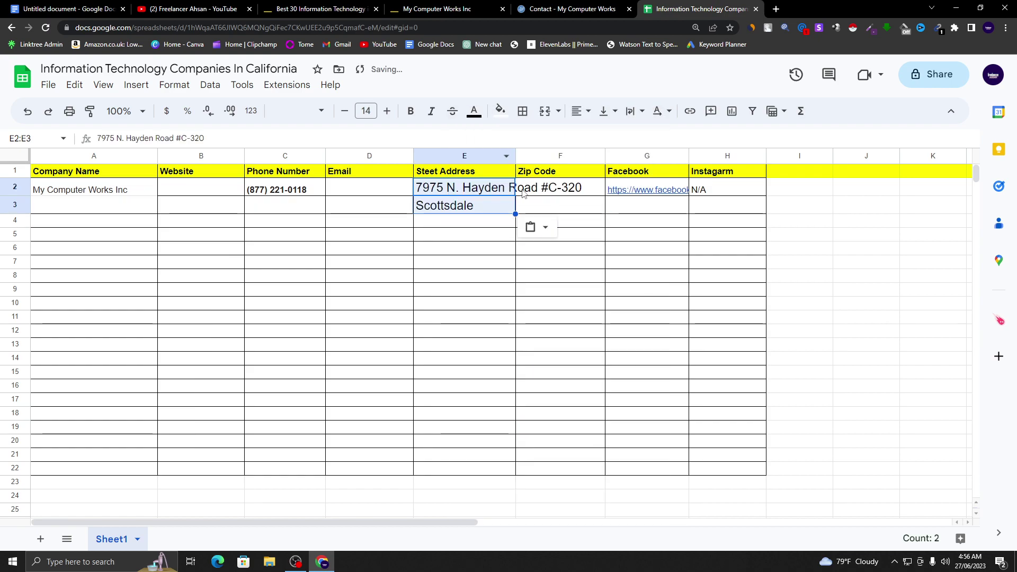
double_click(515, 155)
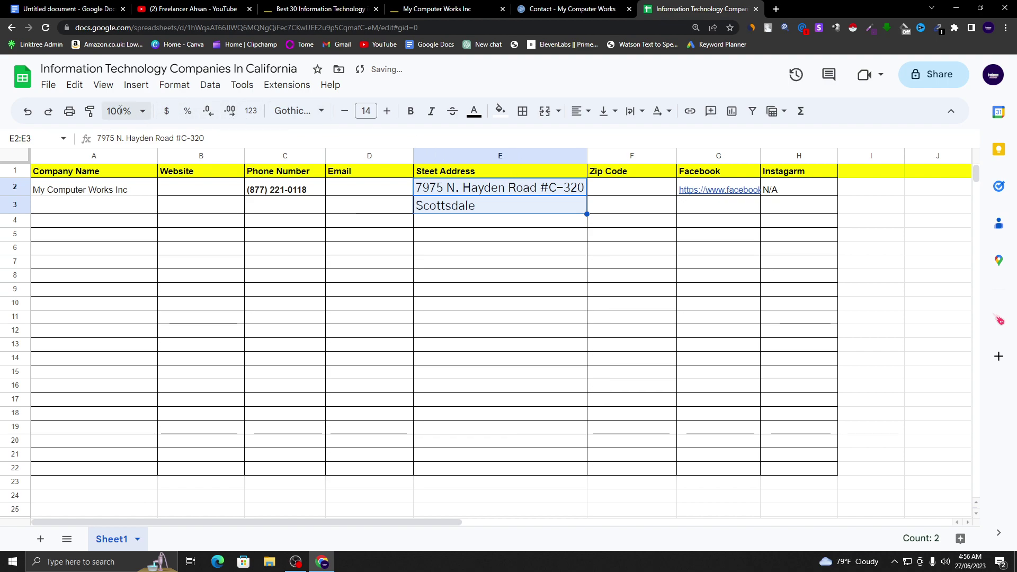
left_click(28, 111)
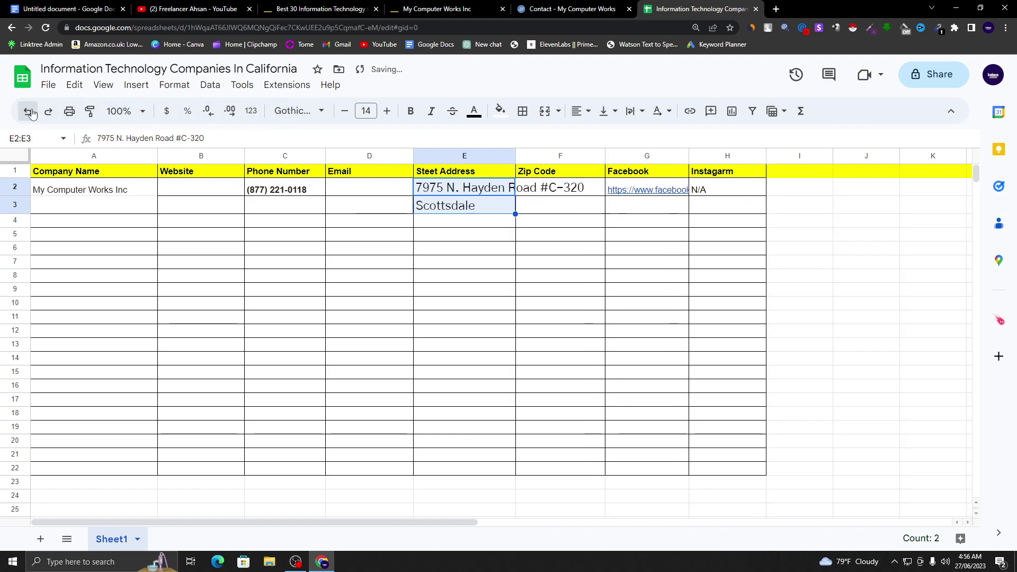
left_click(27, 111)
right_click(462, 188)
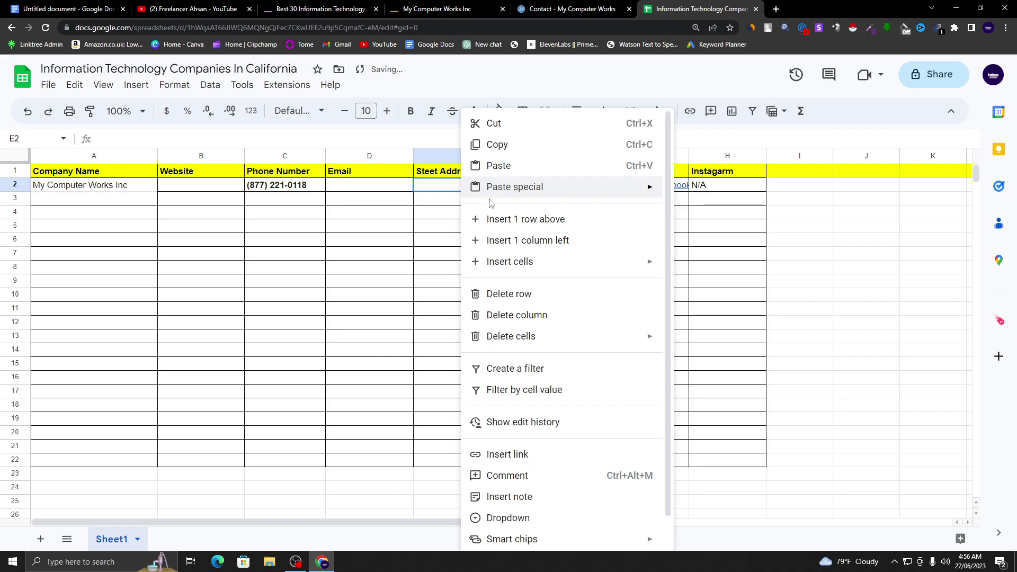
left_click(504, 166)
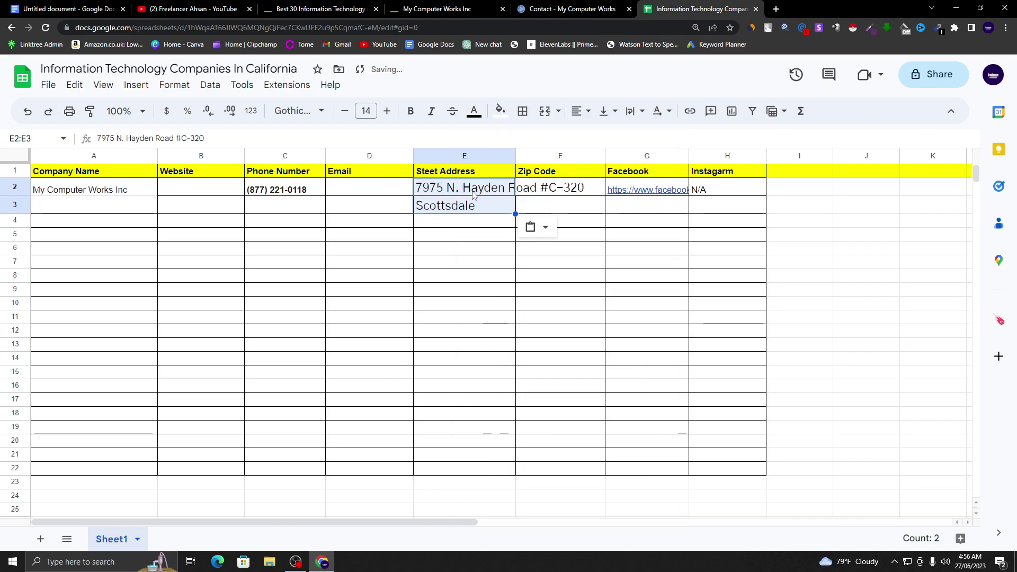
left_click(27, 111)
Step: Switch to Notepad and paste the copied company address into a blank note
left_click(80, 561)
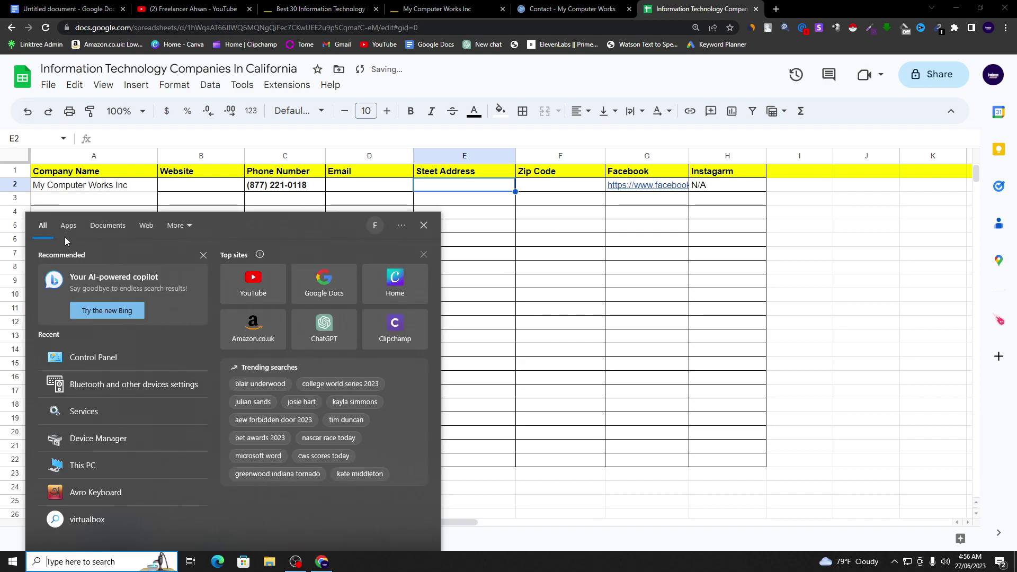
left_click(69, 225)
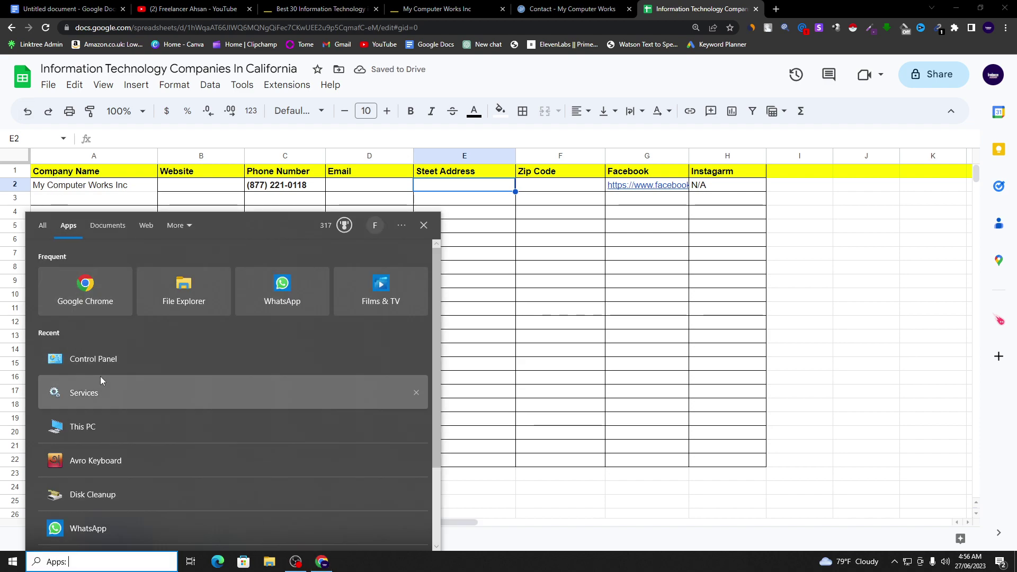
scroll(120, 503, "down", 3)
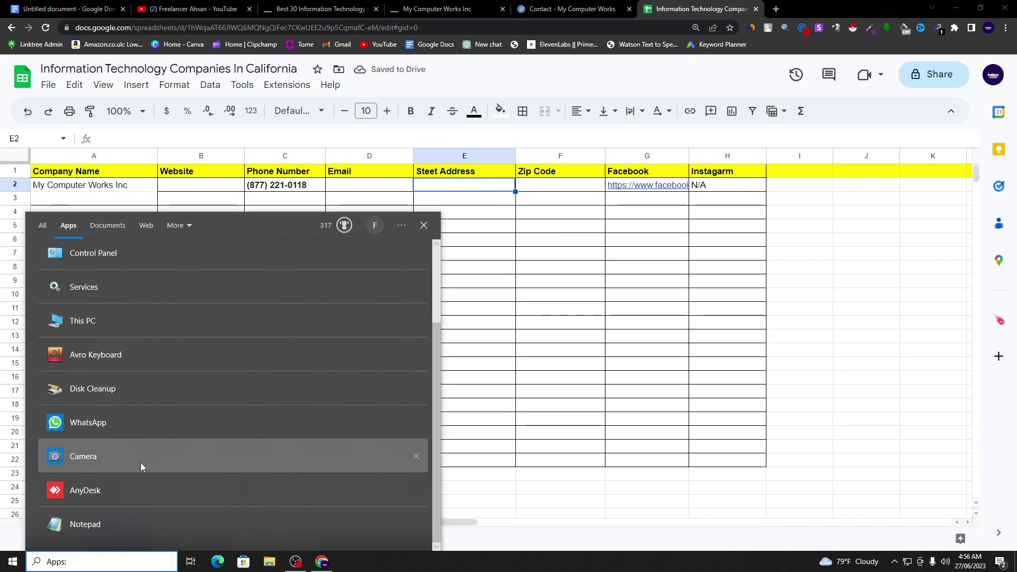
left_click(130, 531)
right_click(684, 179)
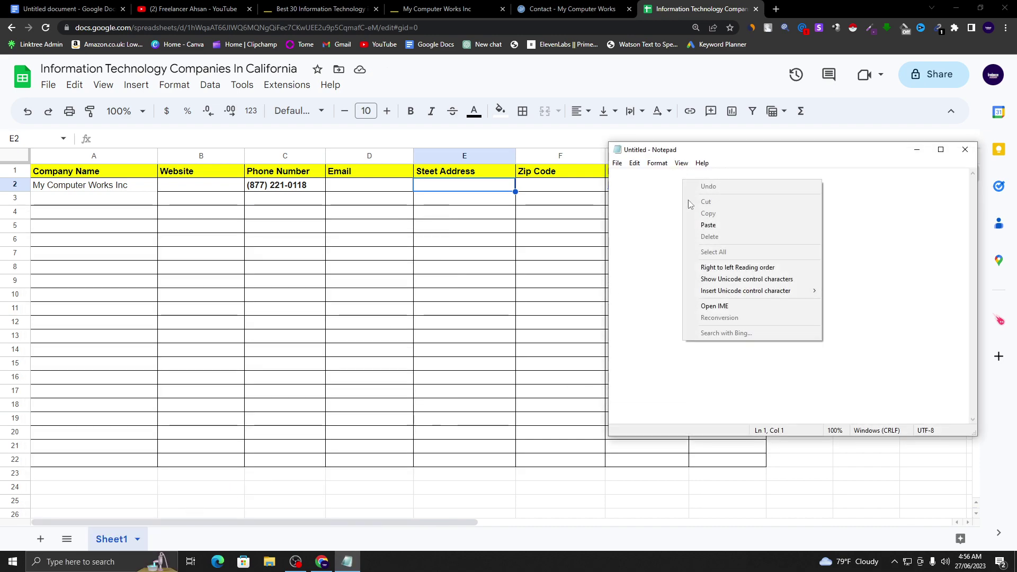
left_click(704, 224)
Step: Join the street and city into one comma-separated line, copy the whole line, and close Notepad
left_click_drag(660, 184, 611, 184)
left_click(612, 185)
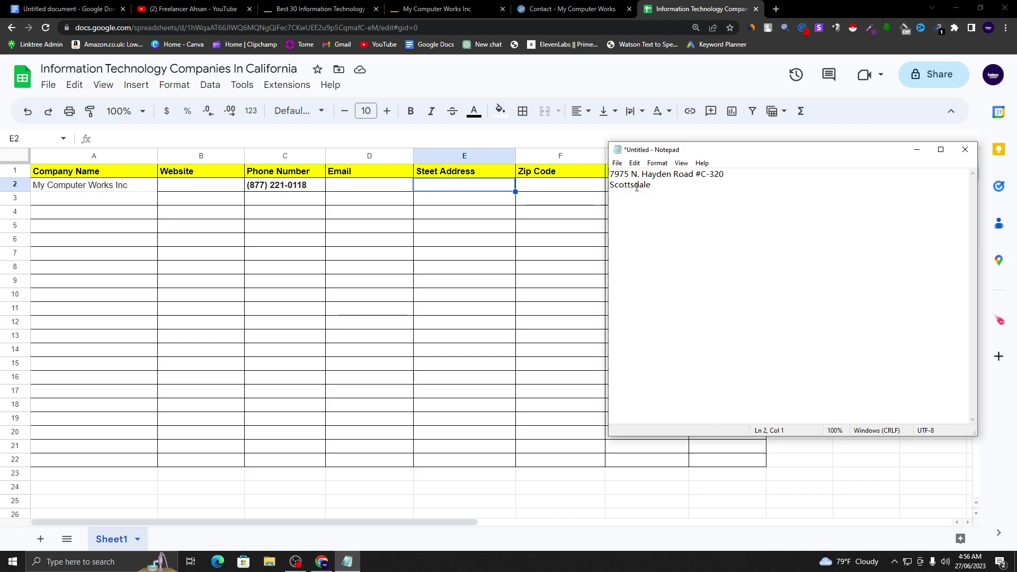
key("BackSpace")
type(",Scottsdale")
left_click_drag(770, 175, 610, 175)
right_click(639, 180)
left_click(660, 199)
left_click(964, 150)
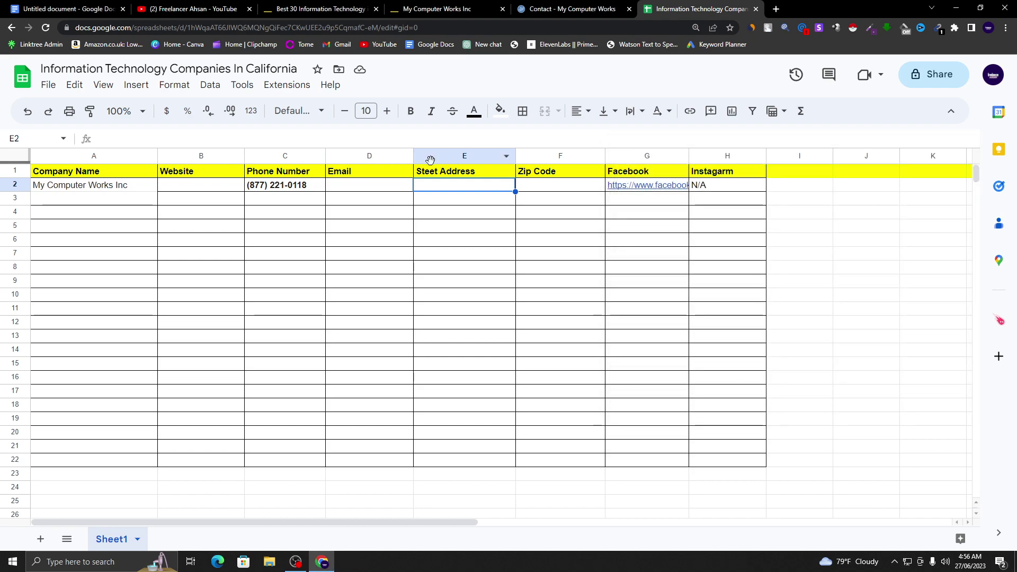
Step: Paste the copied address into the company's street address cell, and copy the state and zip code from its Contact page into the zip code cell
right_click(445, 189)
left_click(472, 165)
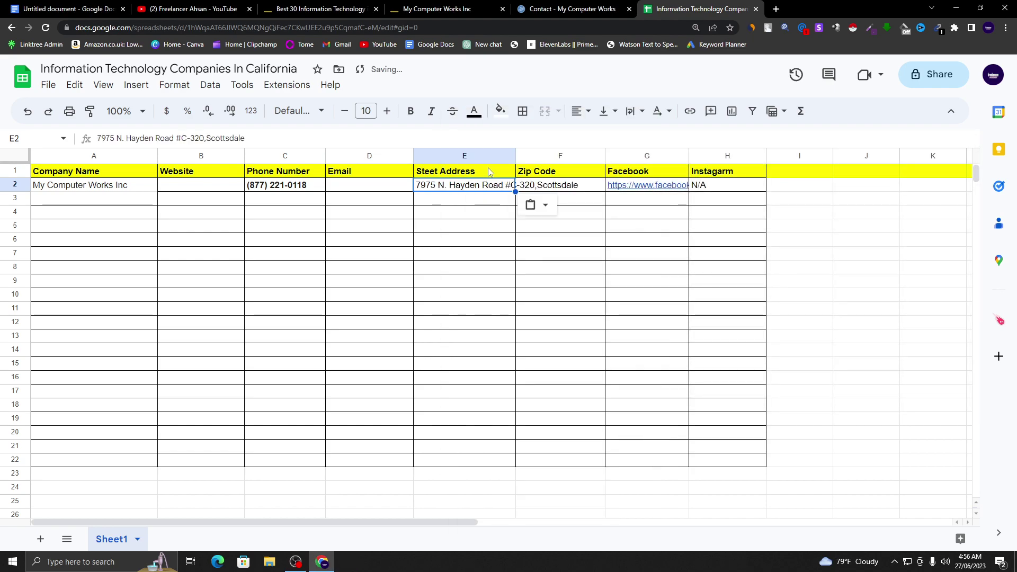
left_click(562, 190)
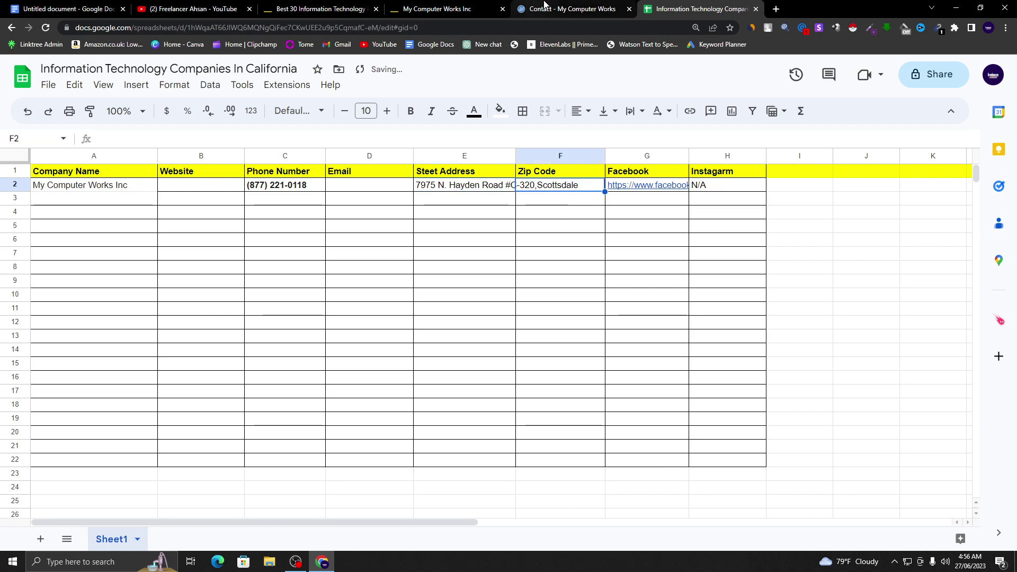
left_click(566, 9)
left_click_drag(351, 244, 314, 242)
right_click(313, 243)
left_click(326, 256)
left_click(699, 9)
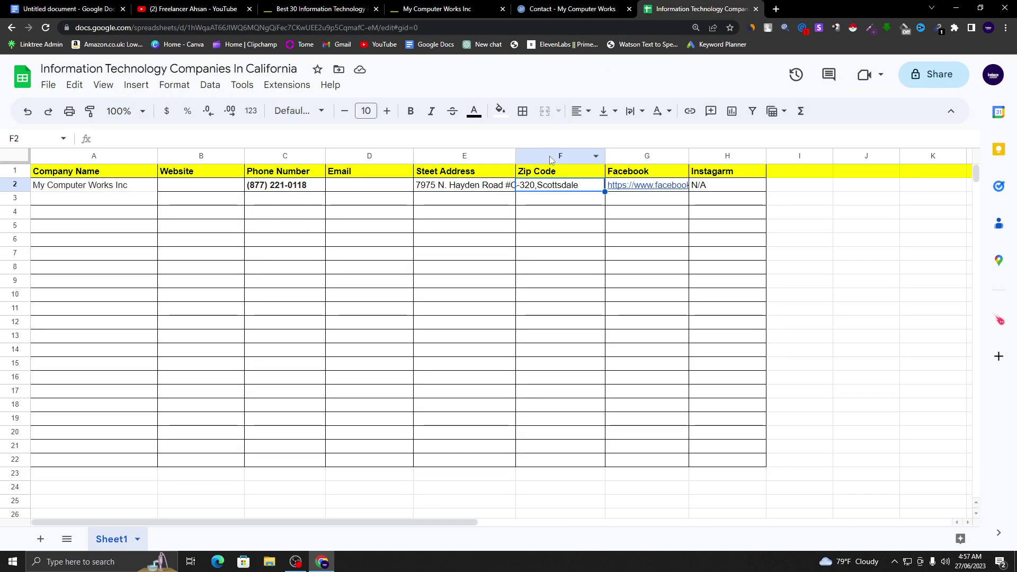
right_click(544, 186)
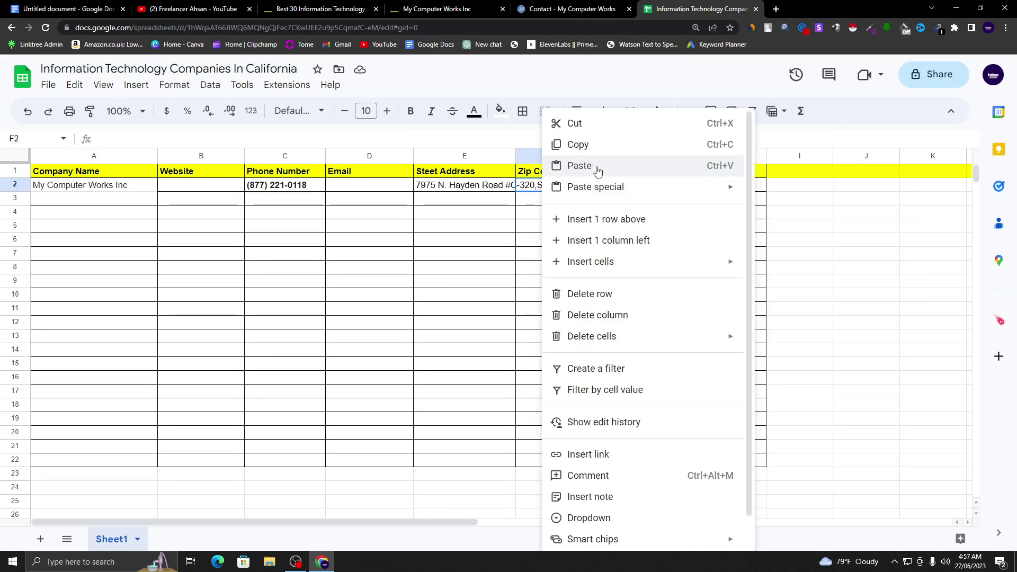
left_click(578, 103)
left_click(563, 217)
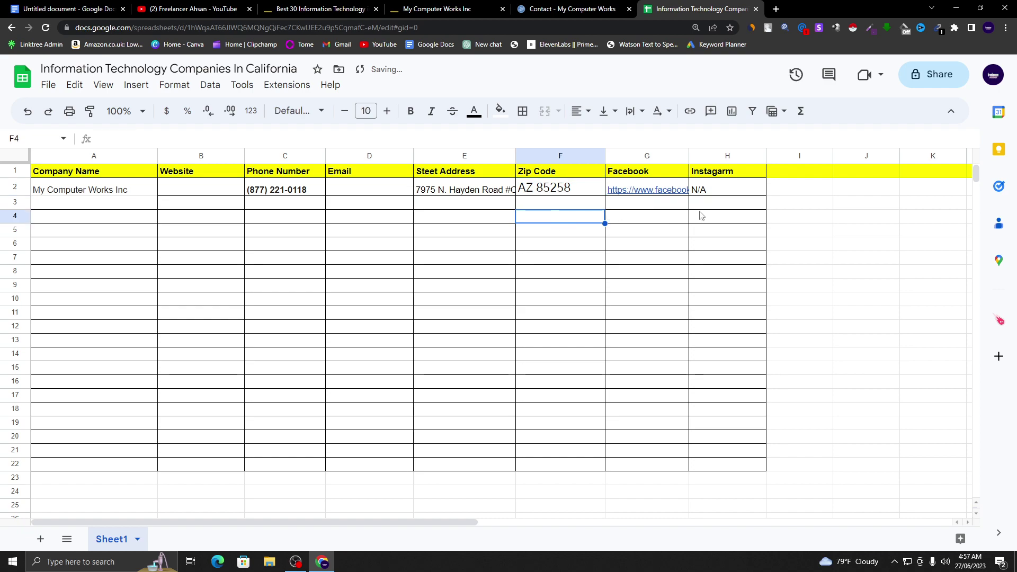
Step: Copy the web address of the My Computer Works homepage and paste it into the company's website cell in row 2
left_click(372, 192)
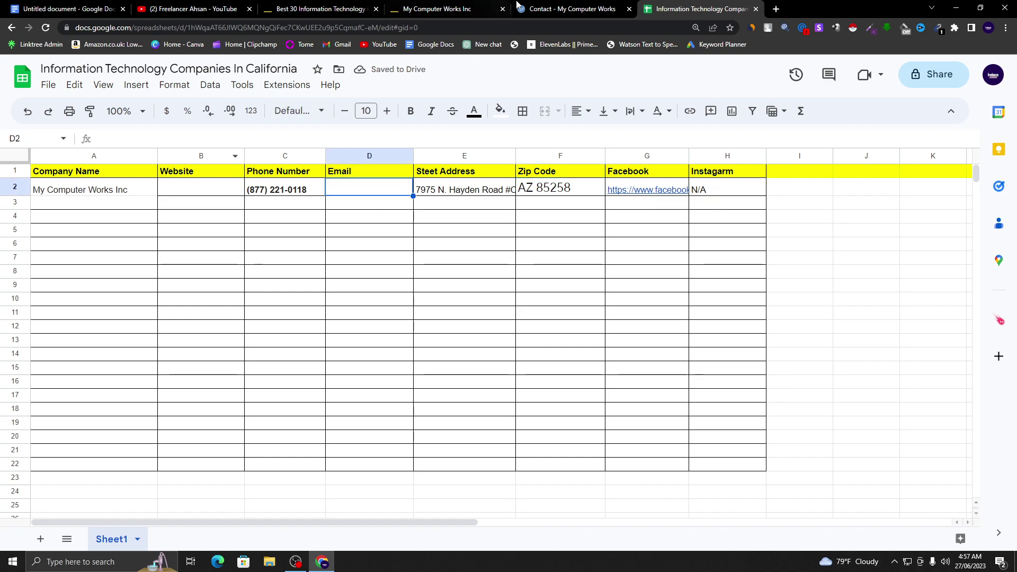
left_click(517, 7)
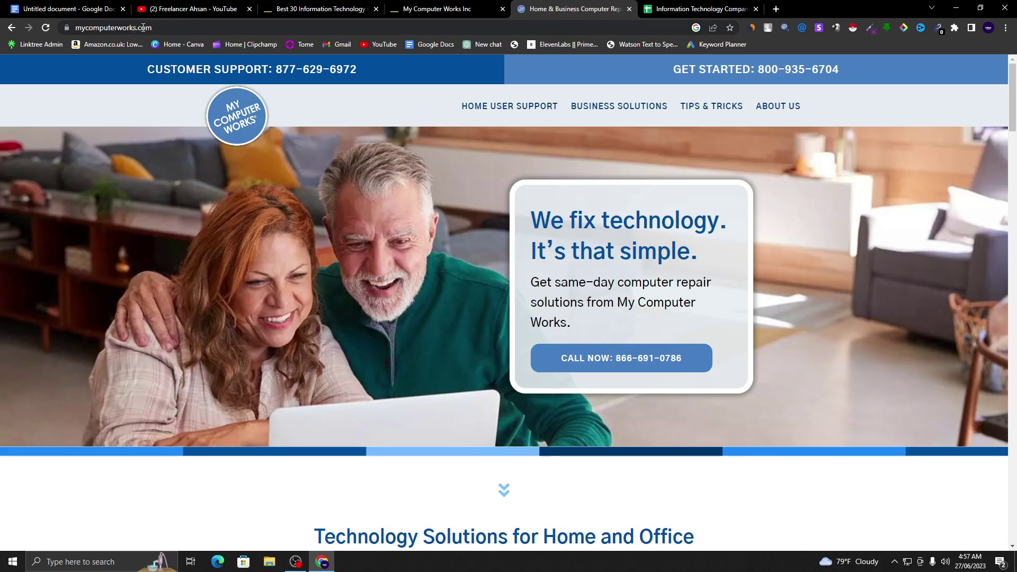
left_click(143, 29)
right_click(143, 29)
left_click(159, 80)
left_click(700, 9)
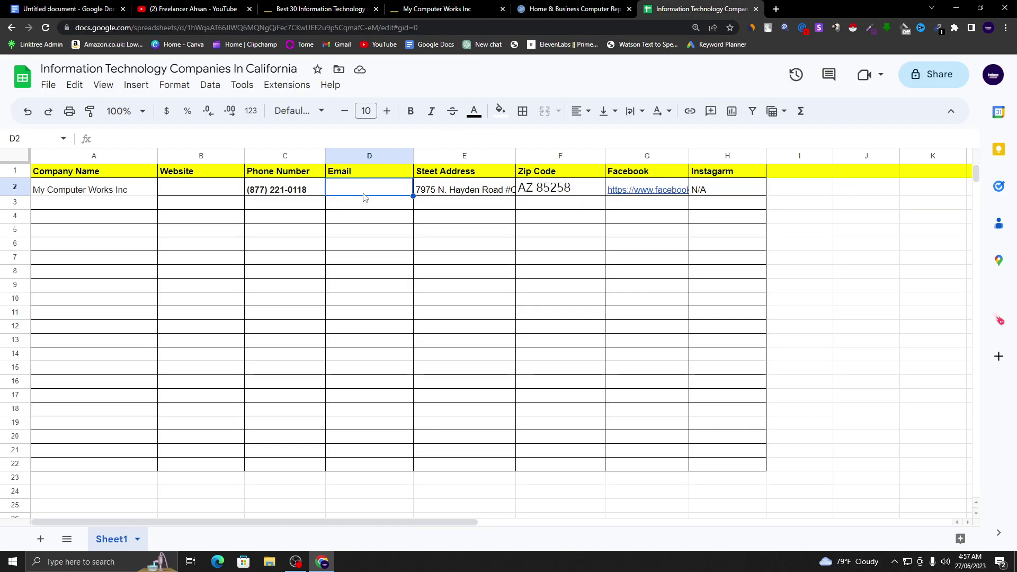
left_click(193, 184)
right_click(193, 183)
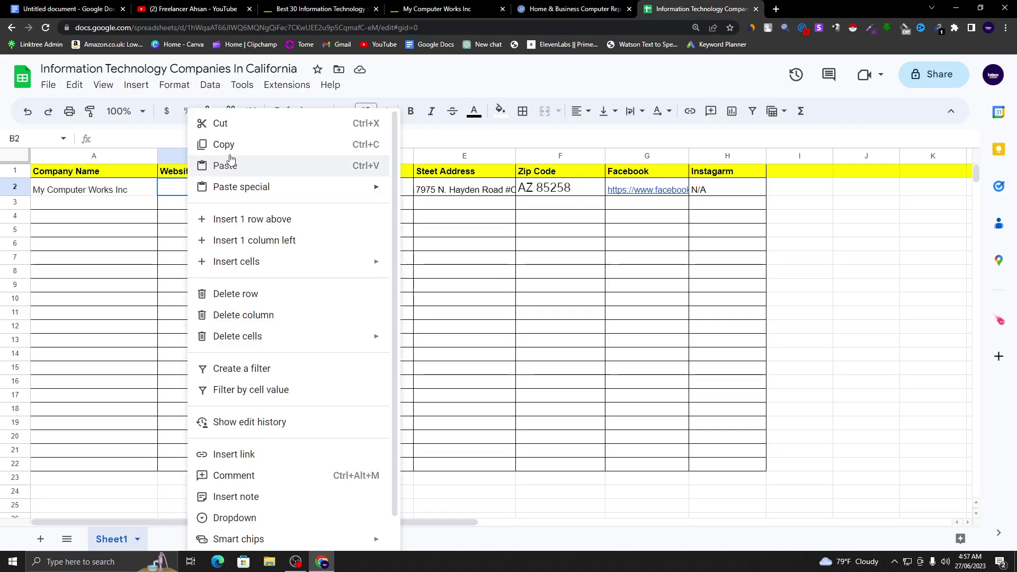
left_click(263, 169)
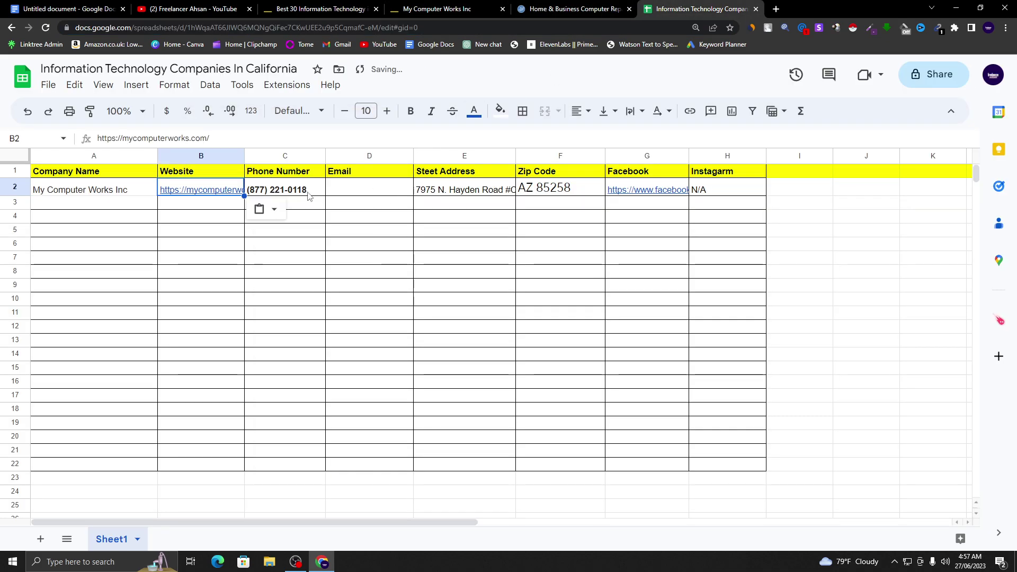
Step: Examine the company's homepage, its footer and its Contact page for an email address
left_click(358, 194)
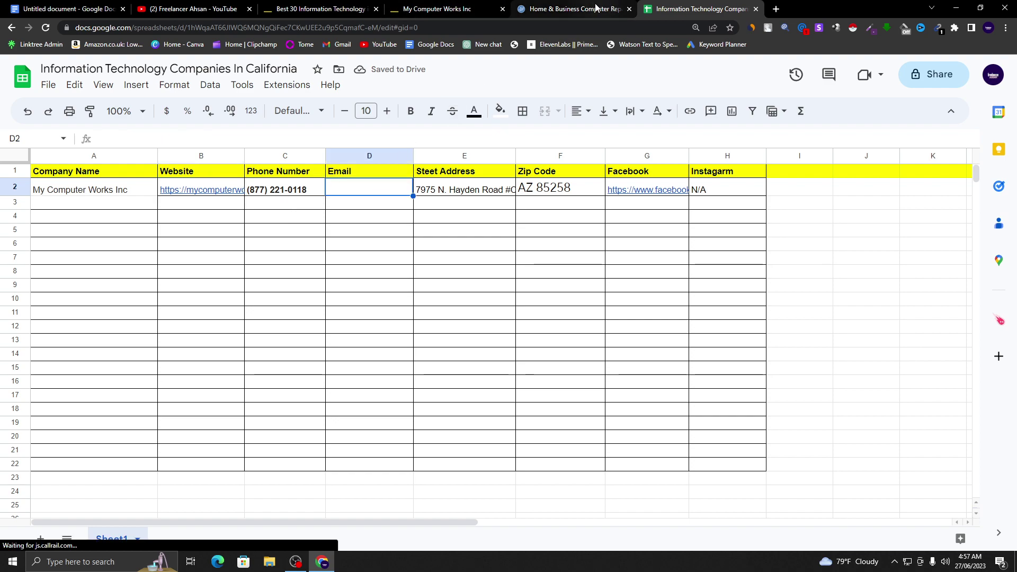
left_click(572, 9)
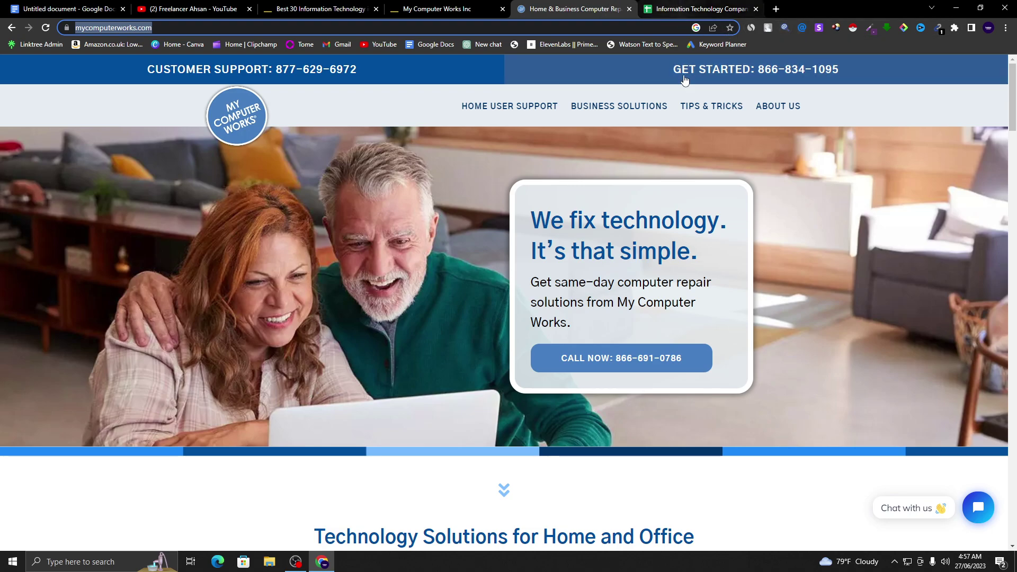
mouse_move(618, 106)
scroll(625, 174, "down", 10)
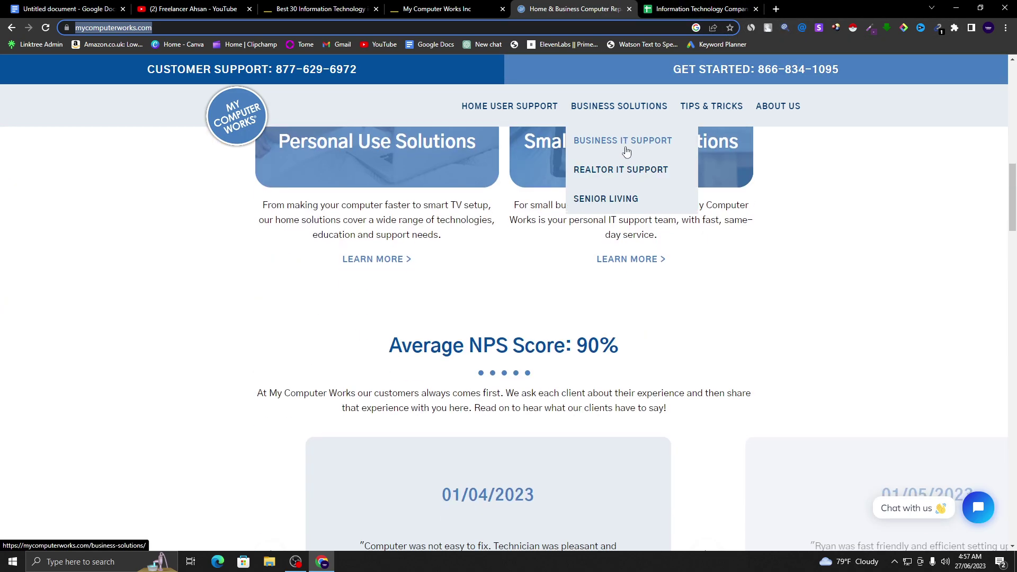
scroll(629, 200, "down", 5)
scroll(839, 140, "up", 12)
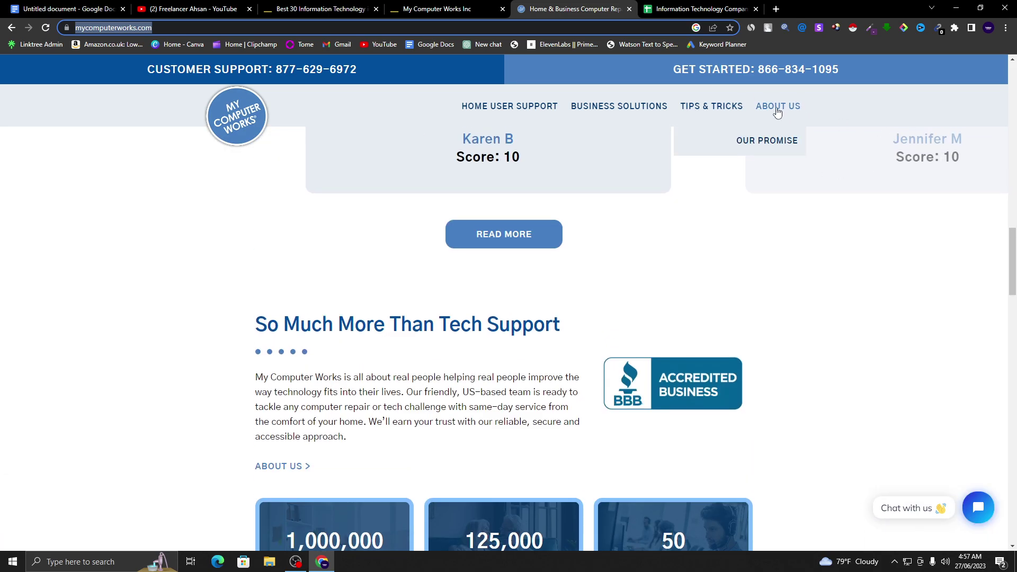
mouse_move(585, 110)
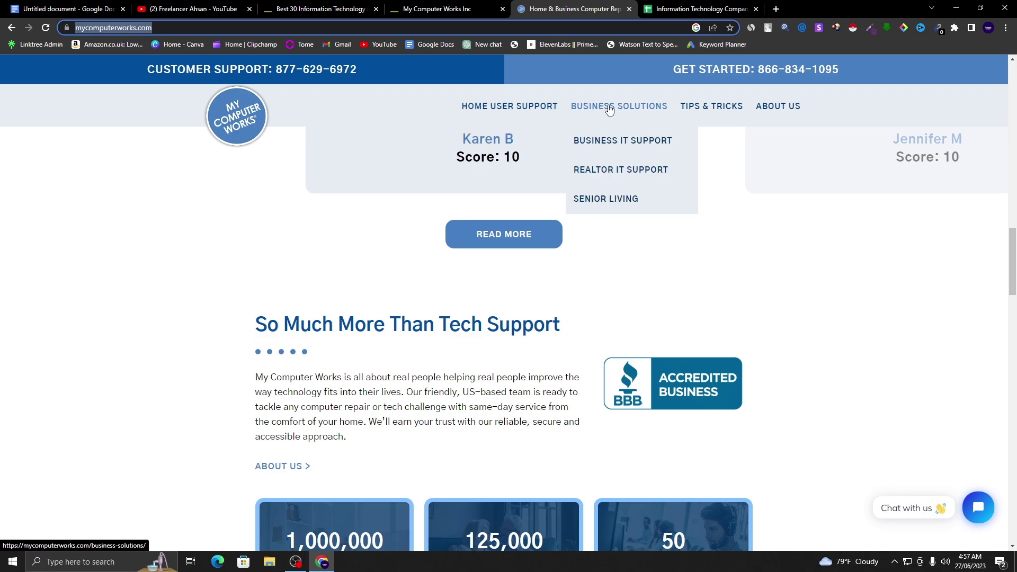
mouse_move(756, 110)
scroll(715, 154, "down", 15)
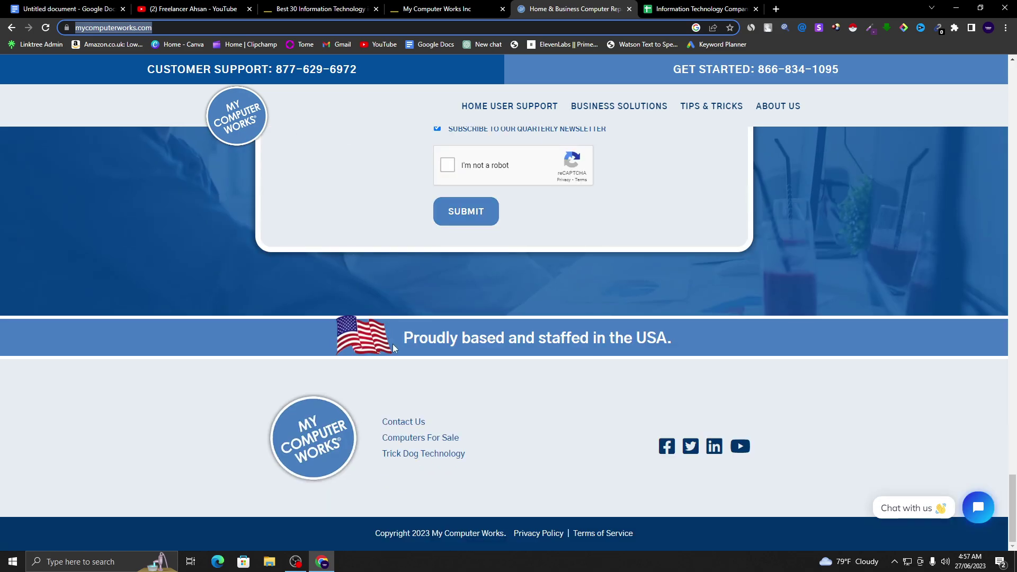
left_click(409, 422)
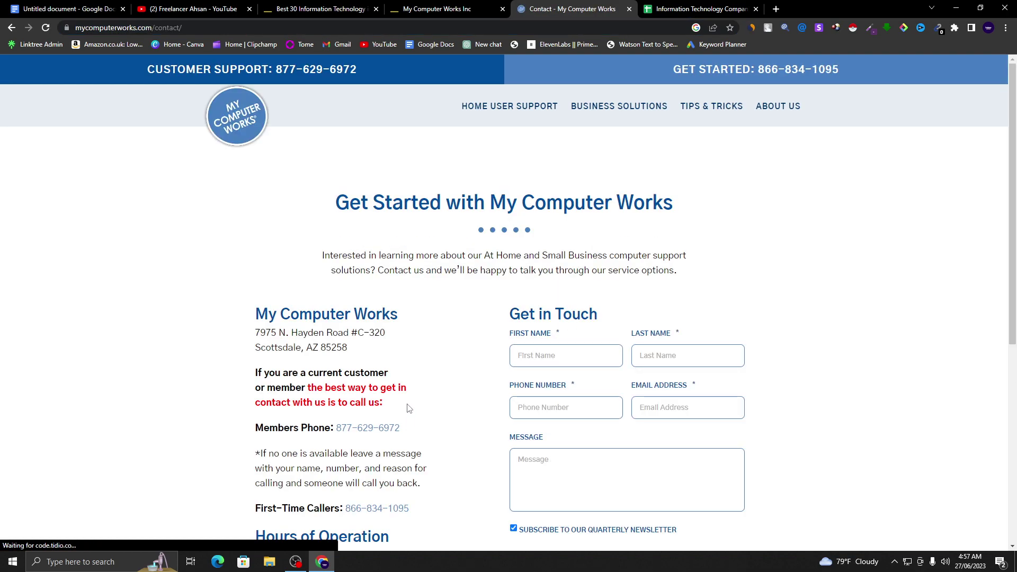
scroll(407, 408, "down", 4)
scroll(509, 325, "down", 3)
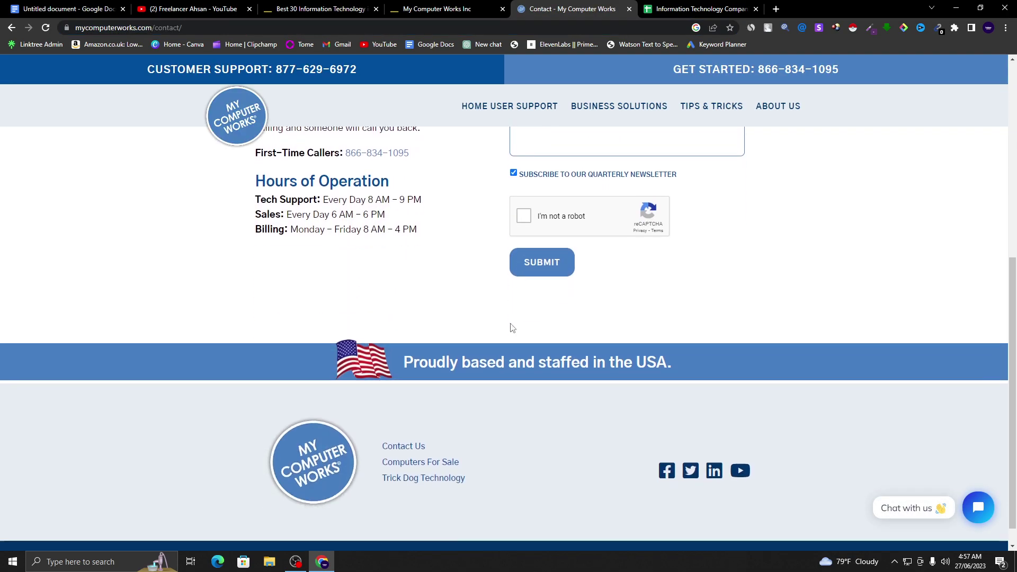
scroll(511, 327, "up", 6)
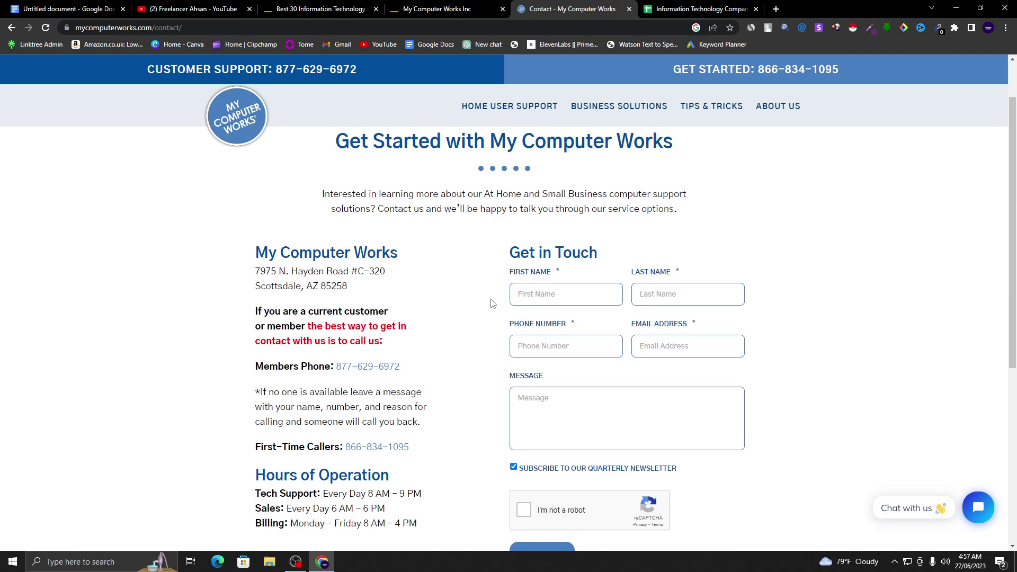
scroll(492, 305, "up", 1)
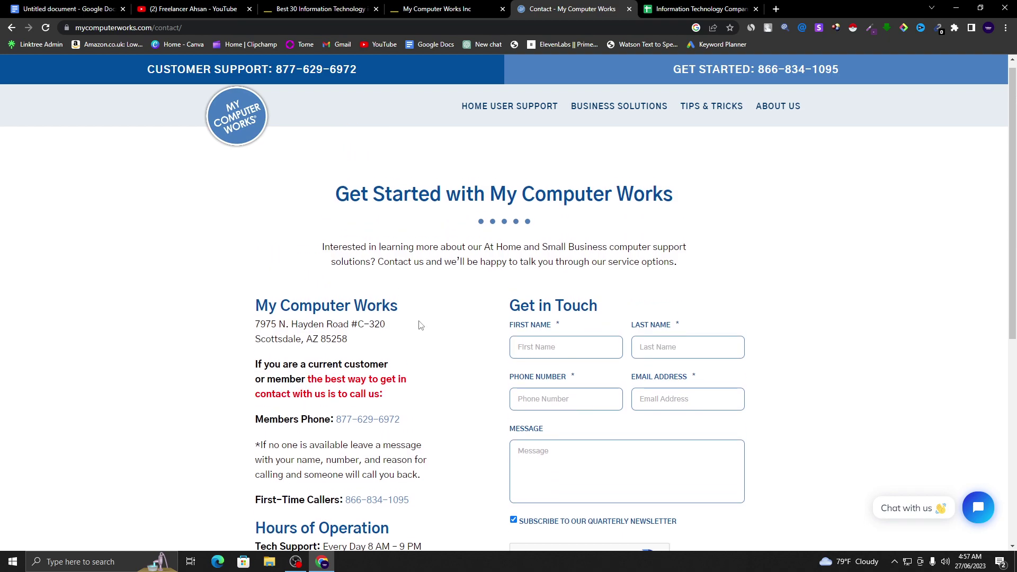
scroll(420, 325, "down", 4)
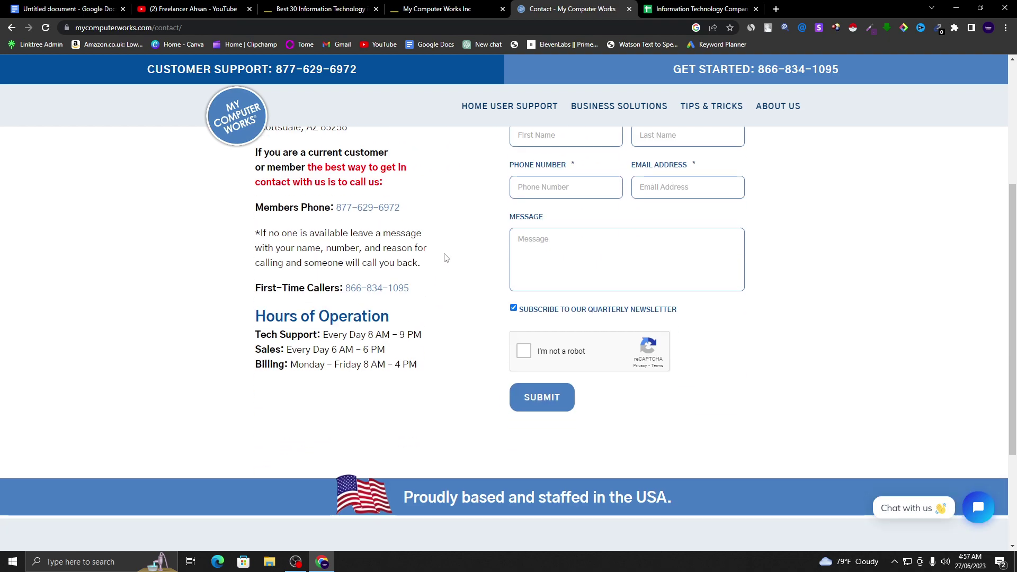
scroll(455, 245, "up", 4)
Step: Extract the Contact page's email address with the Email Hunter extension and paste it into the company's email cell in row 2
left_click(803, 28)
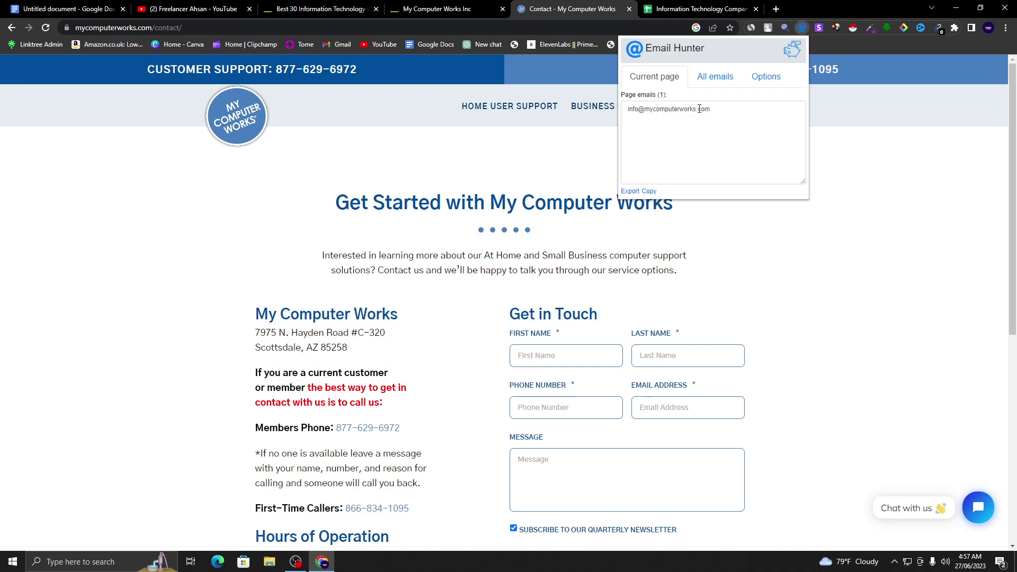
left_click_drag(712, 109, 627, 109)
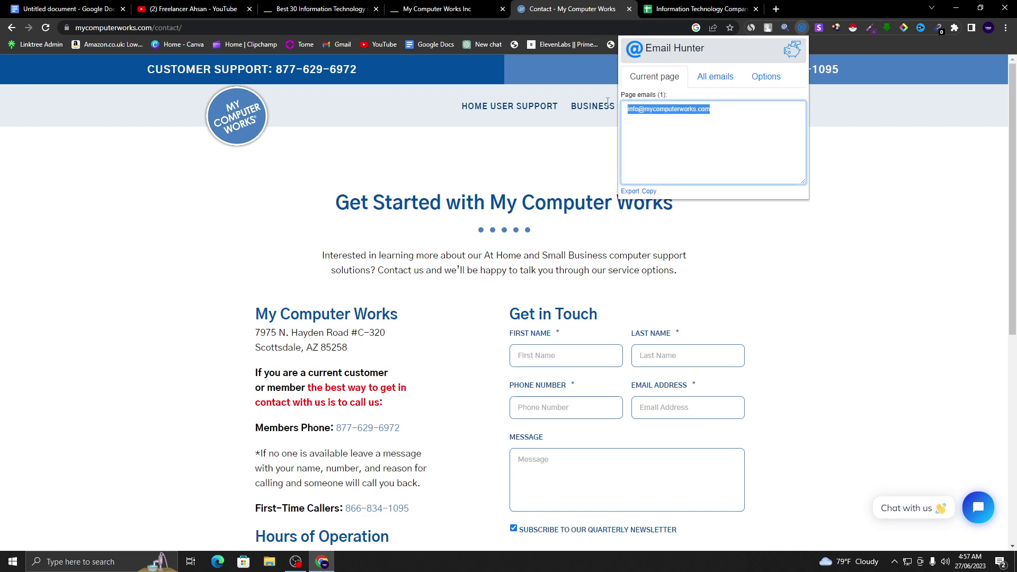
right_click(645, 108)
left_click(690, 173)
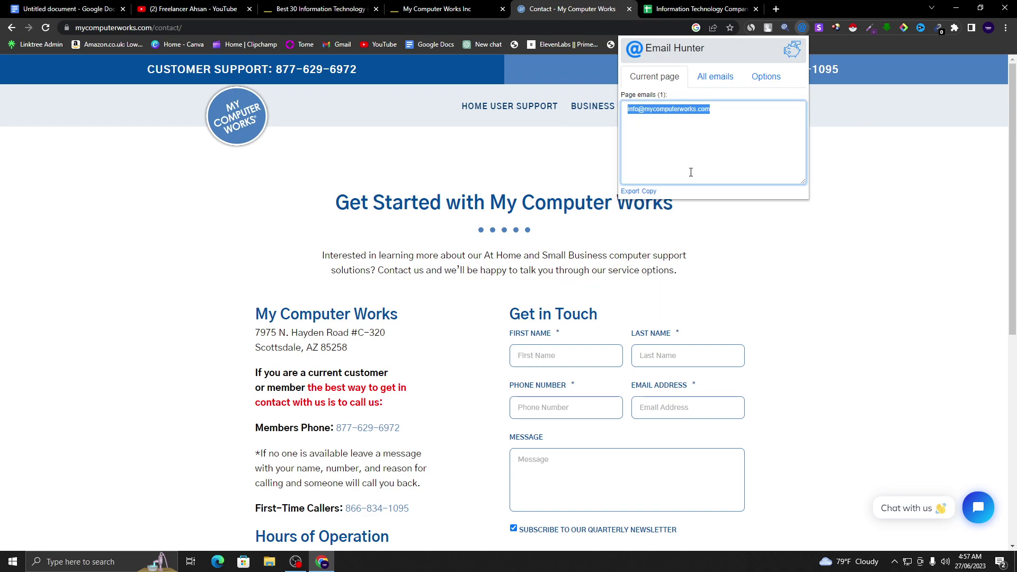
right_click(677, 124)
left_click(699, 173)
left_click(817, 159)
mouse_move(777, 108)
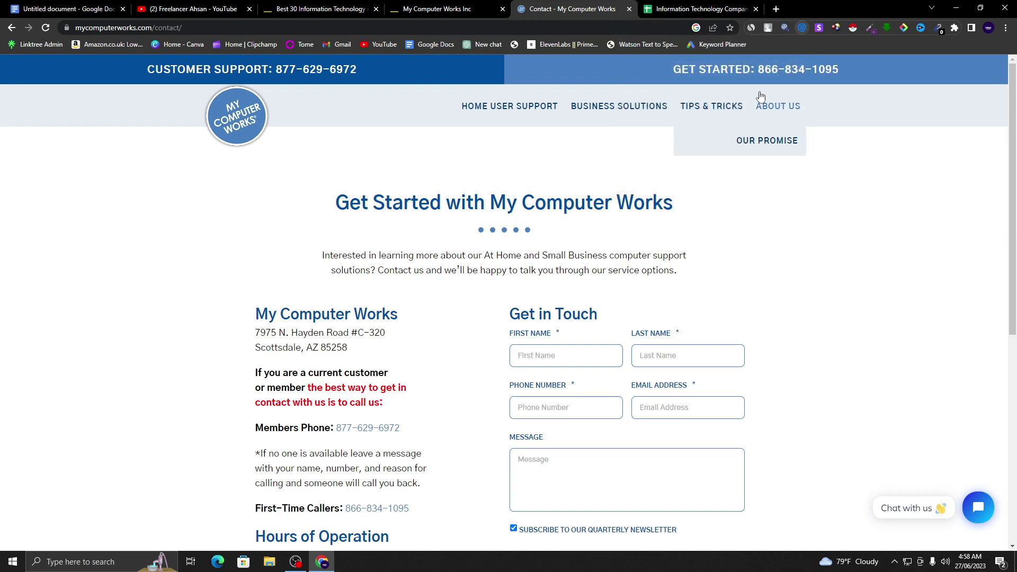
left_click(694, 9)
right_click(372, 196)
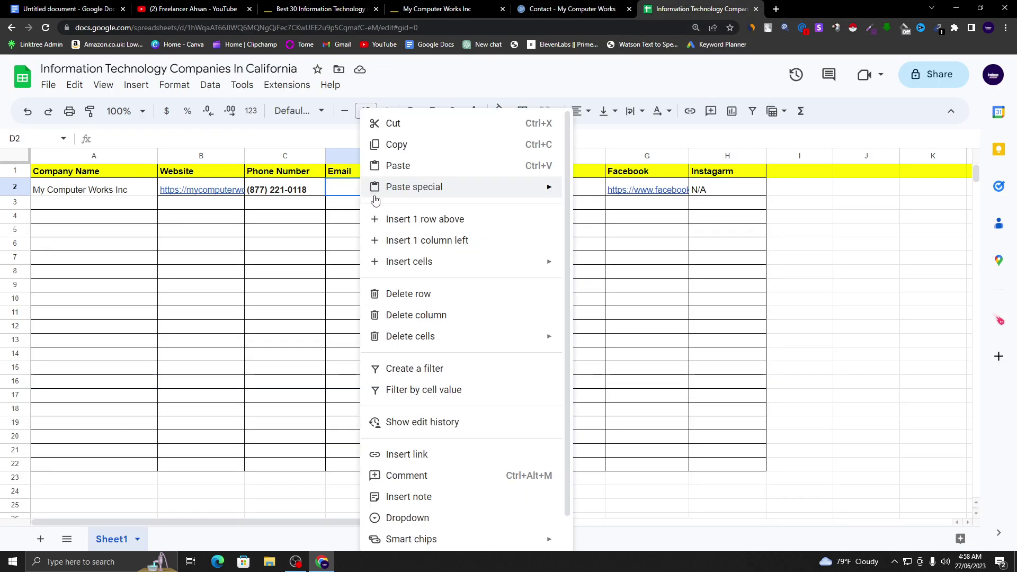
left_click(414, 172)
left_click(473, 230)
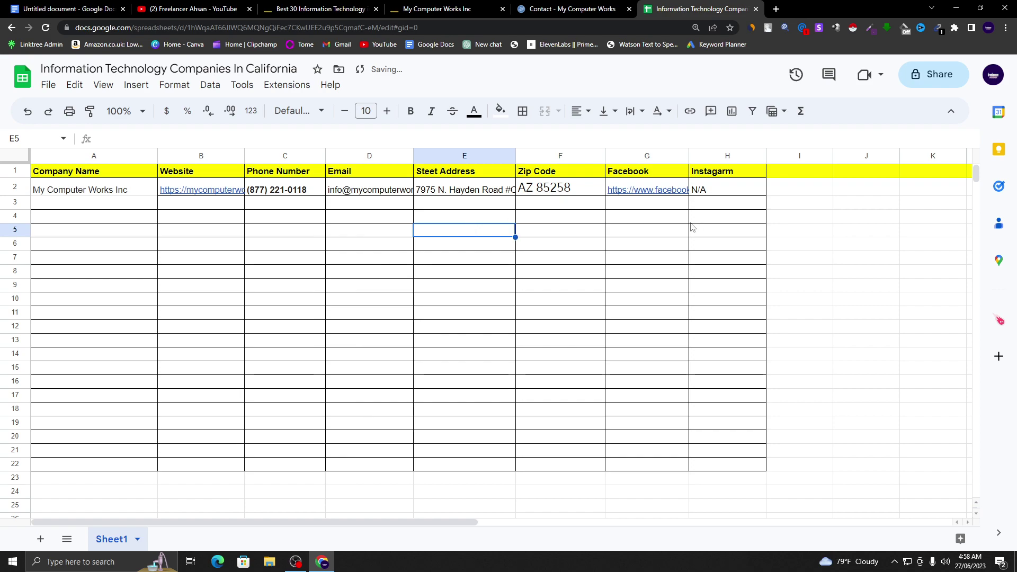
left_click(15, 186)
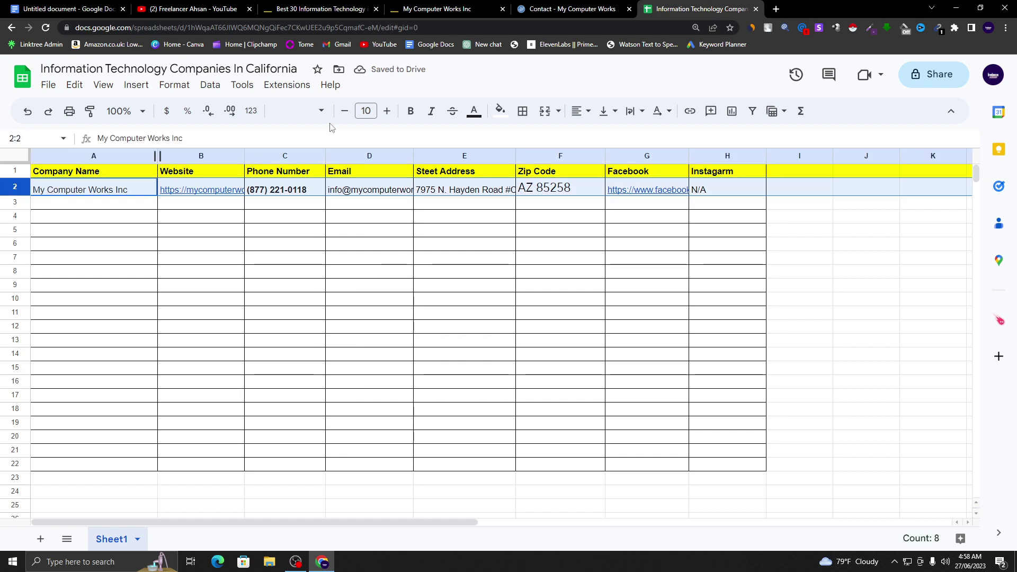
left_click(365, 112)
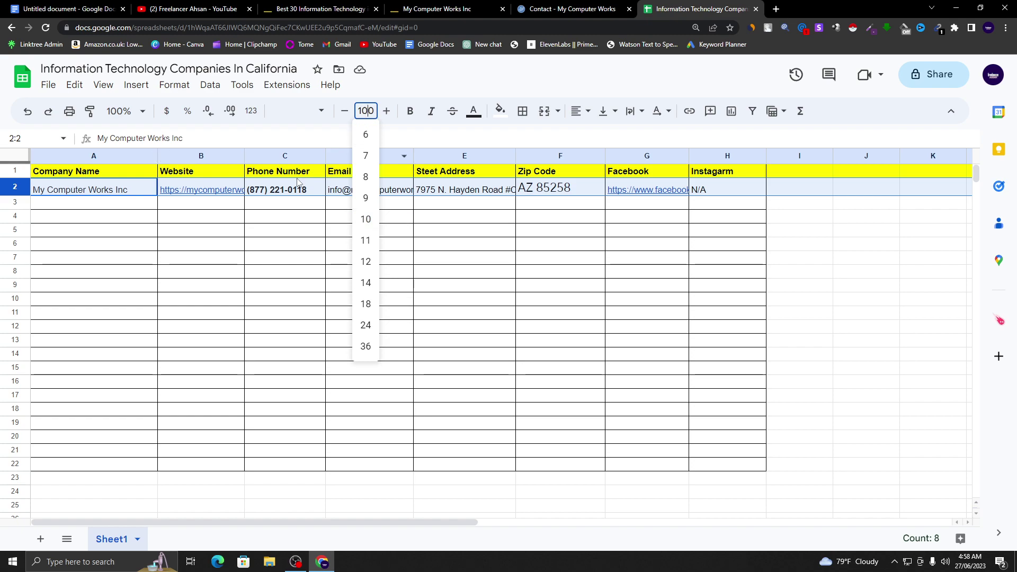
left_click(255, 217)
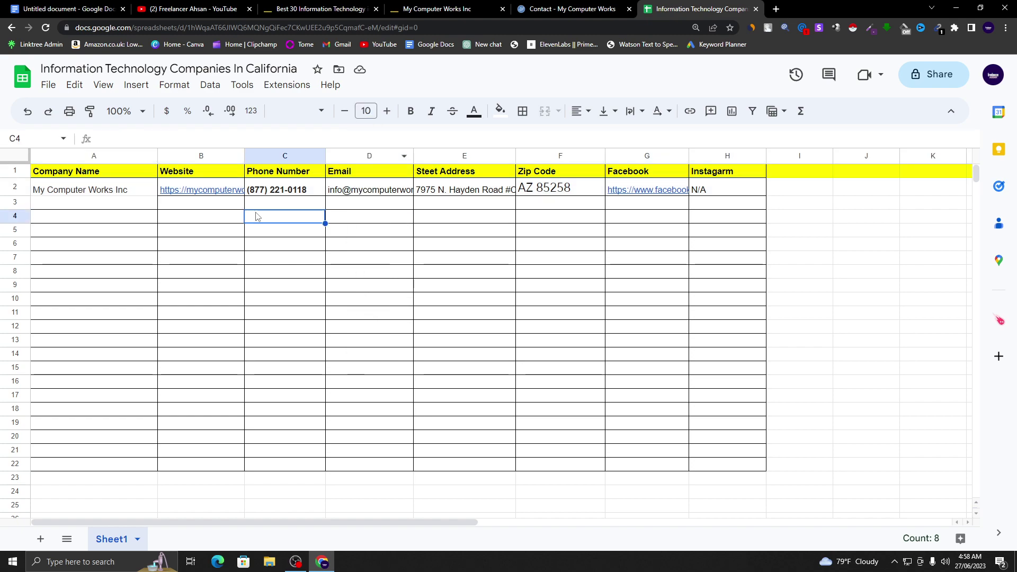
Step: Give all of row 2 a uniform font size of 10 and remove the bold formatting from the row
left_click(19, 187)
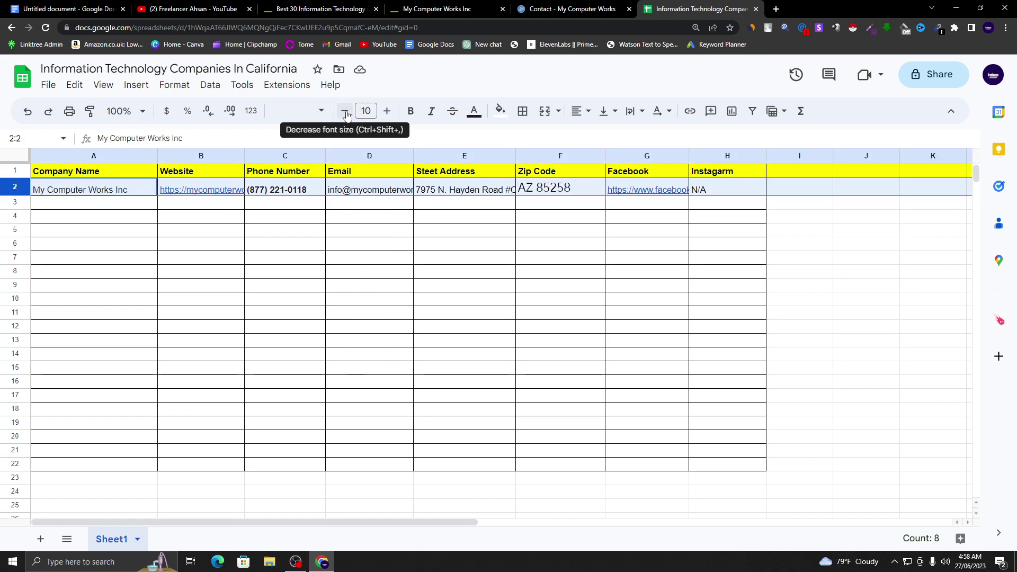
left_click(346, 113)
left_click(388, 112)
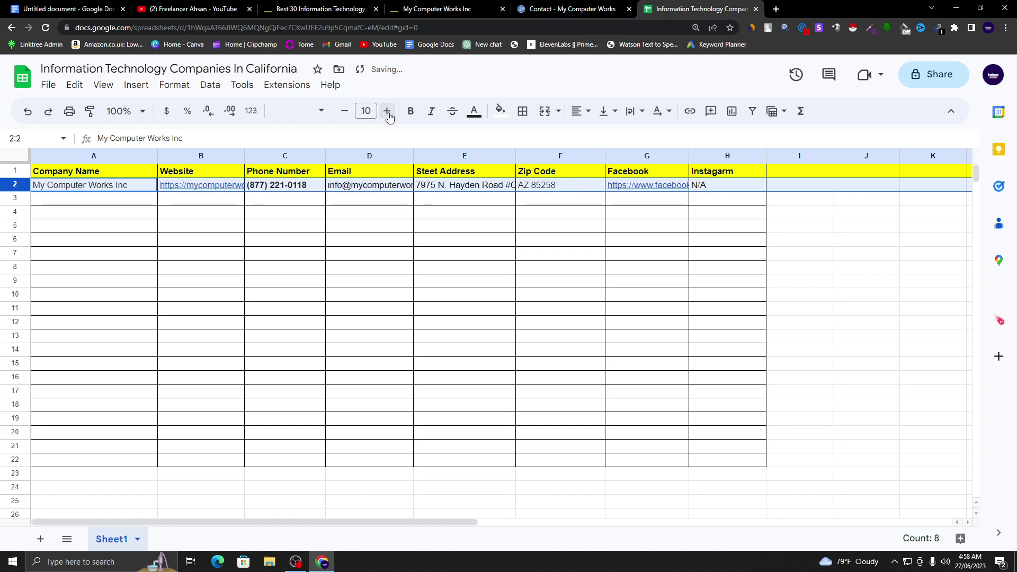
left_click(412, 112)
left_click(412, 113)
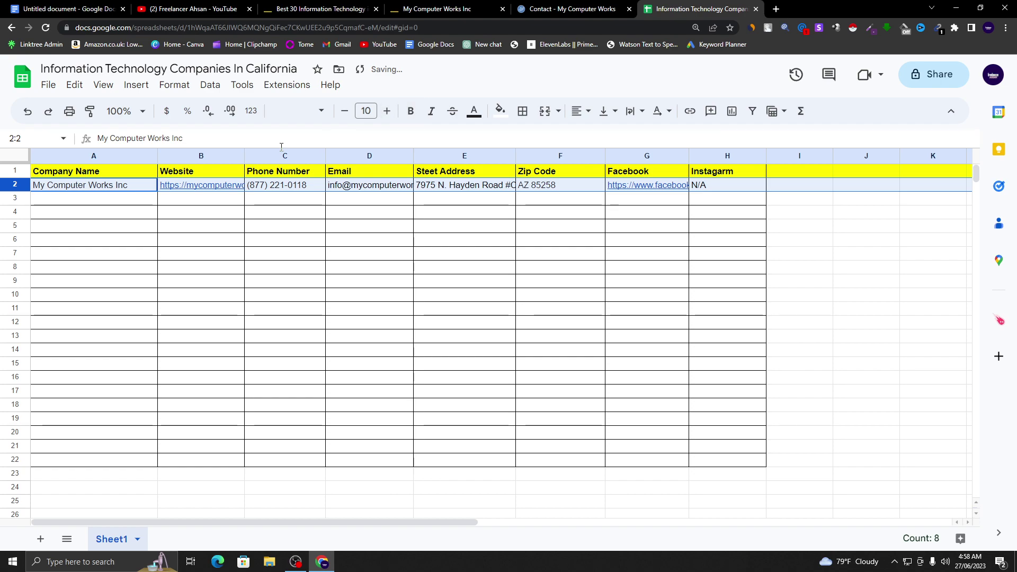
Step: Narrow the company name and phone number columns, and widen the website column to fit its full web address
left_click_drag(157, 155, 143, 155)
left_click_drag(229, 155, 268, 155)
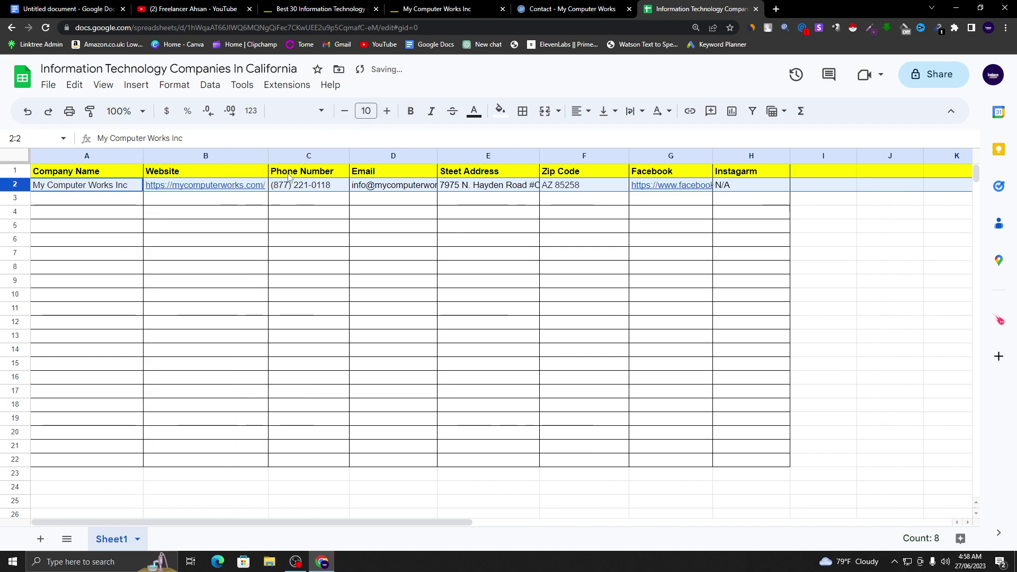
left_click_drag(350, 155, 336, 155)
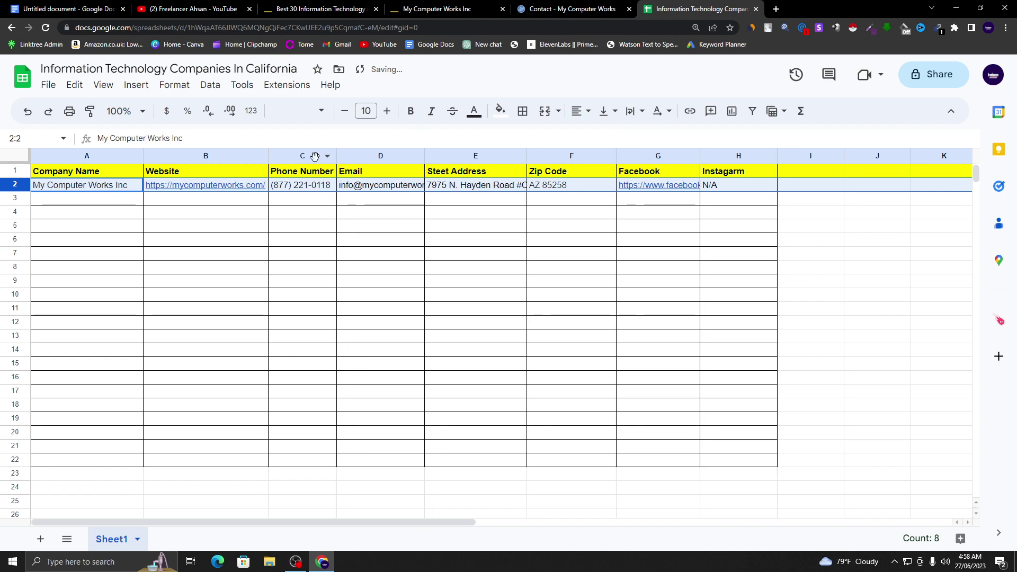
Step: Center the contents of the Phone Number column horizontally
left_click(318, 156)
left_click(582, 111)
left_click(597, 136)
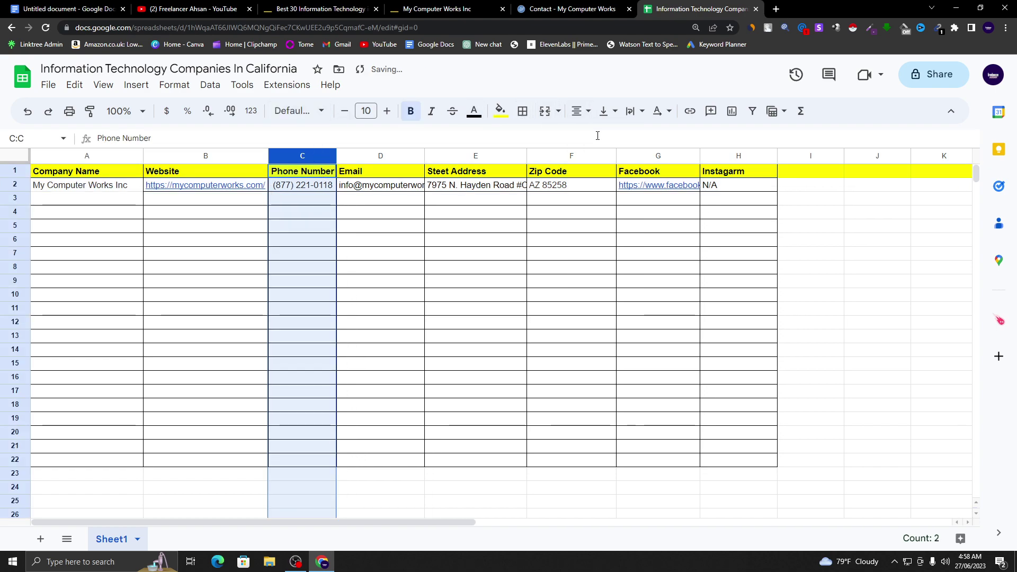
Step: Fit the Email column's width to its full address and center the column's contents horizontally
double_click(424, 155)
left_click(404, 153)
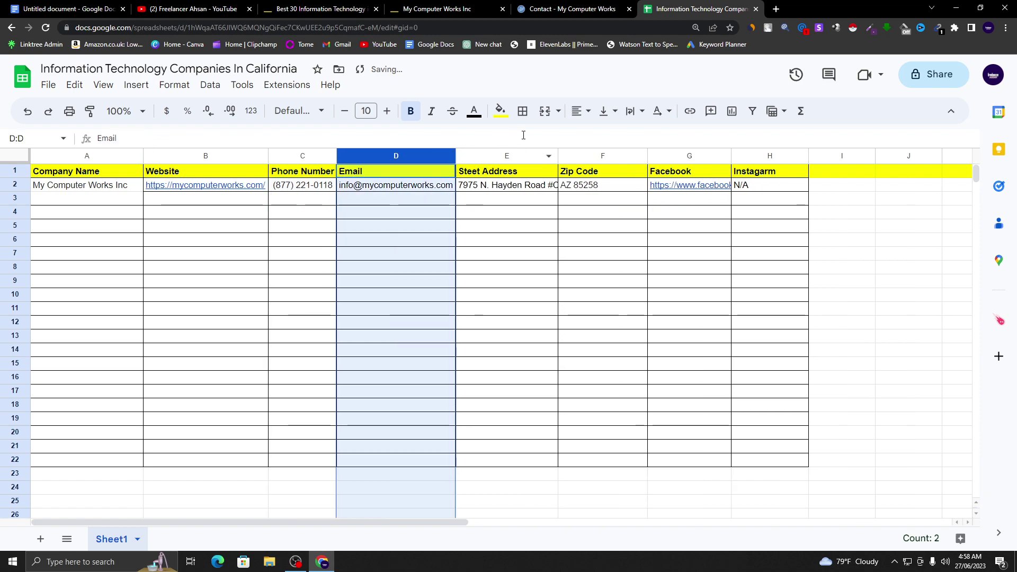
left_click(581, 111)
left_click(600, 138)
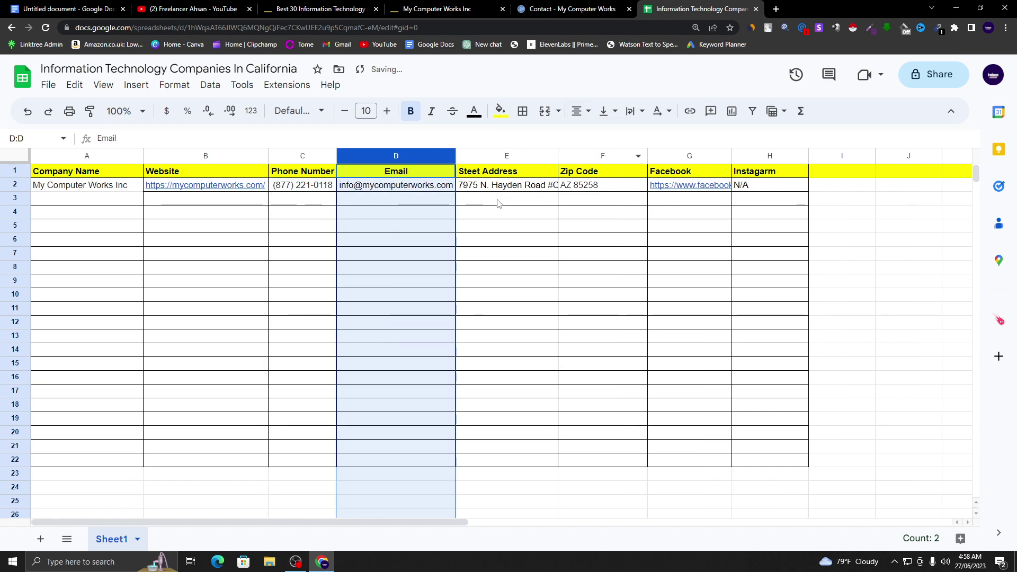
left_click(497, 205)
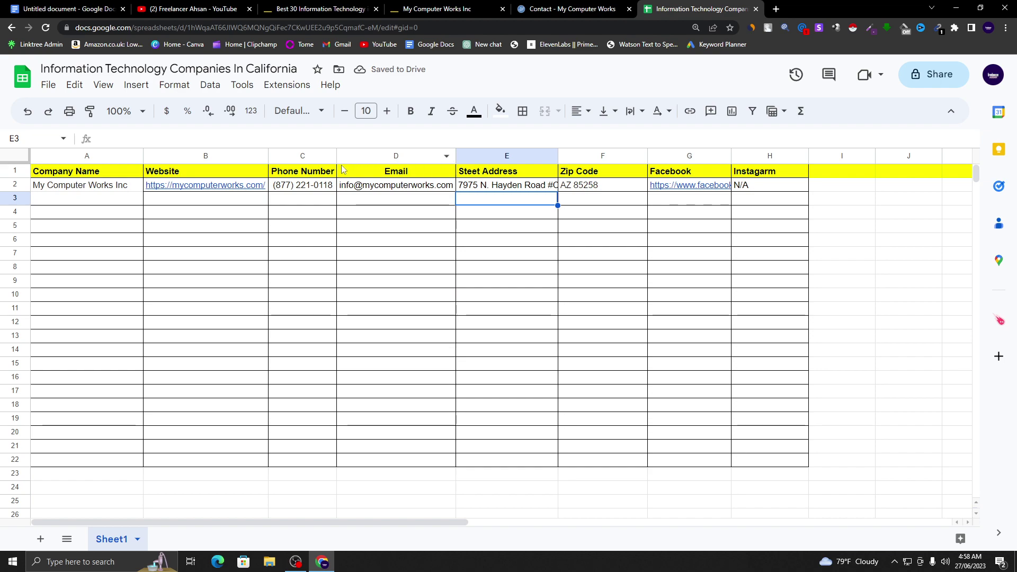
Step: Widen the Phone Number column slightly and fit the street address column's width to its full text
left_click_drag(335, 156, 362, 157)
left_click(411, 220)
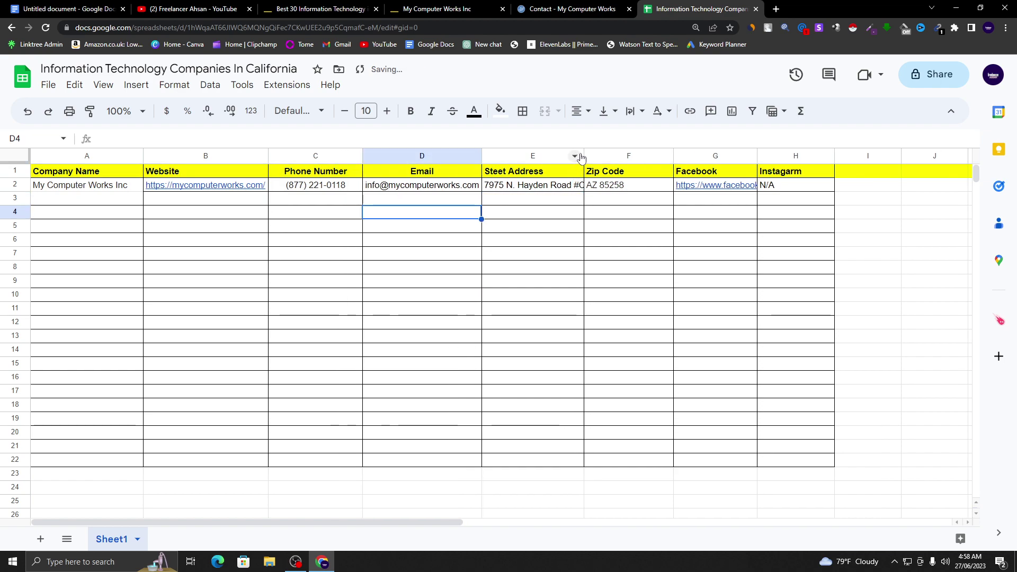
double_click(584, 157)
left_click(612, 217)
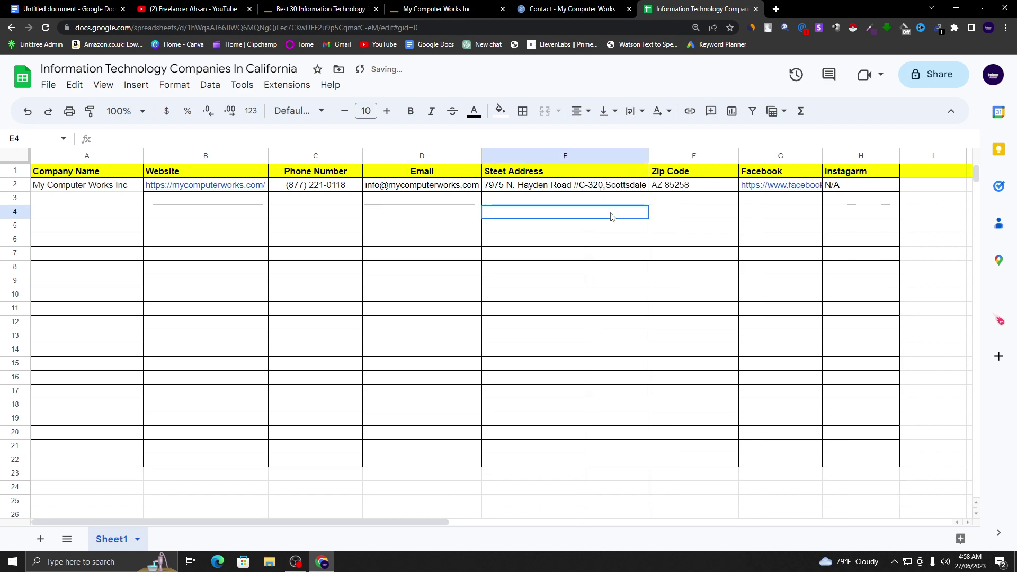
Step: Center the Zip Code column's contents and fit the Facebook column's width to its full link
left_click(692, 154)
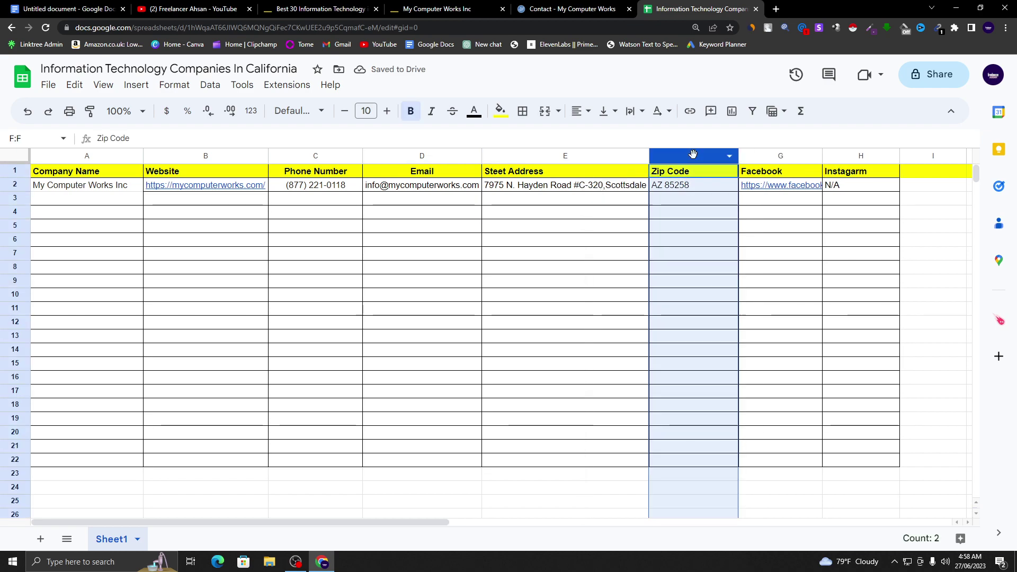
left_click(581, 110)
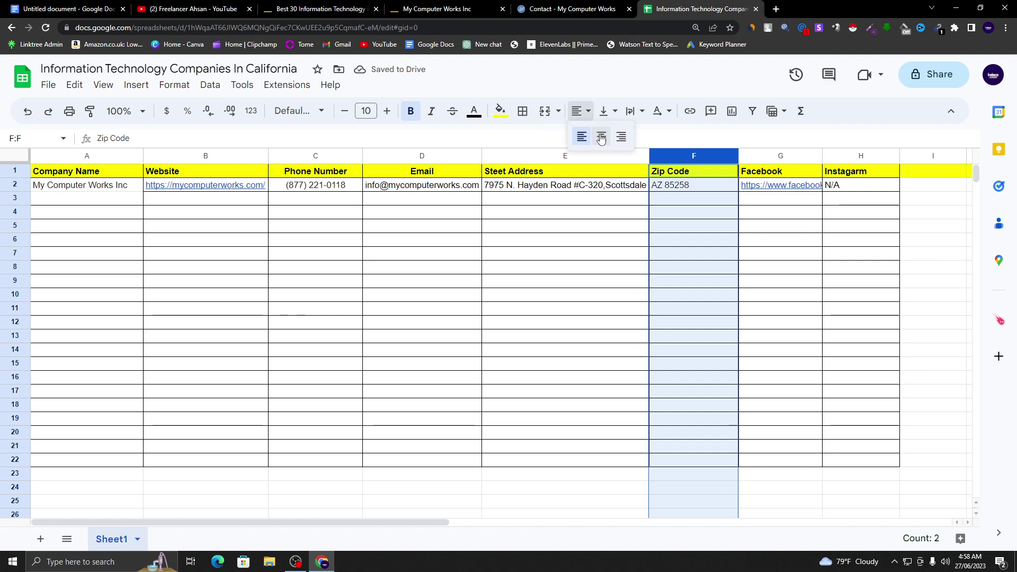
left_click(601, 139)
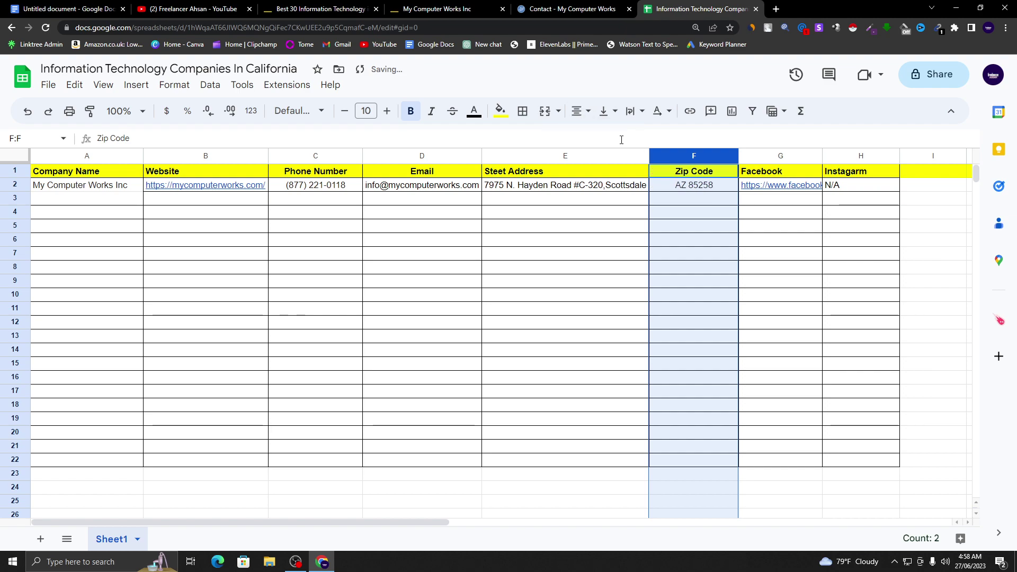
double_click(822, 156)
left_click(747, 212)
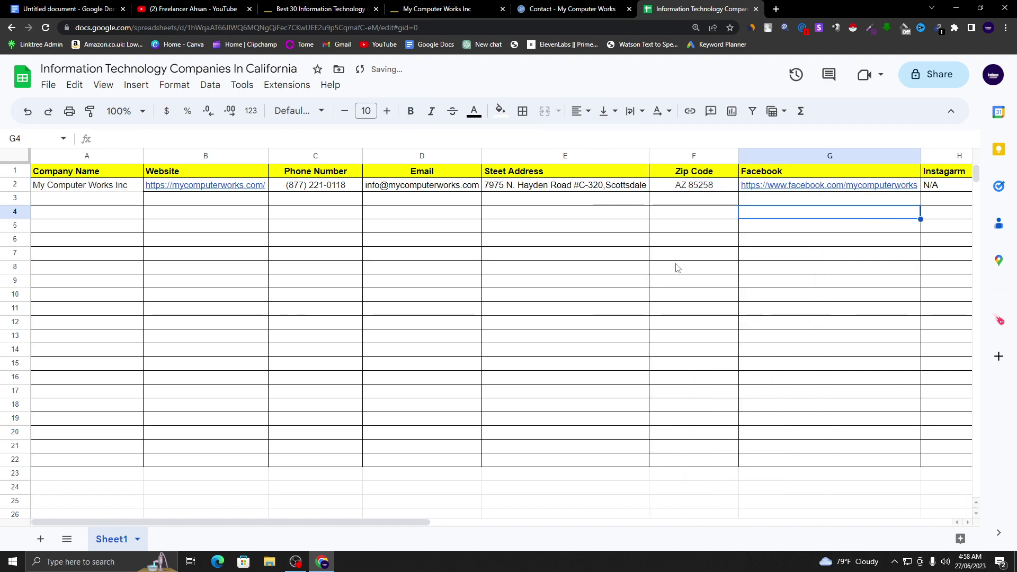
left_click(195, 226)
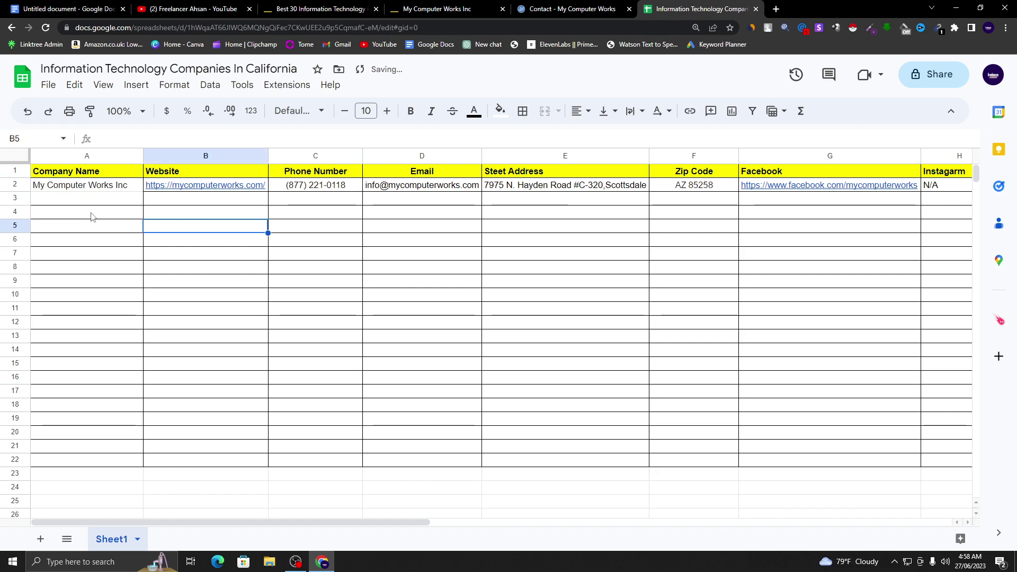
left_click(51, 186)
key("Down")
key("Down")
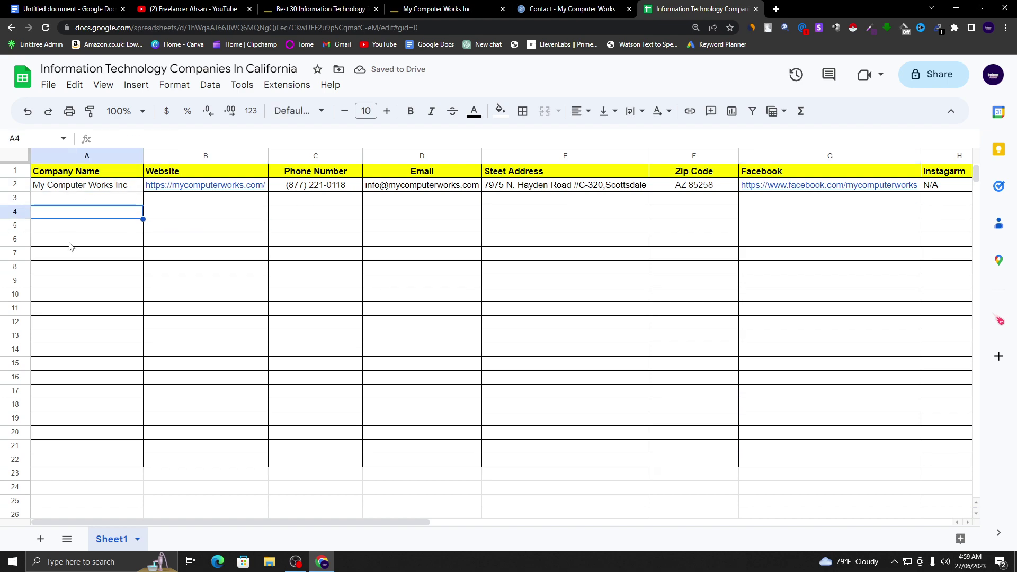
Step: Close the two finished My Computer Works tabs and open the Geeks on Site listing from the Yellow Pages results in a new tab
left_click(69, 198)
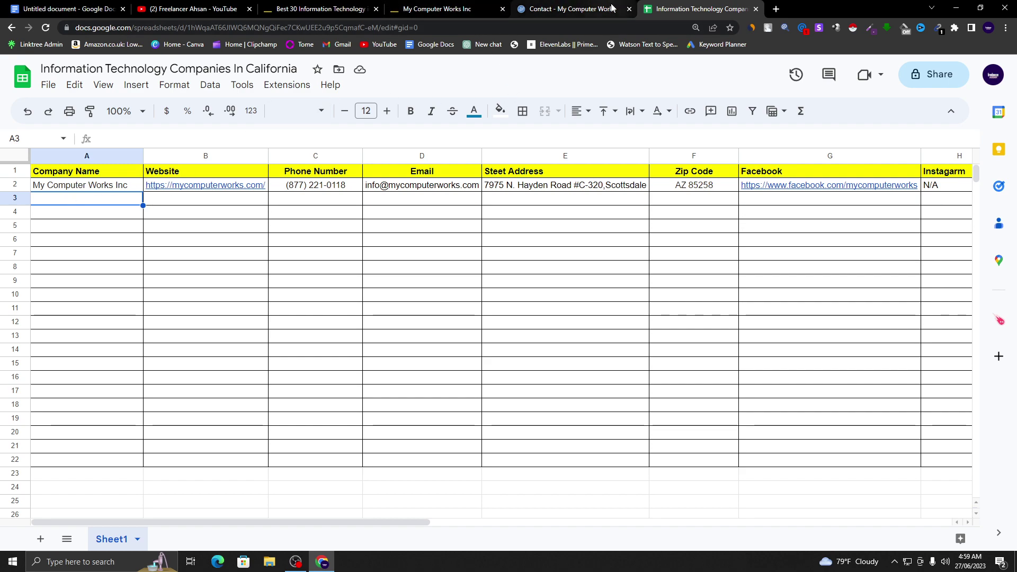
left_click(629, 10)
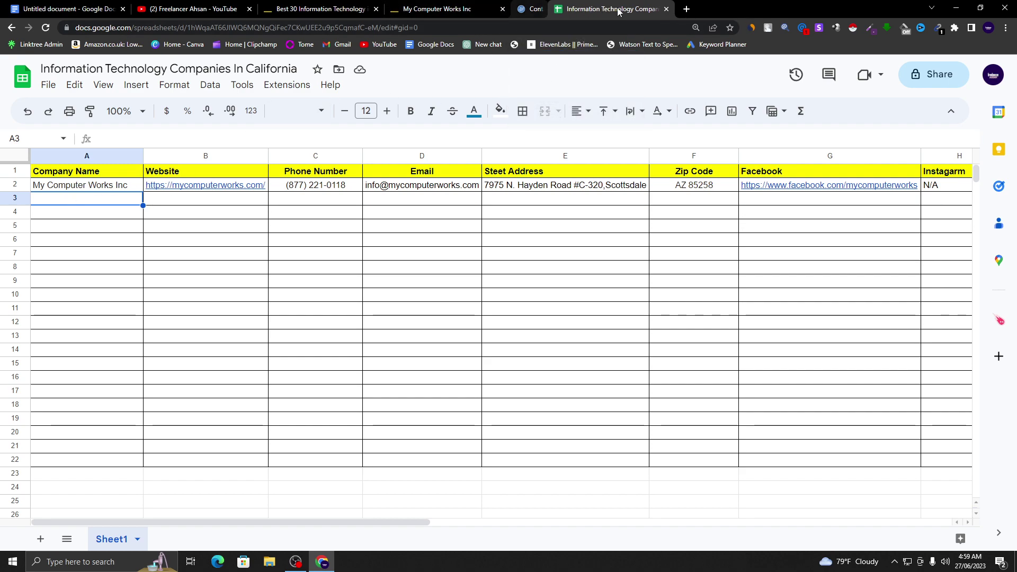
left_click(503, 9)
left_click(308, 11)
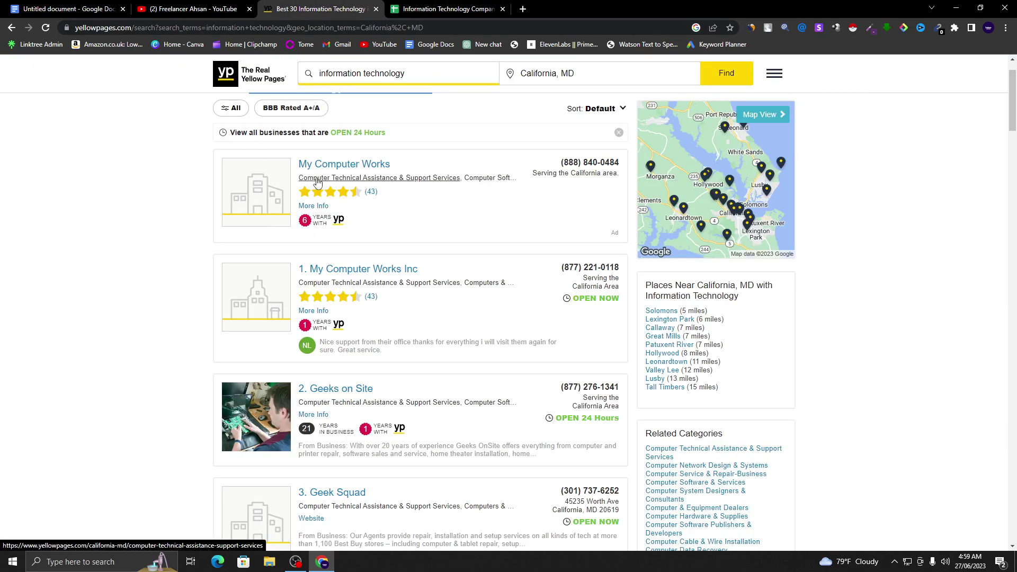
scroll(317, 237, "down", 3)
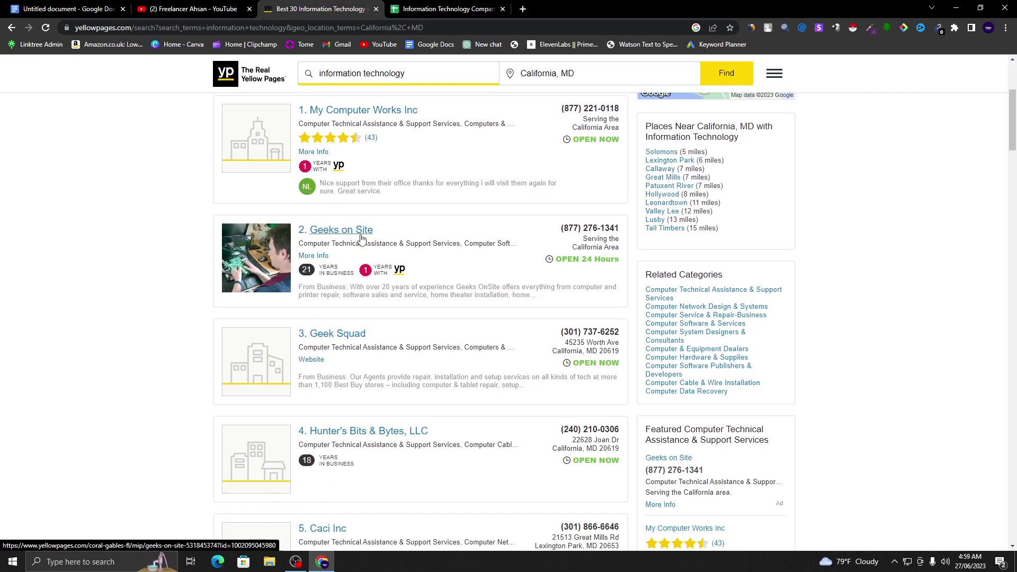
right_click(355, 237)
left_click(371, 243)
left_click(421, 6)
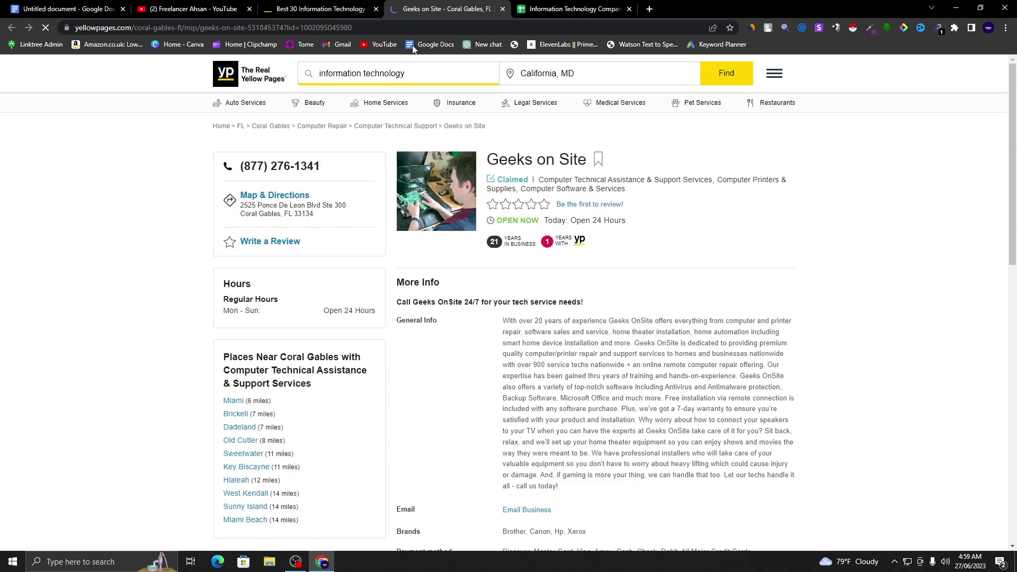
Step: Copy the company name Geeks on Site from its listing into cell A3 of the sheet
triple_click(535, 160)
right_click(535, 160)
left_click(544, 164)
left_click(567, 8)
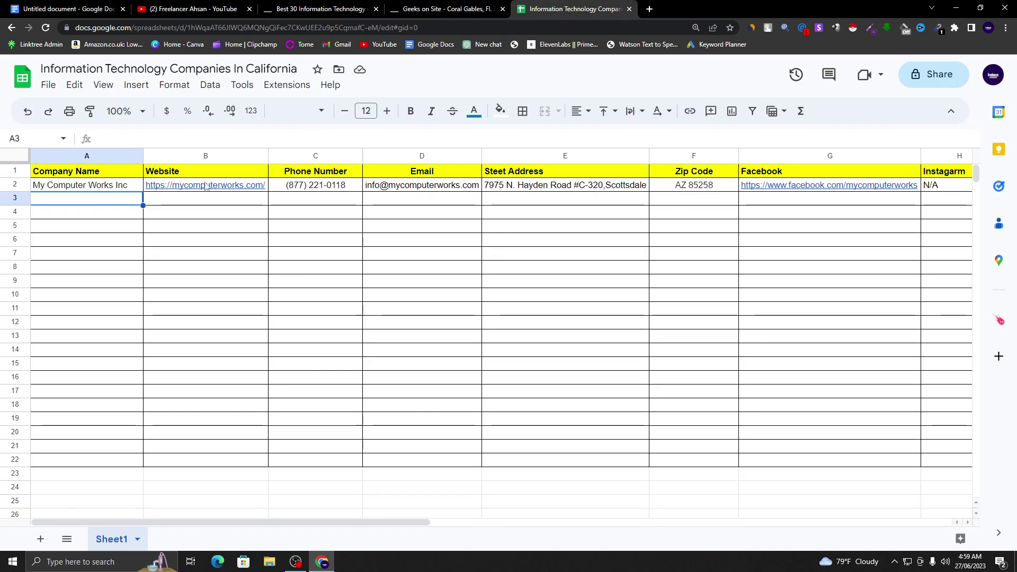
right_click(76, 205)
left_click(136, 166)
left_click(174, 200)
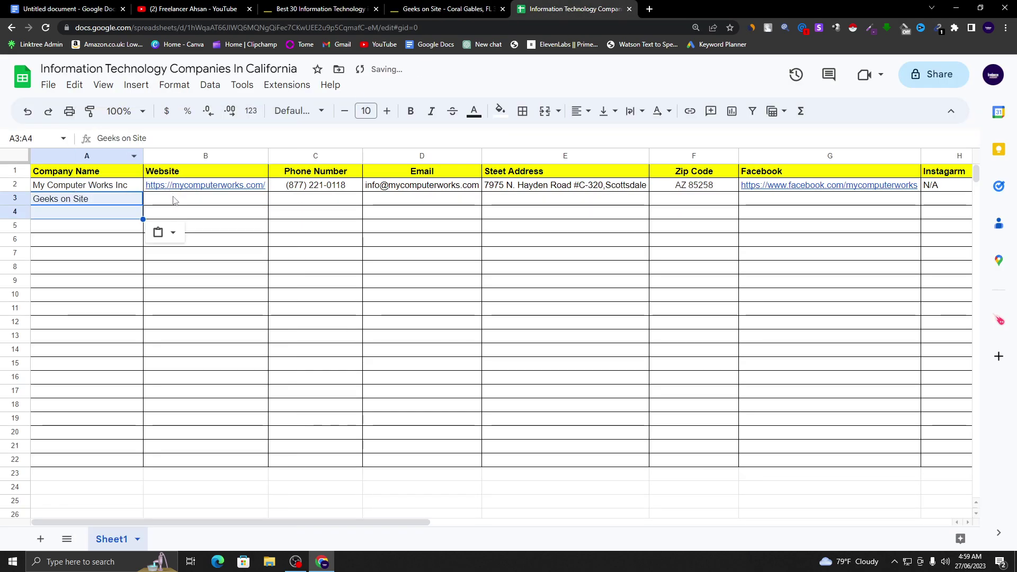
Step: Find the contact details on the Geeks on Site listing and copy the phone number into cell C3
left_click(448, 8)
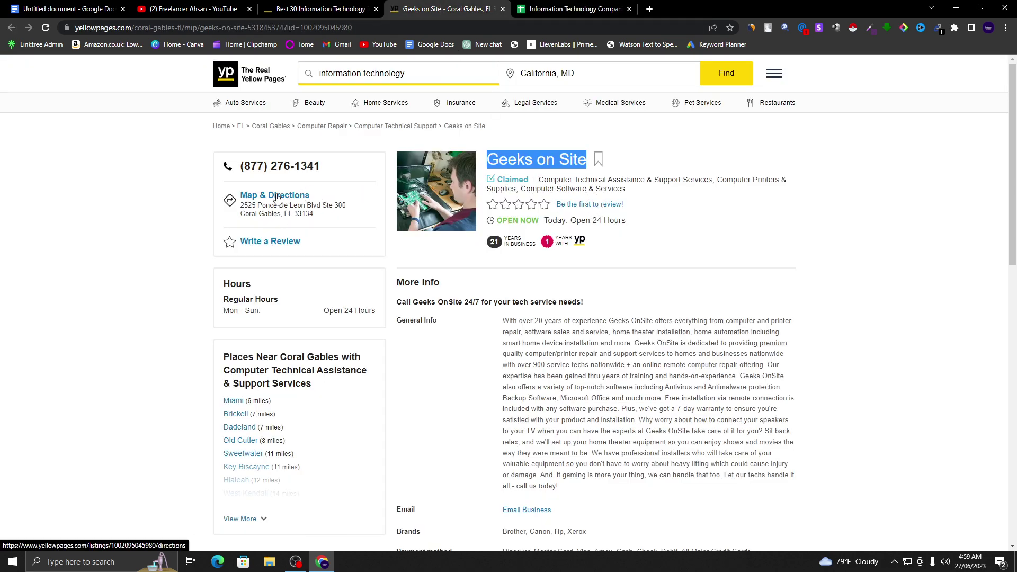
scroll(286, 197, "down", 3)
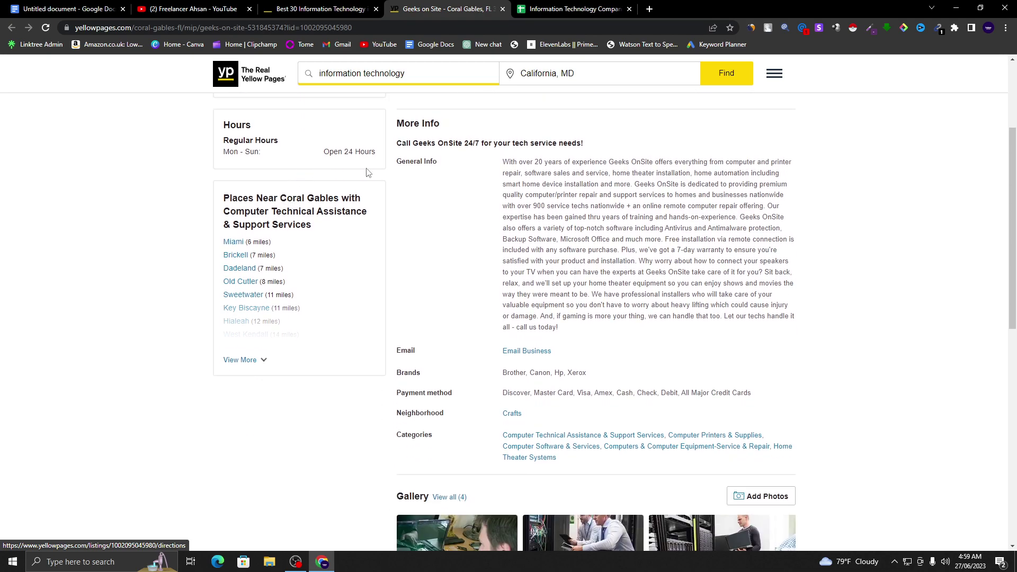
scroll(362, 192, "down", 3)
scroll(363, 192, "down", 5)
scroll(363, 185, "up", 1)
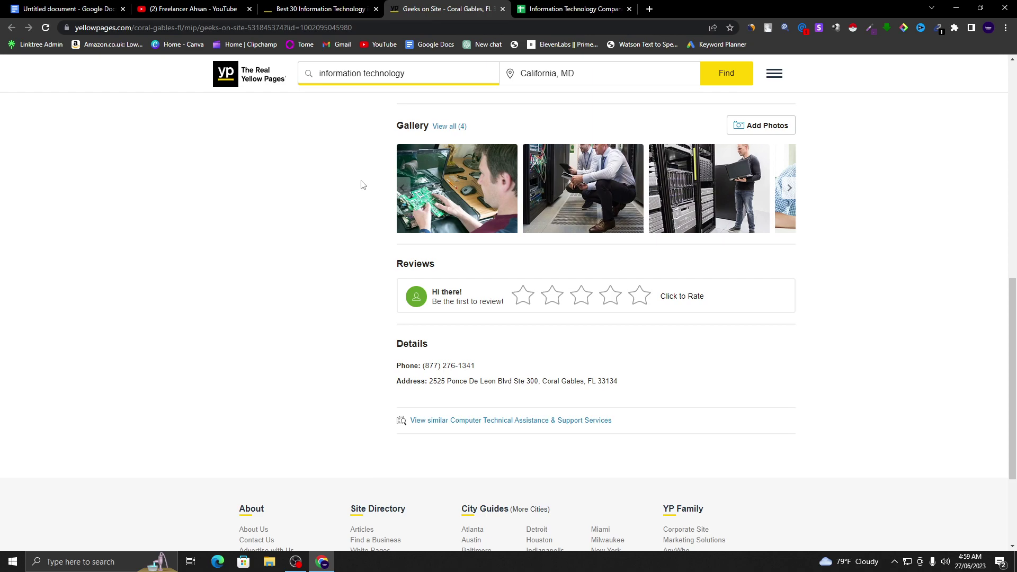
scroll(363, 185, "down", 3)
left_click_drag(422, 212, 478, 212)
right_click(469, 212)
left_click(489, 216)
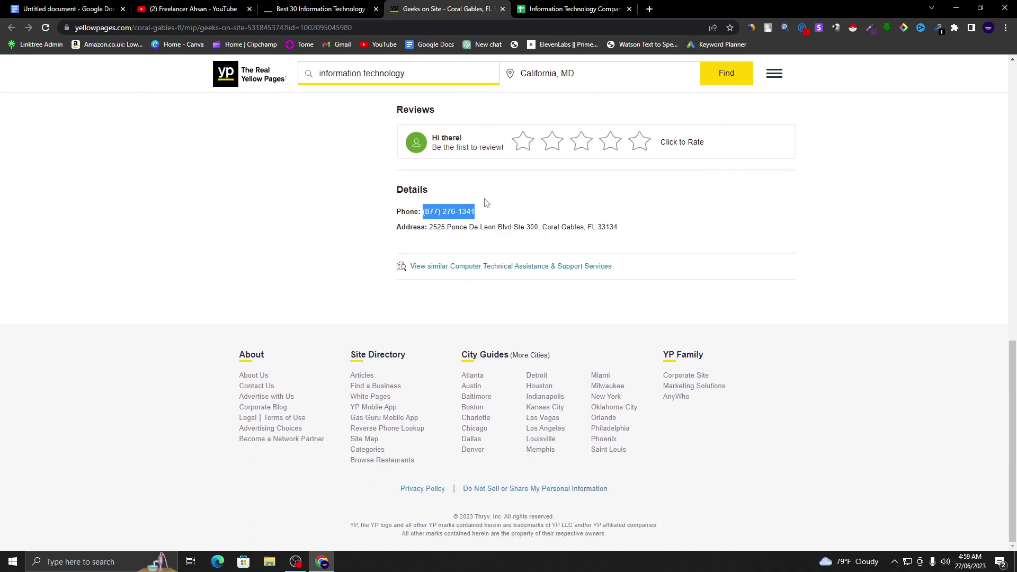
left_click(573, 9)
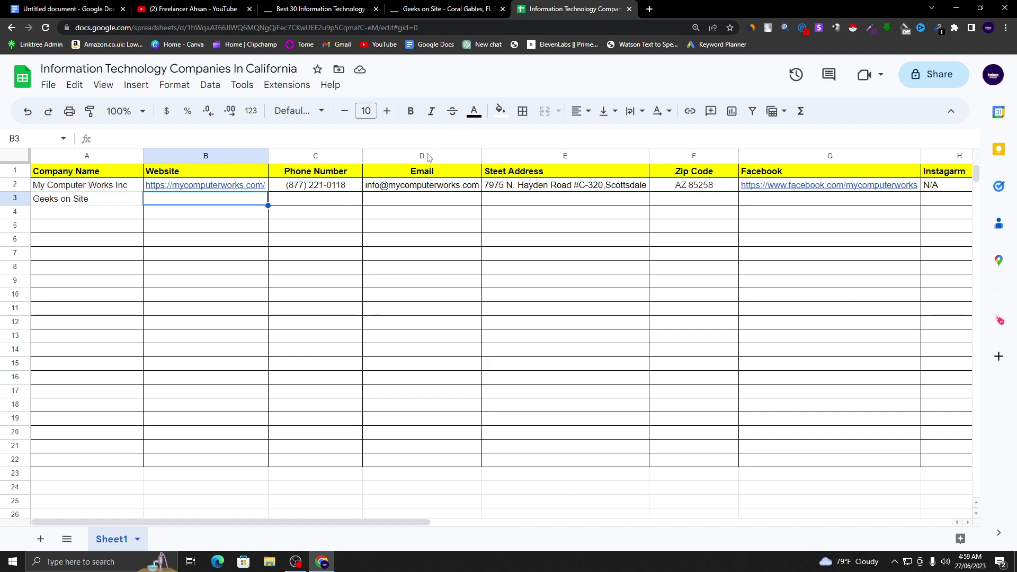
left_click(303, 204)
right_click(303, 204)
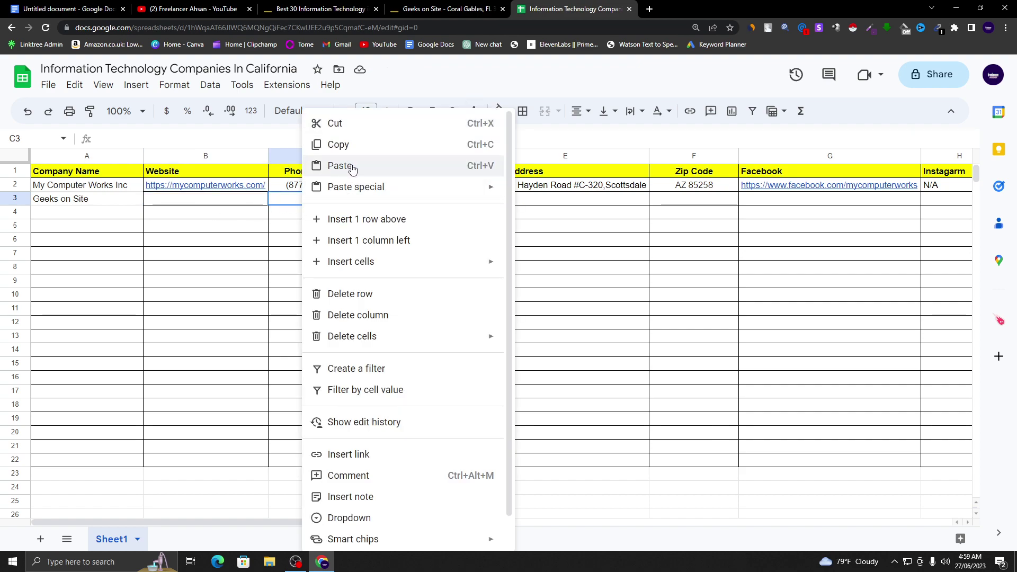
left_click(356, 169)
left_click(416, 203)
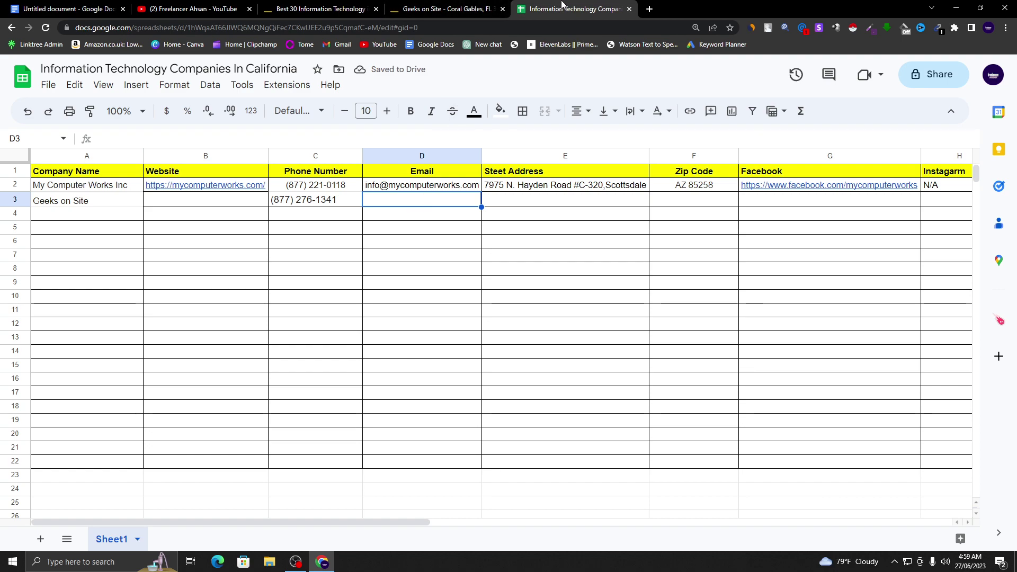
Step: Copy the street address and city from the Geeks on Site listing details into cell E3
left_click(457, 9)
left_click(551, 240)
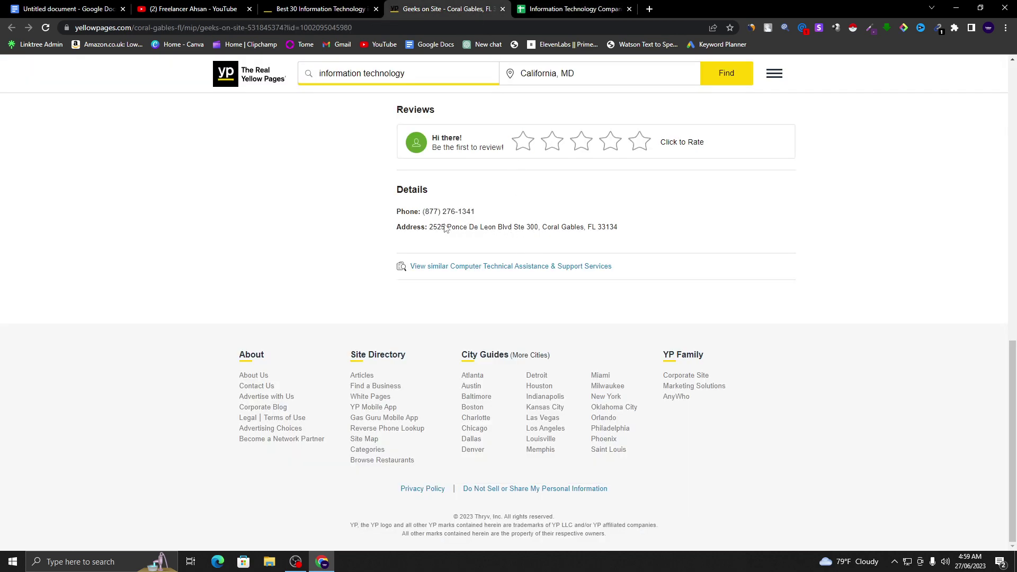
left_click_drag(431, 231, 583, 232)
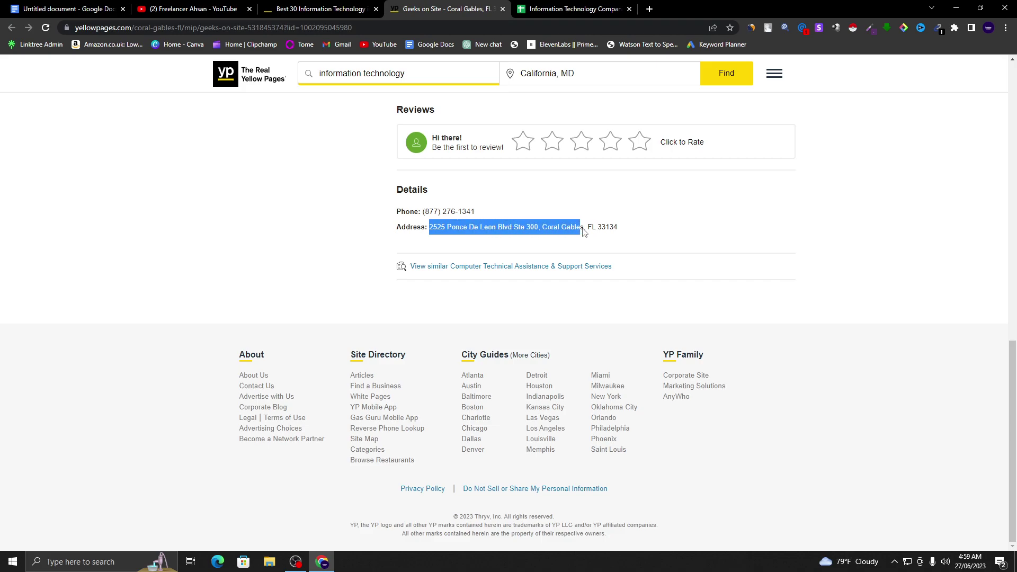
right_click(582, 231)
left_click(589, 234)
left_click(572, 9)
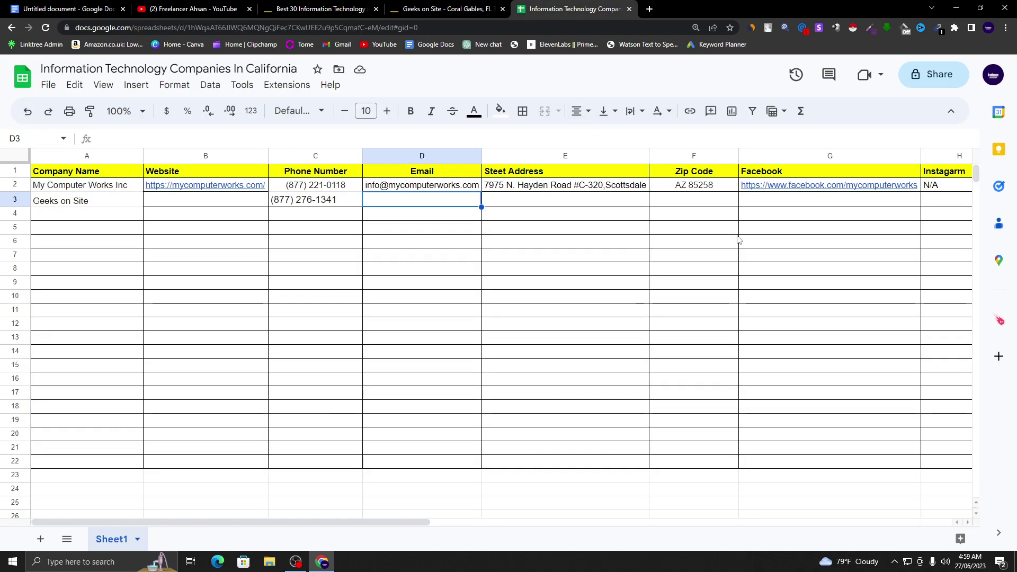
left_click(518, 199)
right_click(520, 199)
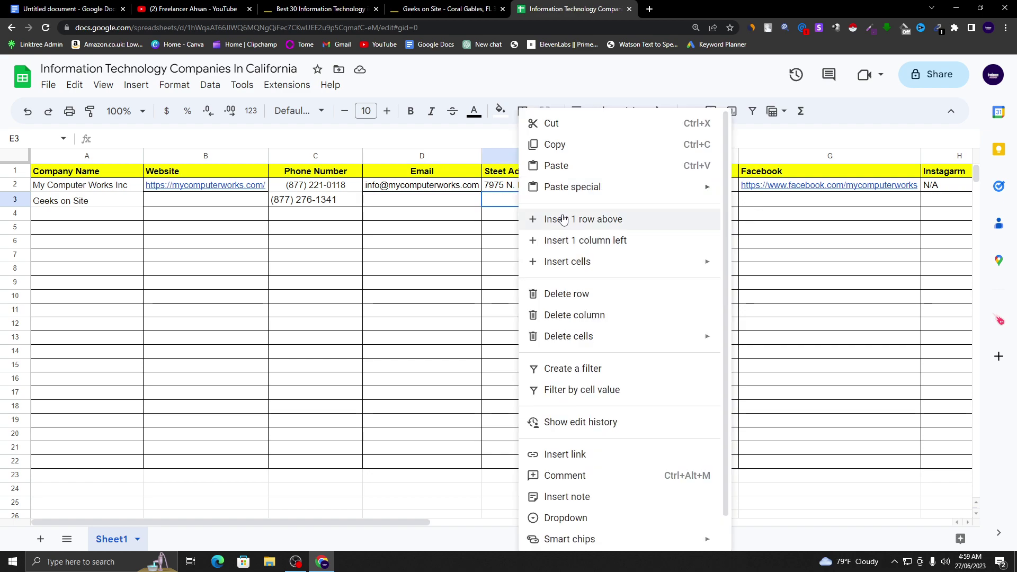
left_click(575, 174)
left_click(692, 205)
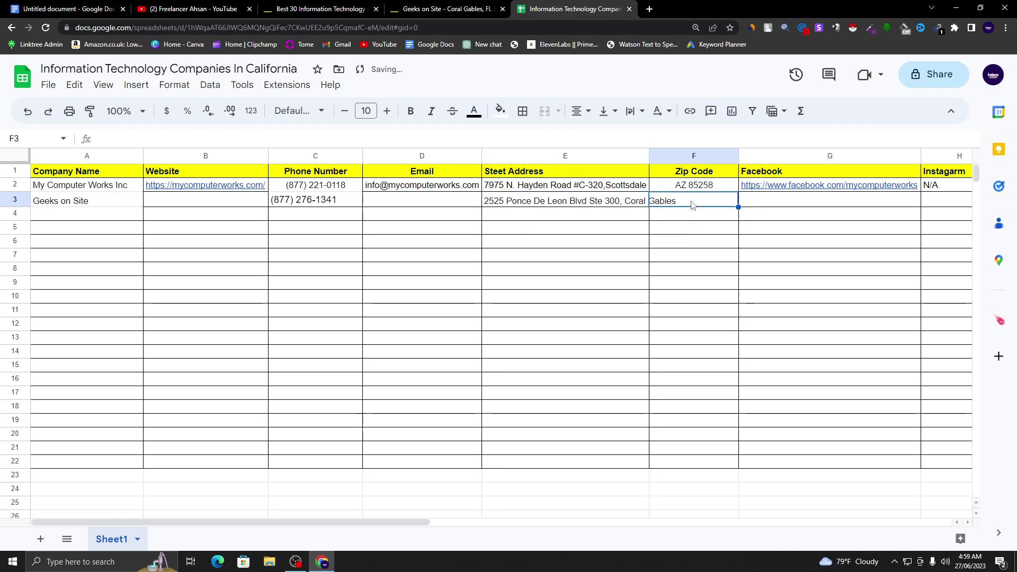
Step: Copy the state abbreviation and zip code from the Geeks on Site listing into cell F3
left_click(475, 8)
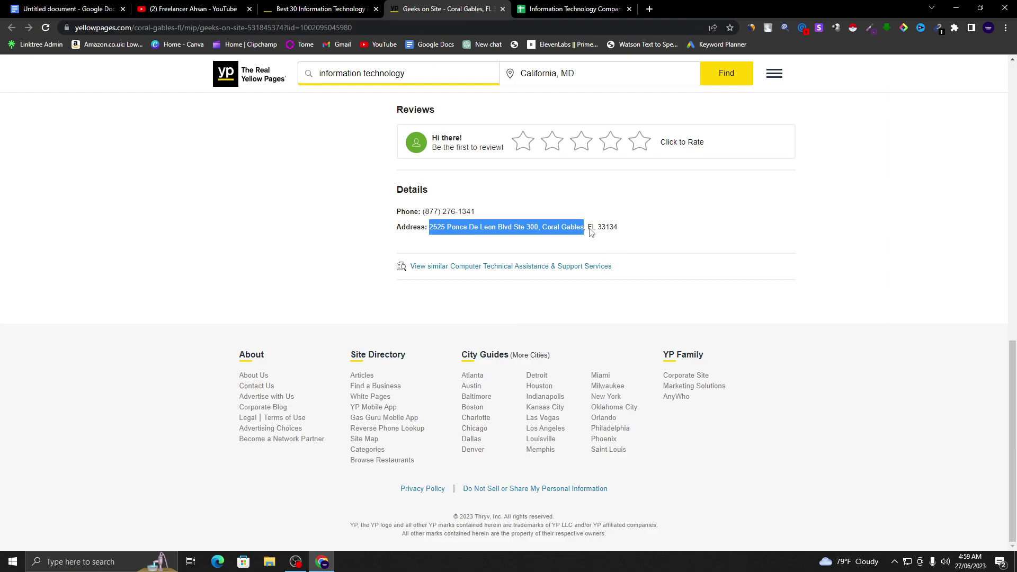
left_click_drag(589, 231, 611, 234)
right_click(601, 233)
left_click(614, 237)
key("ctrl+Tab")
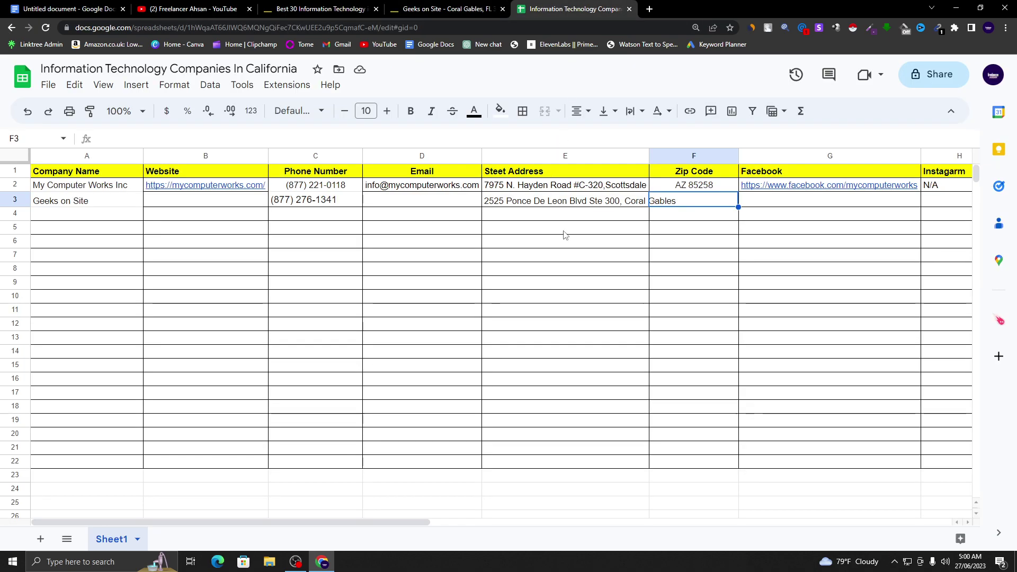
right_click(689, 203)
left_click(746, 172)
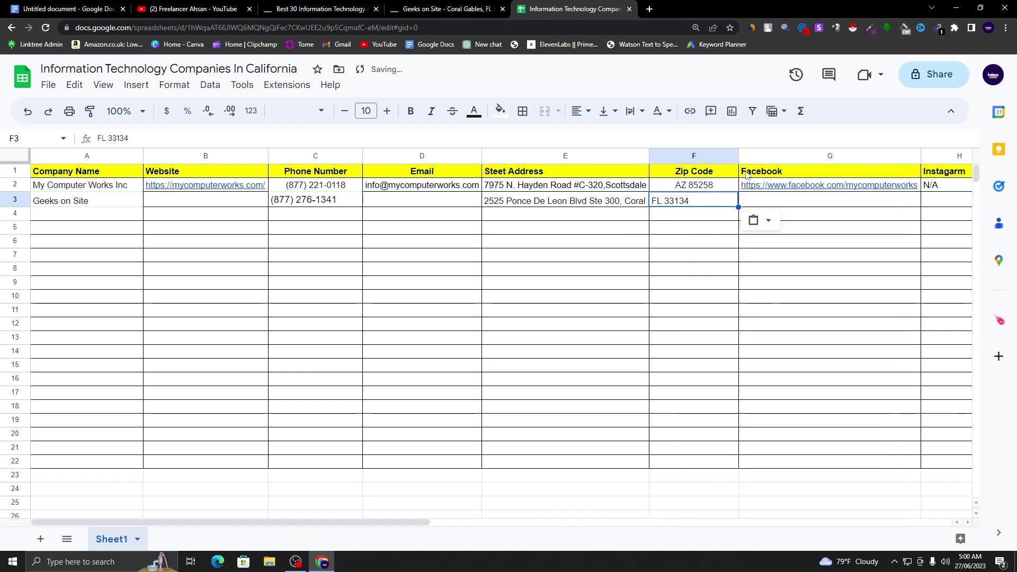
left_click(774, 201)
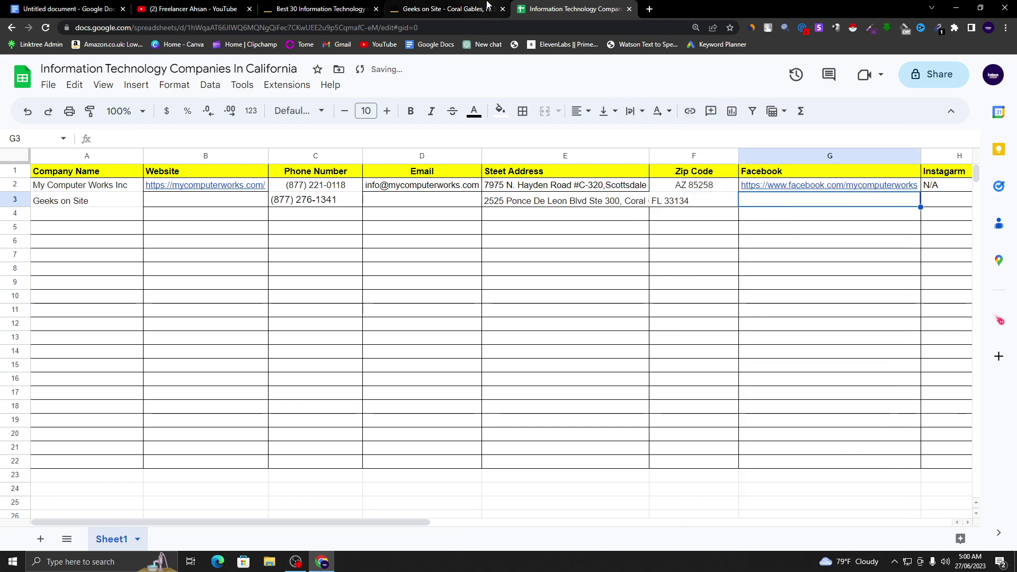
Step: Check the map and directions page of the Geeks on Site listing for further company details and close it again
left_click(441, 9)
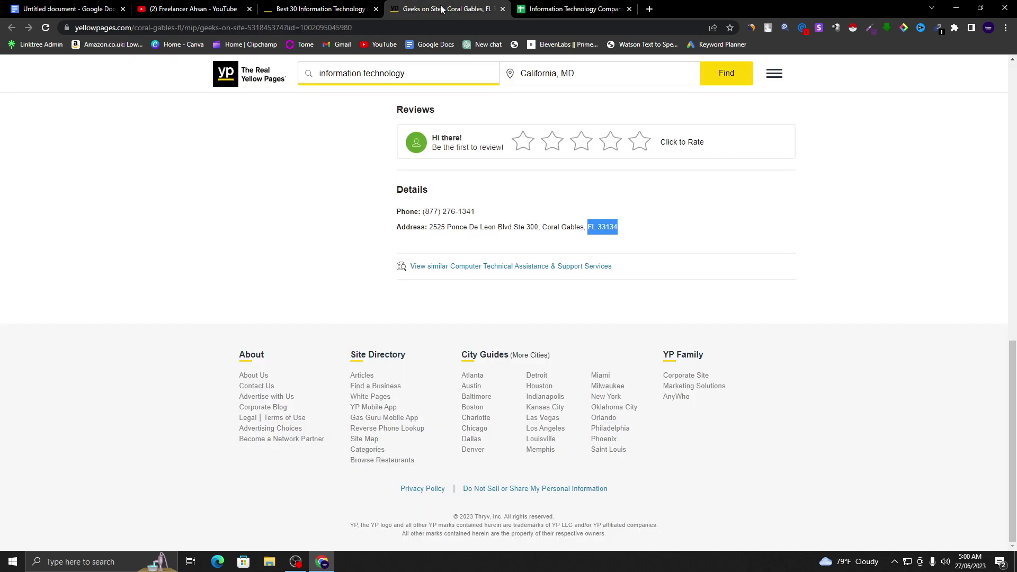
scroll(596, 289, "up", 10)
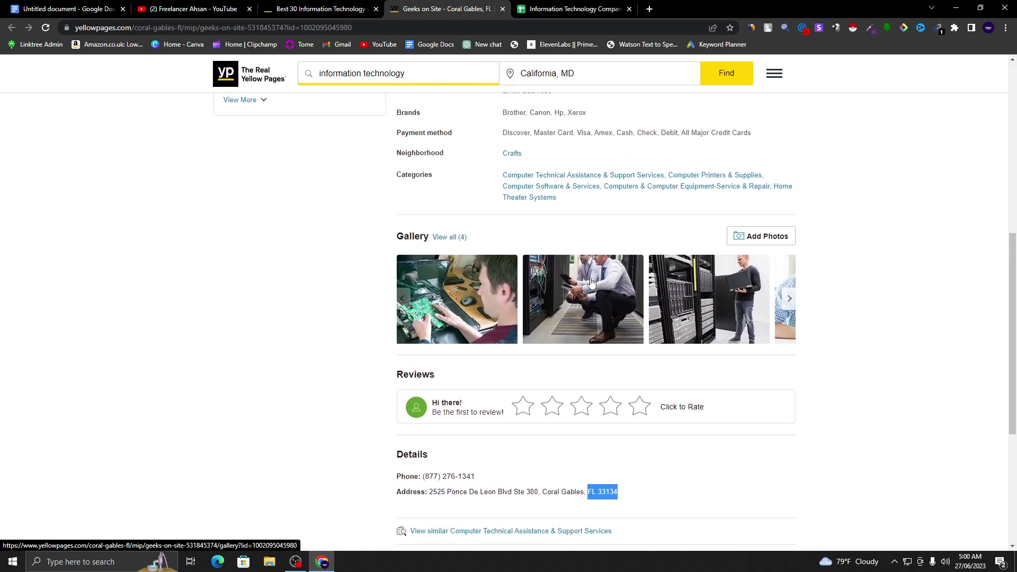
scroll(360, 310, "up", 2)
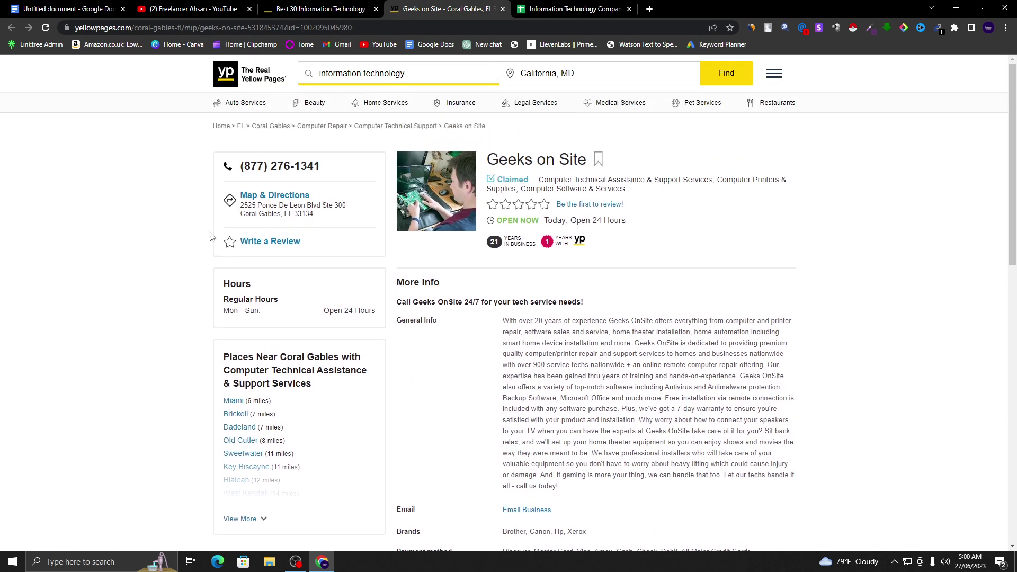
right_click(286, 195)
left_click(320, 199)
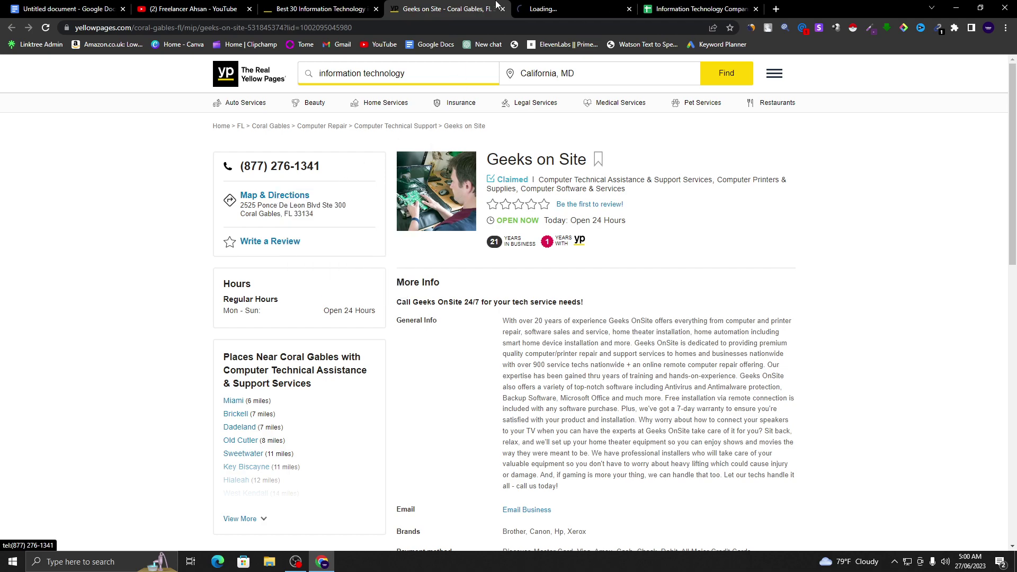
left_click(550, 5)
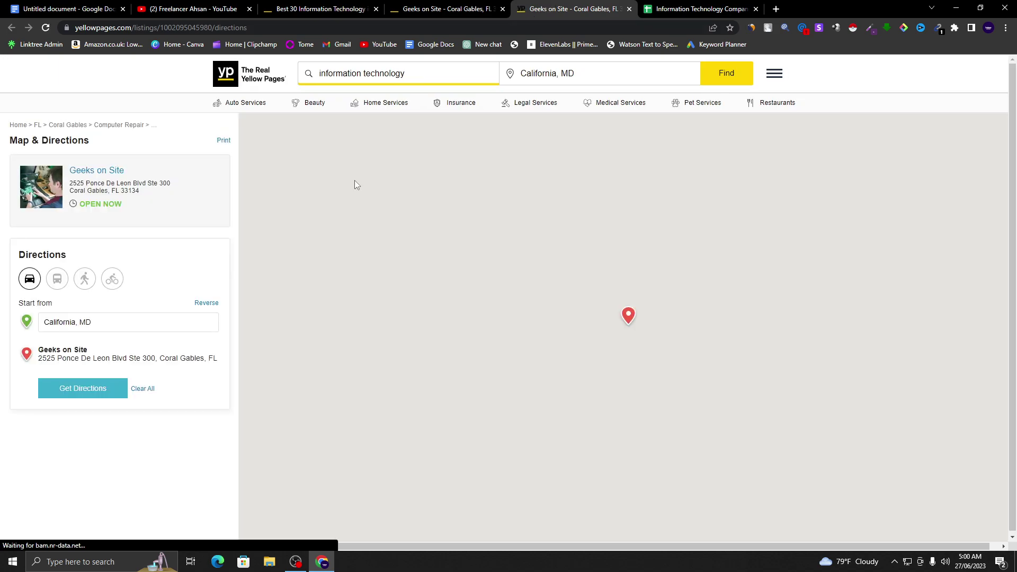
scroll(445, 189, "down", 2)
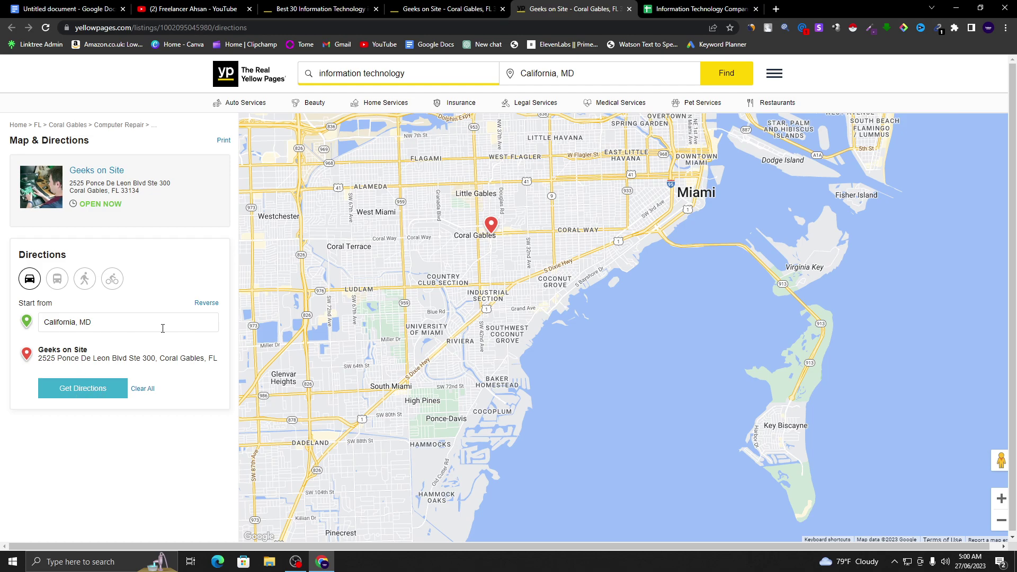
left_click(629, 9)
Step: Search Google for the company name Geeks on Site from its listing and open the website geeksonsite.com
left_click_drag(490, 160, 587, 161)
right_click(568, 156)
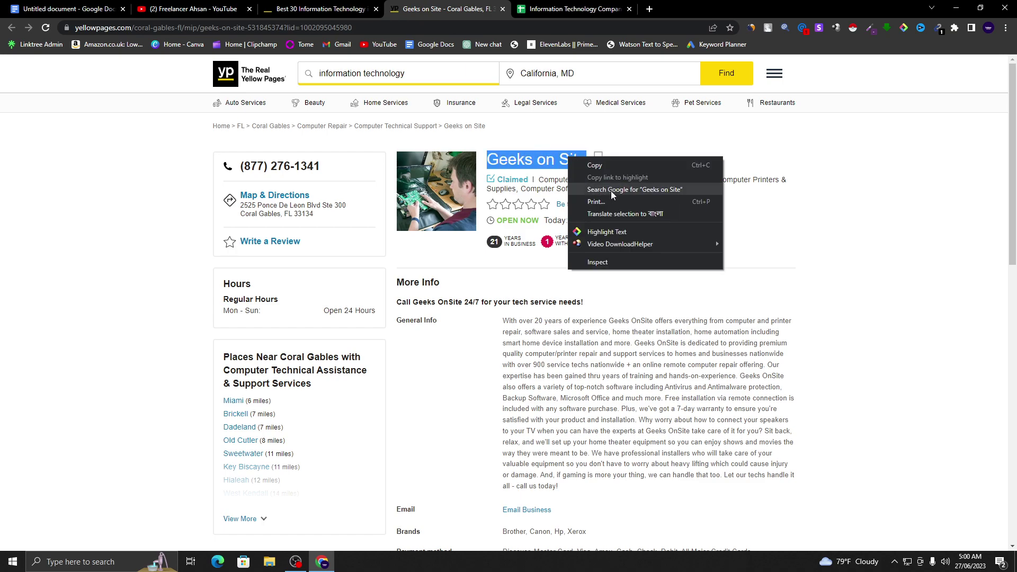
left_click(613, 193)
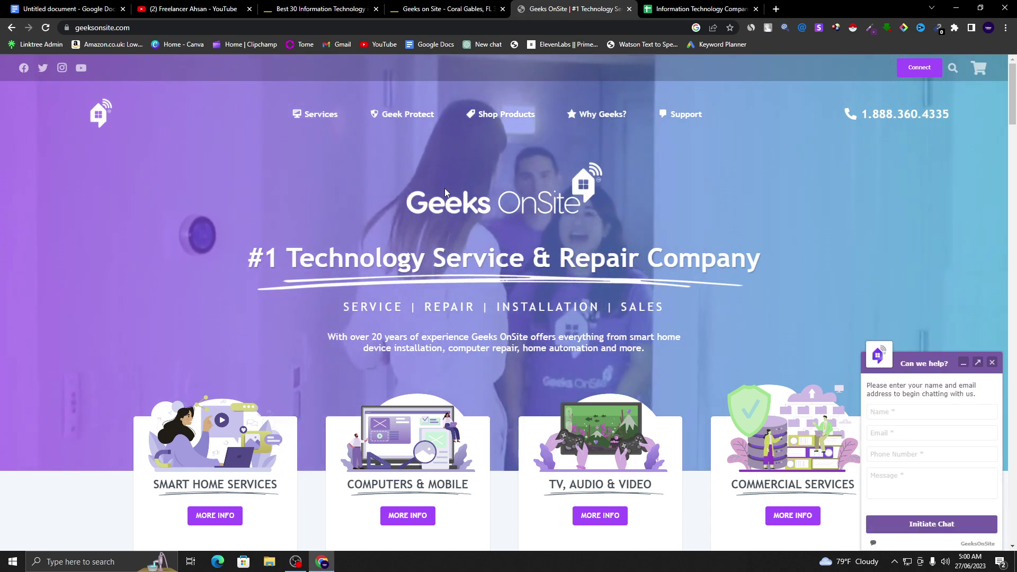
Step: Find the Facebook link in the footer of the Geeks on Site website and copy its address into cell G3 of the sheet
scroll(444, 188, "down", 3)
scroll(438, 180, "up", 3)
mouse_move(673, 127)
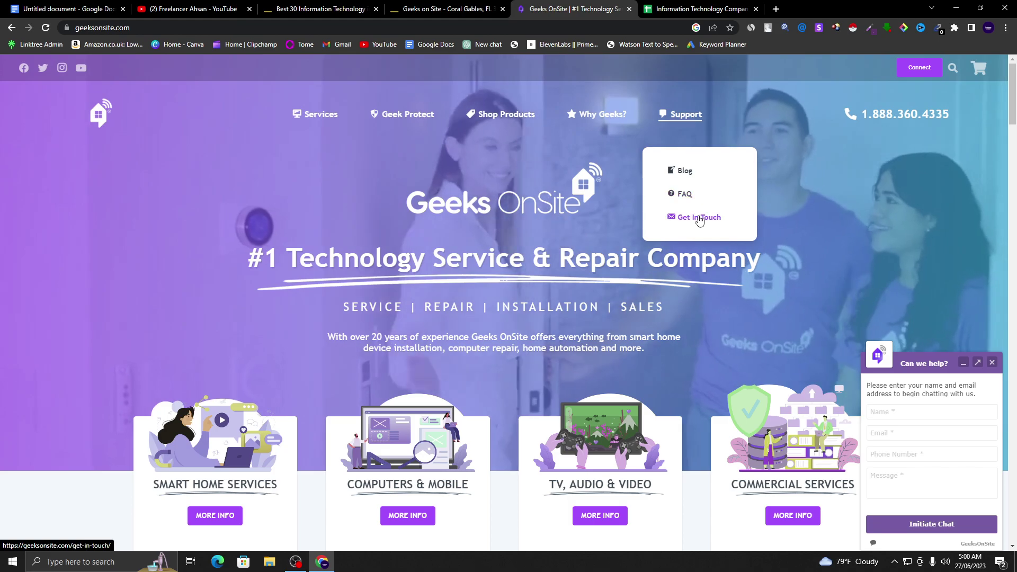
scroll(569, 143, "down", 5)
scroll(572, 208, "down", 20)
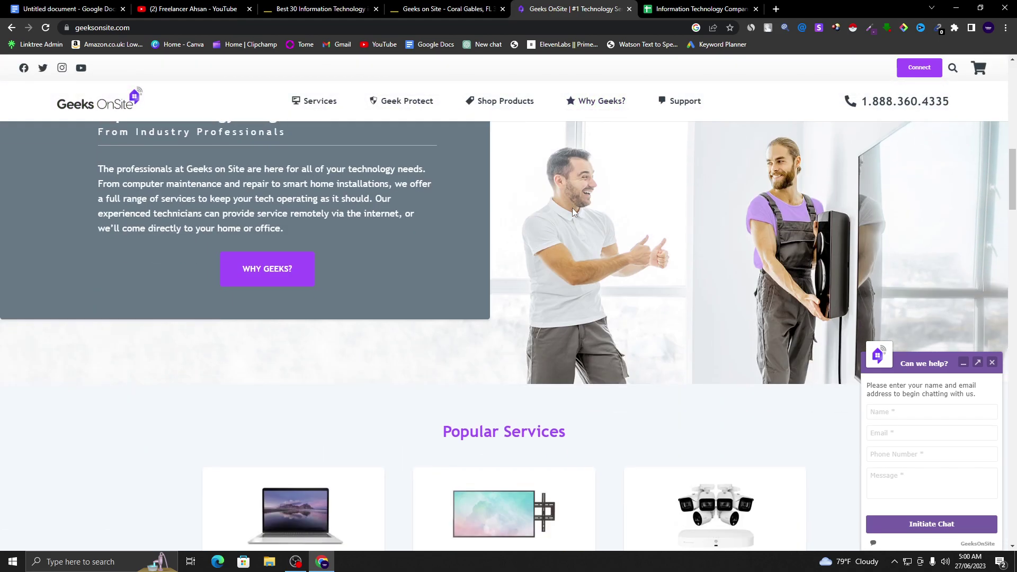
scroll(573, 208, "down", 15)
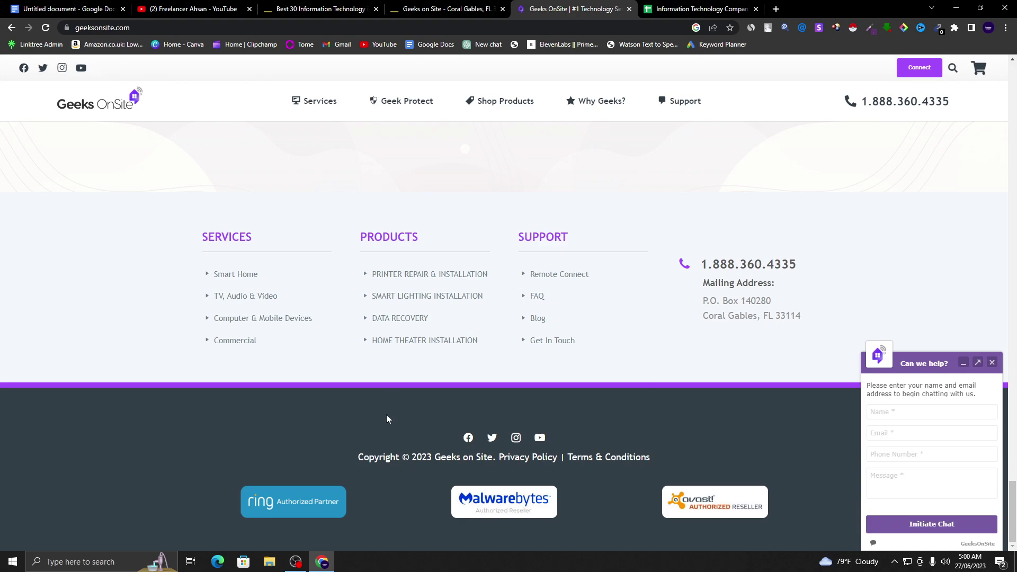
right_click(470, 441)
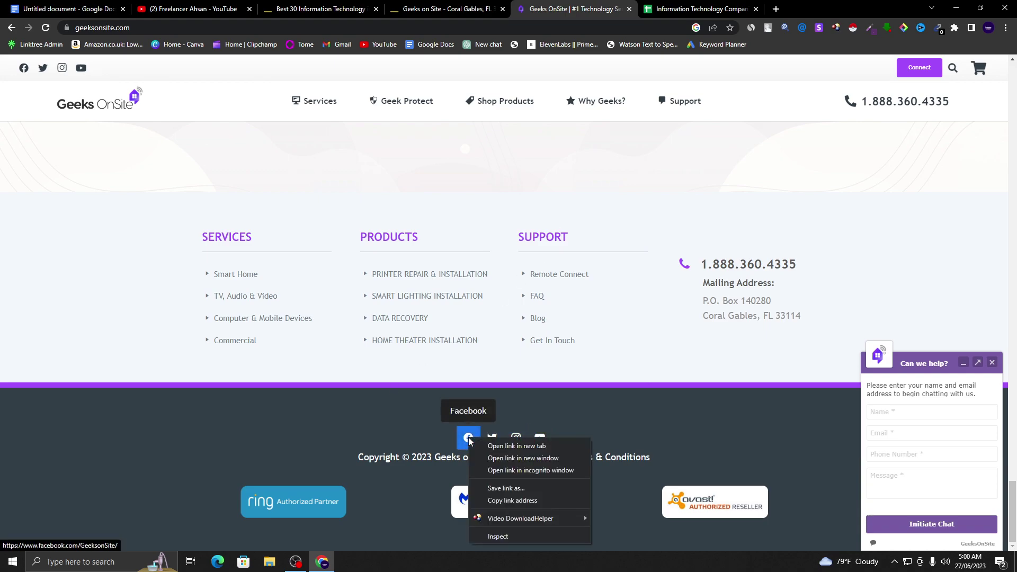
left_click(512, 500)
left_click(671, 5)
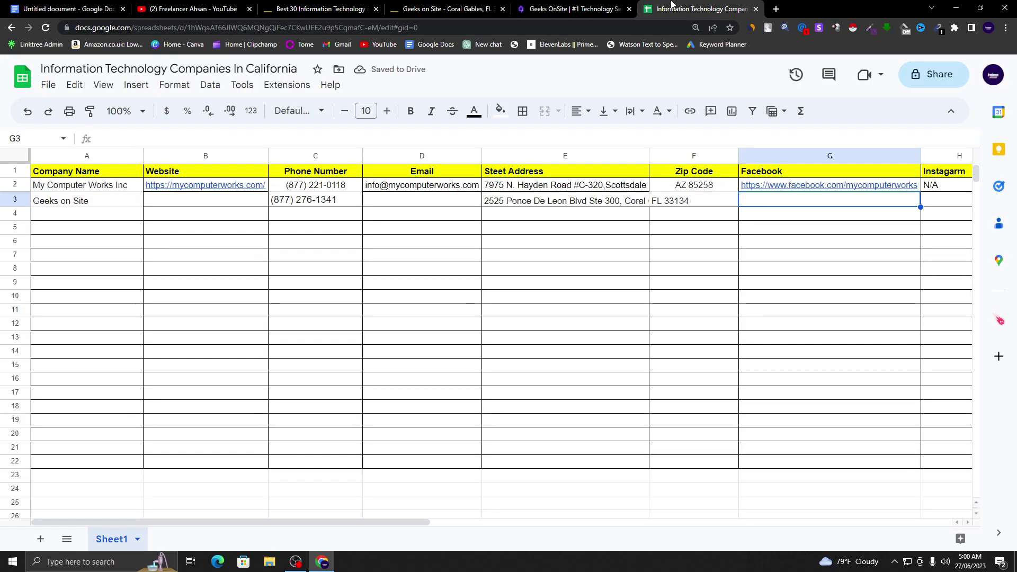
right_click(781, 206)
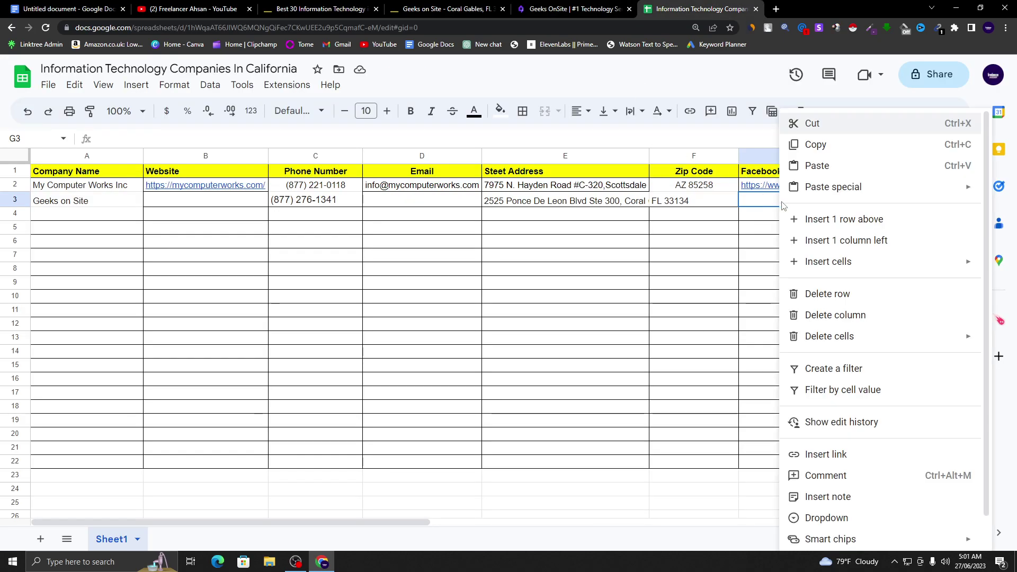
left_click(817, 166)
Step: Copy the Instagram link address from the Geeks on Site website footer into cell H3 of the sheet
left_click(575, 8)
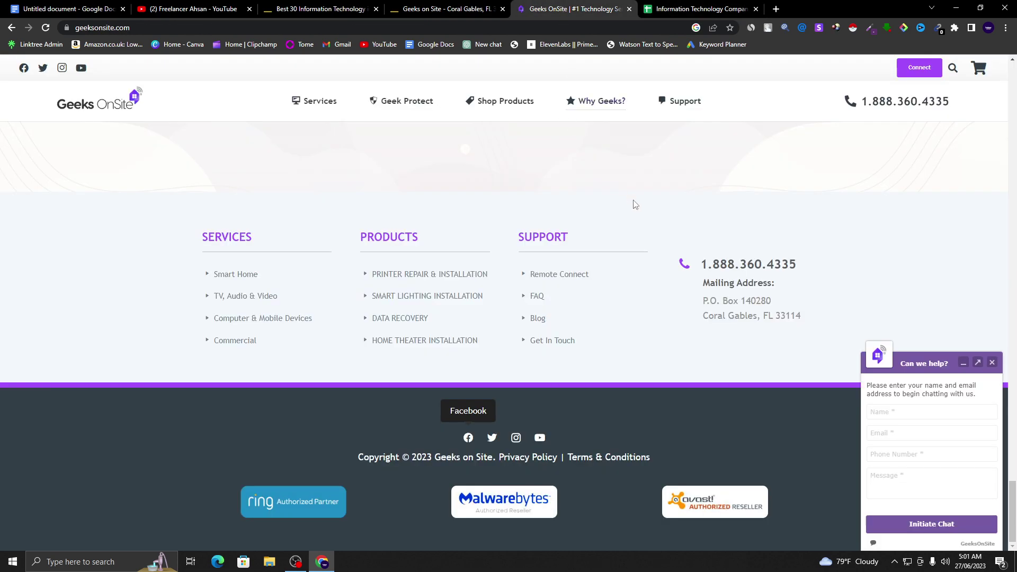
right_click(524, 439)
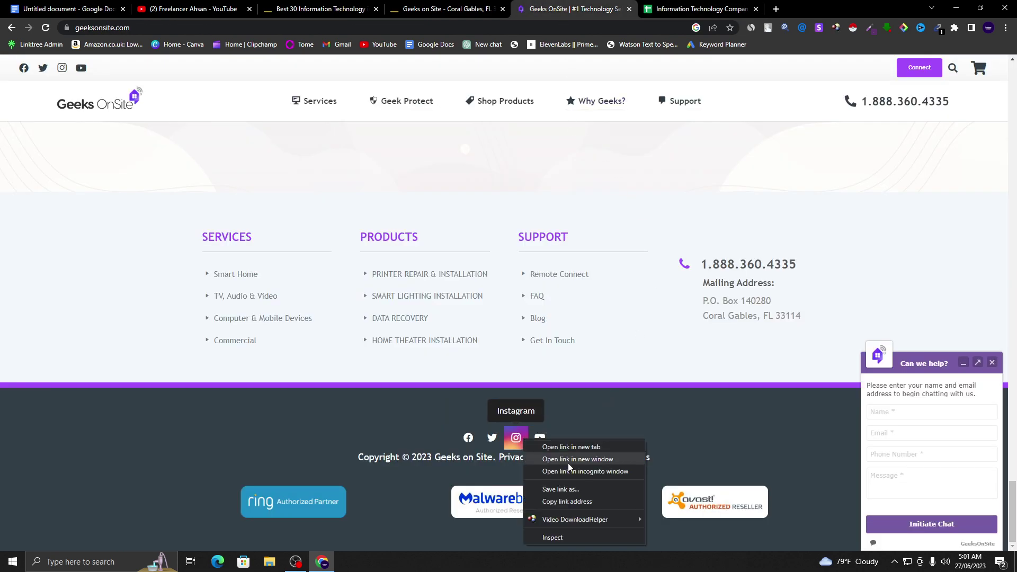
left_click(581, 501)
left_click(699, 9)
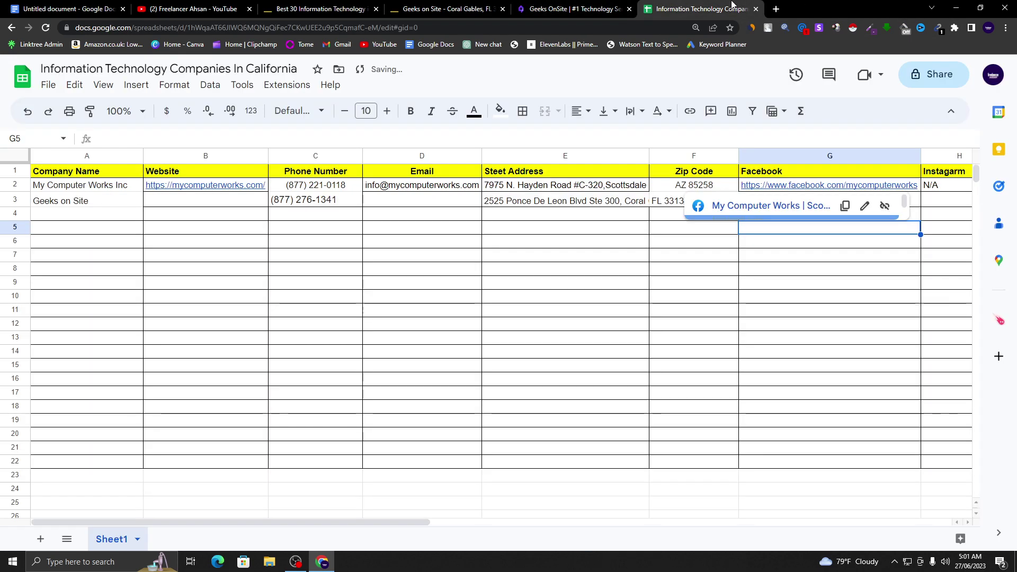
left_click(839, 223)
right_click(928, 203)
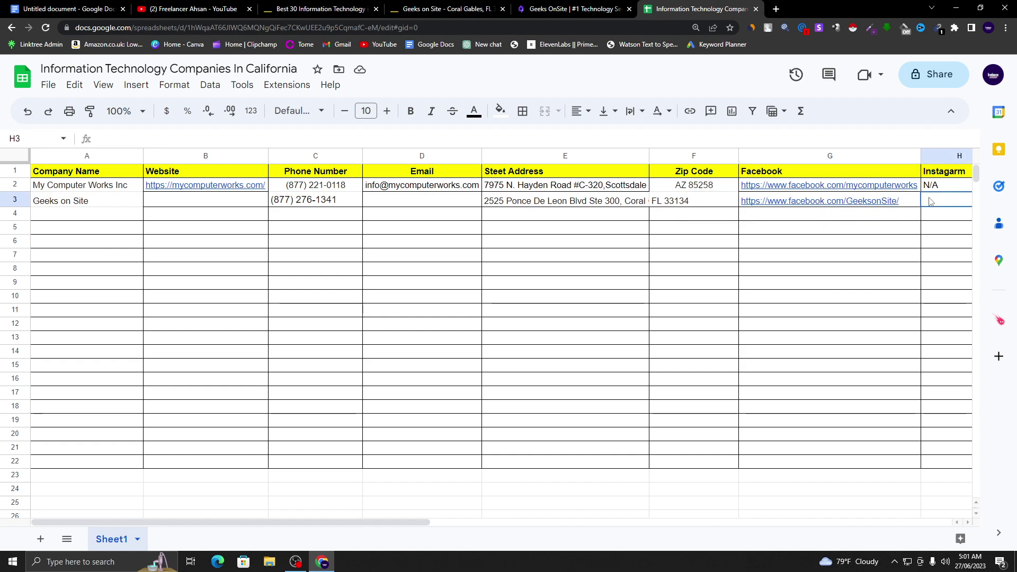
left_click(972, 166)
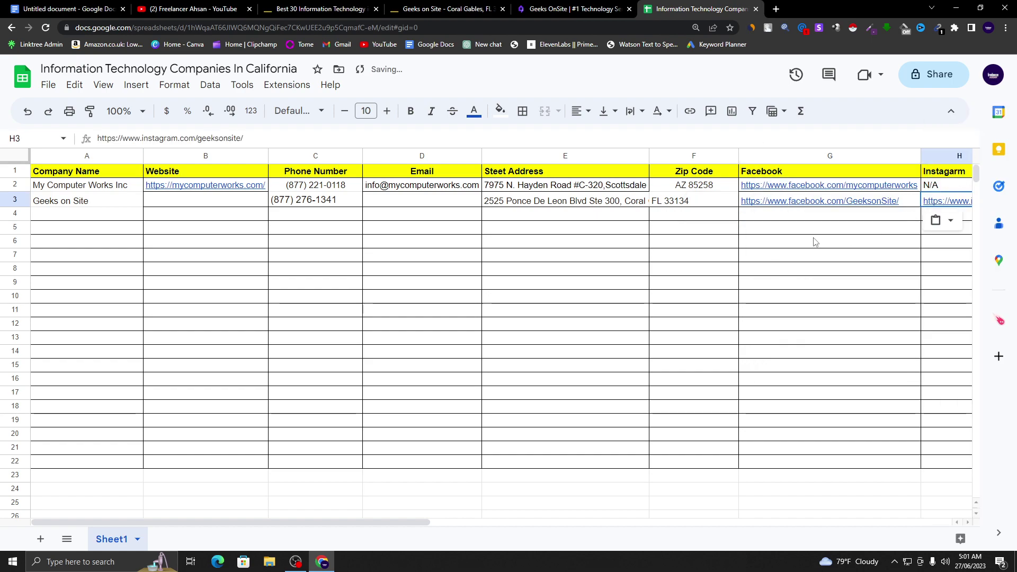
left_click(690, 204)
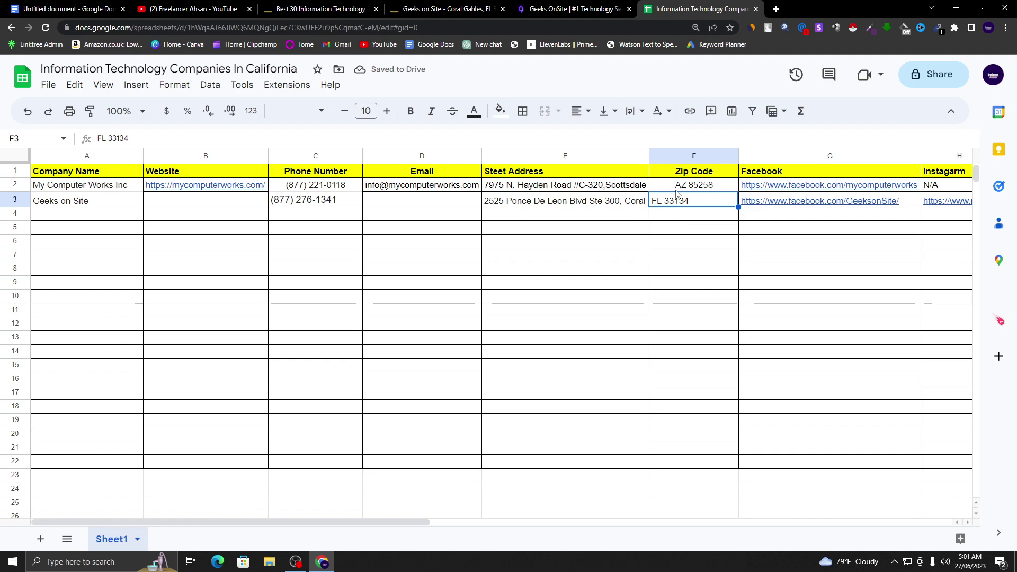
left_click(427, 205)
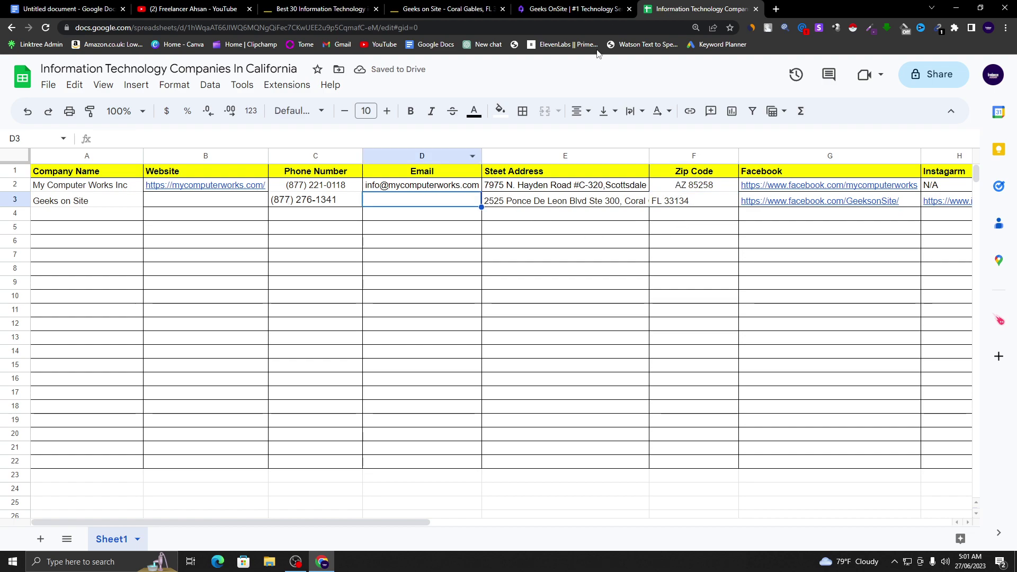
left_click(574, 9)
left_click(100, 28)
right_click(120, 30)
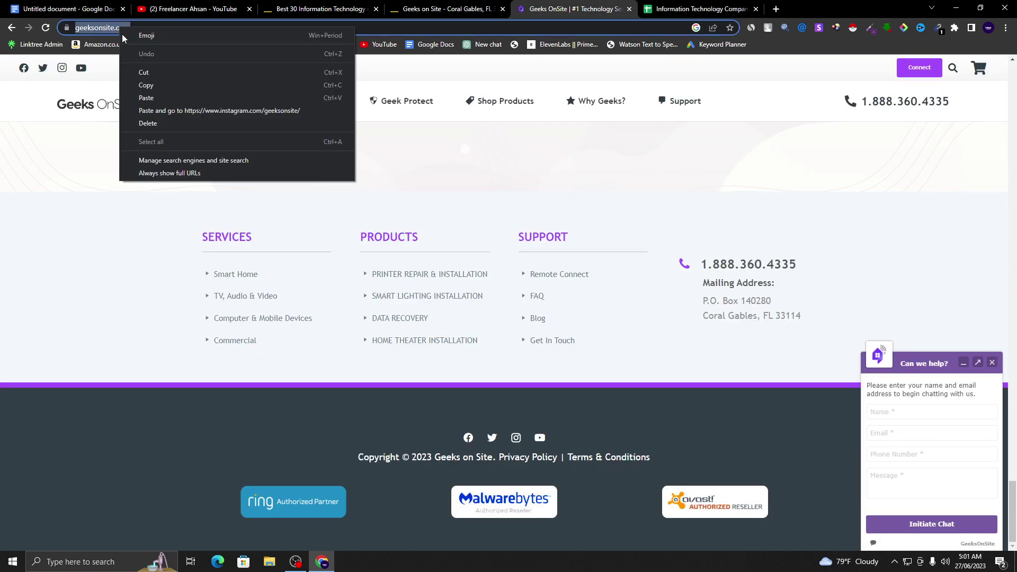
left_click(154, 84)
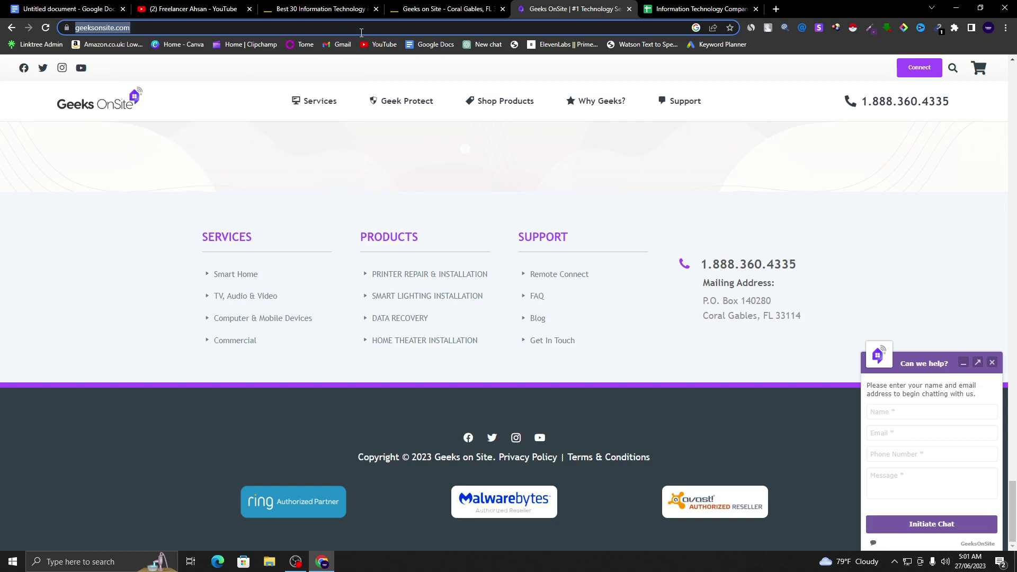
left_click(680, 5)
right_click(177, 203)
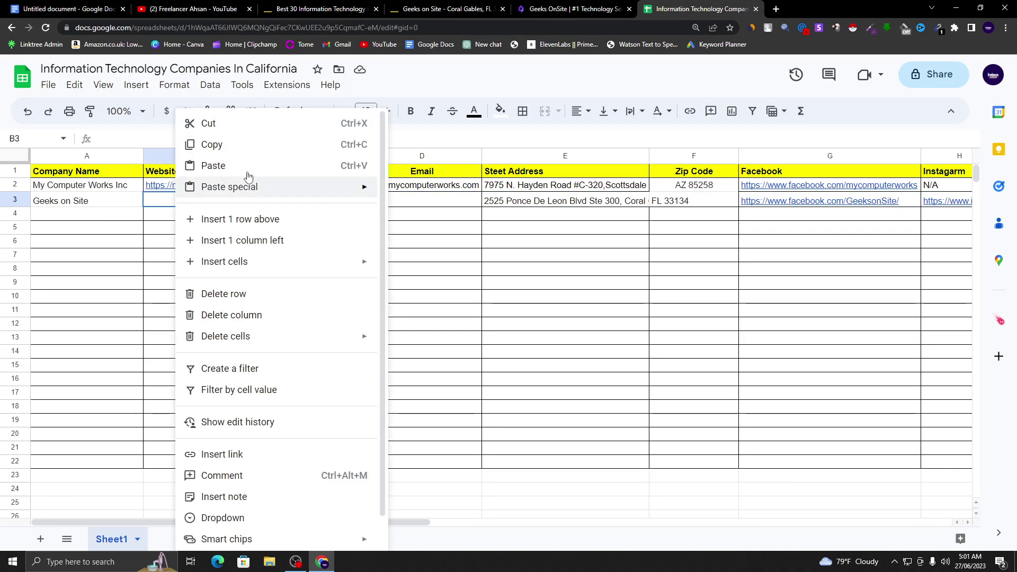
left_click(212, 164)
Step: Look for an email address for cell D3 on the Geeks on Site homepage and open the site's Get In Touch page
left_click(408, 204)
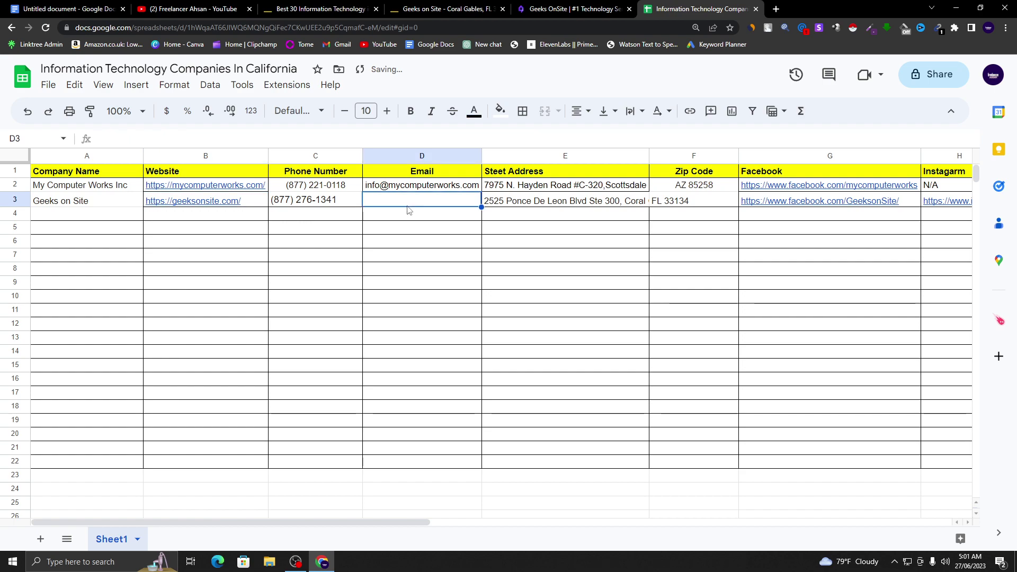
left_click(615, 4)
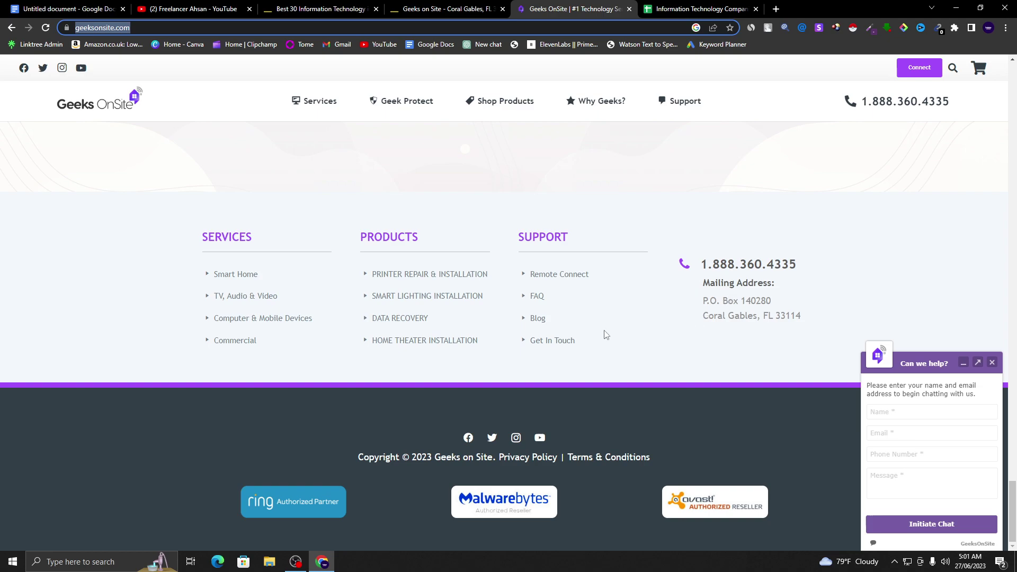
scroll(648, 466, "up", 10)
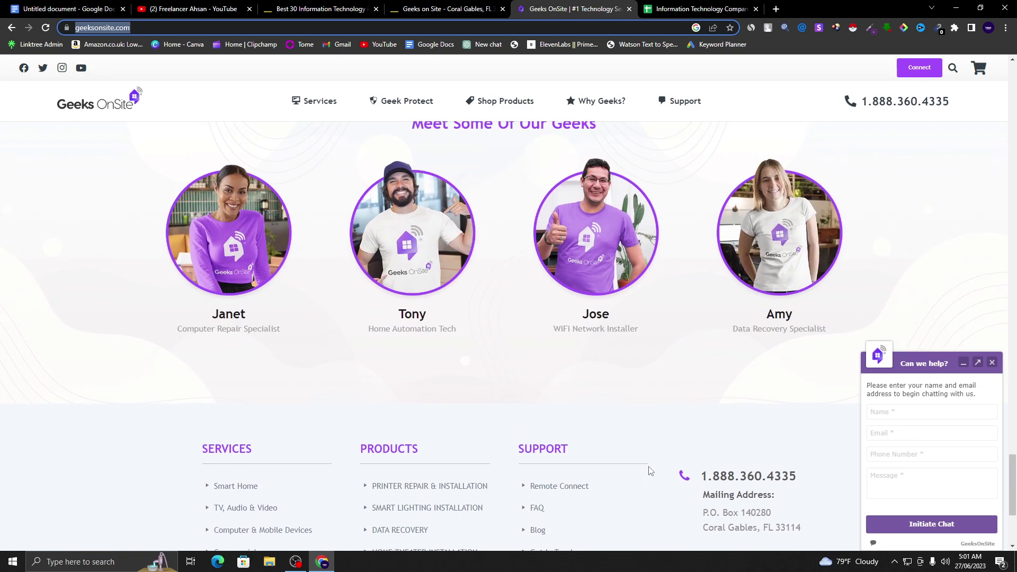
scroll(647, 470, "up", 5)
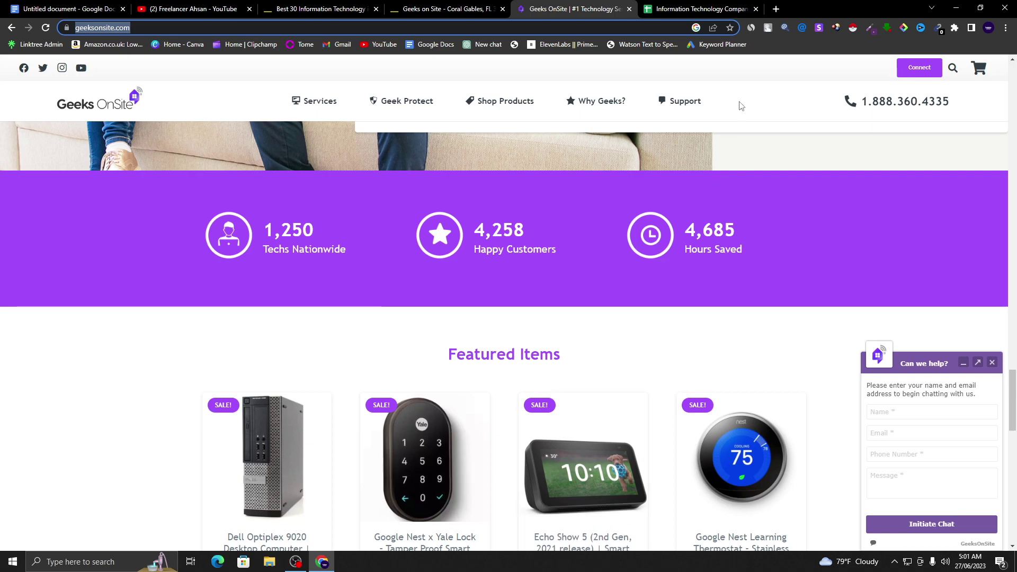
mouse_move(693, 101)
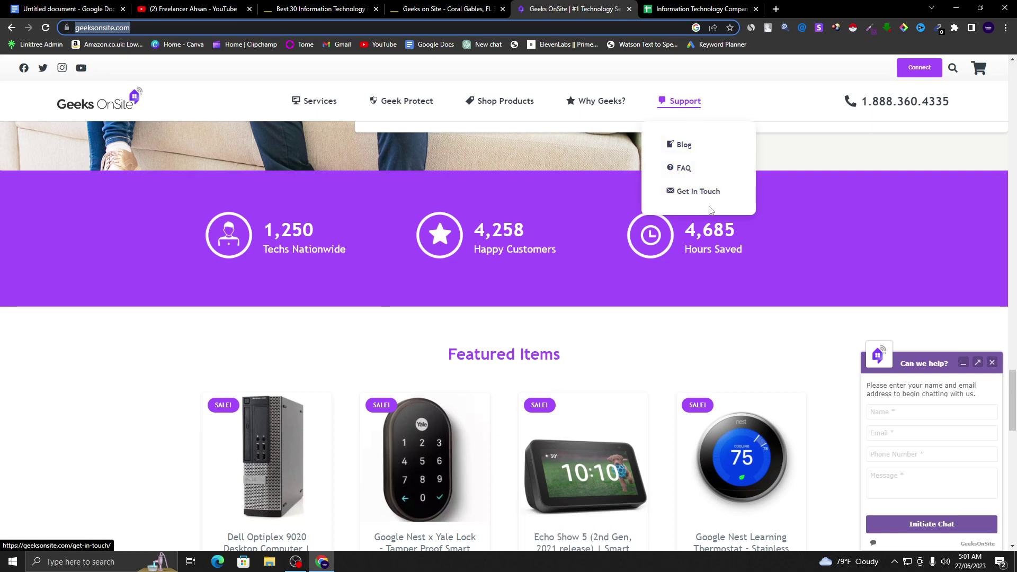
left_click(690, 194)
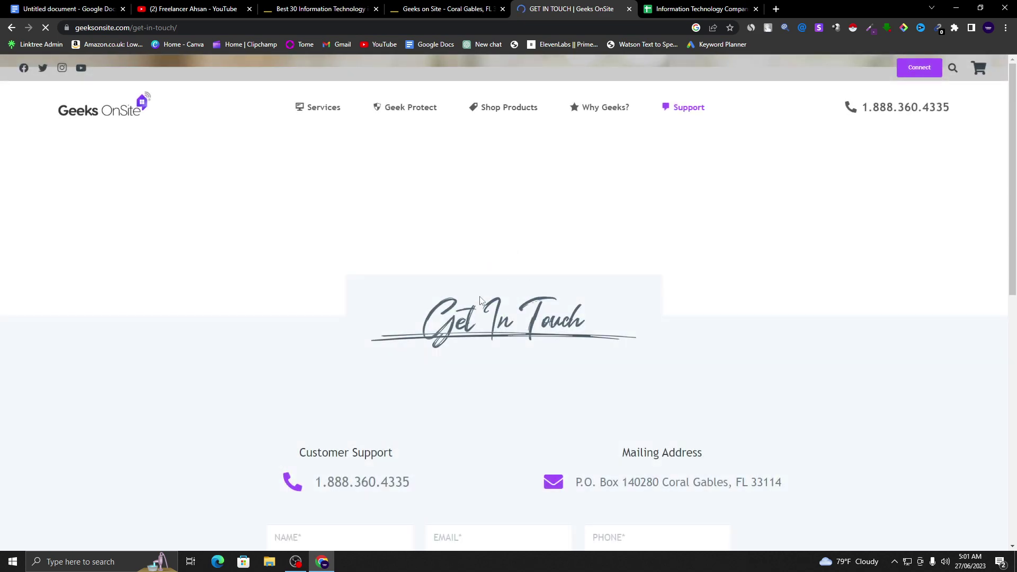
Step: Examine the Get In Touch page for a company email address and scan the page with the Email Hunter extension
scroll(417, 359, "down", 2)
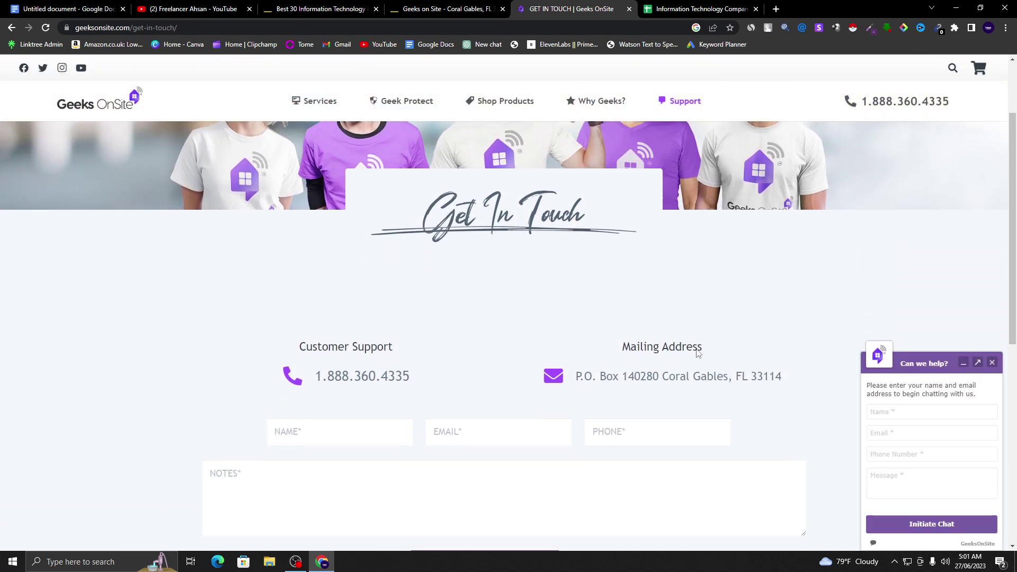
scroll(715, 359, "down", 3)
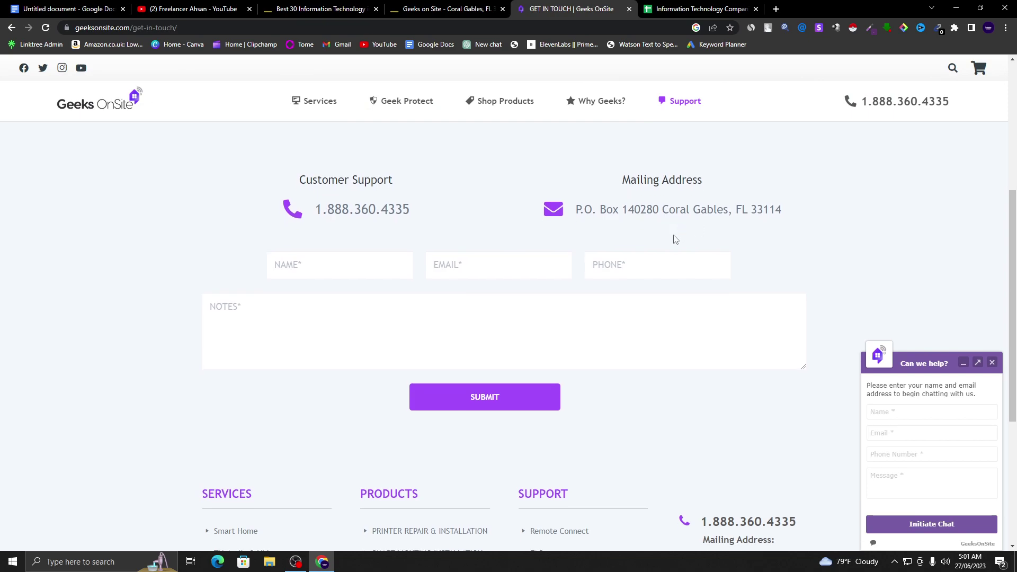
scroll(673, 236, "down", 4)
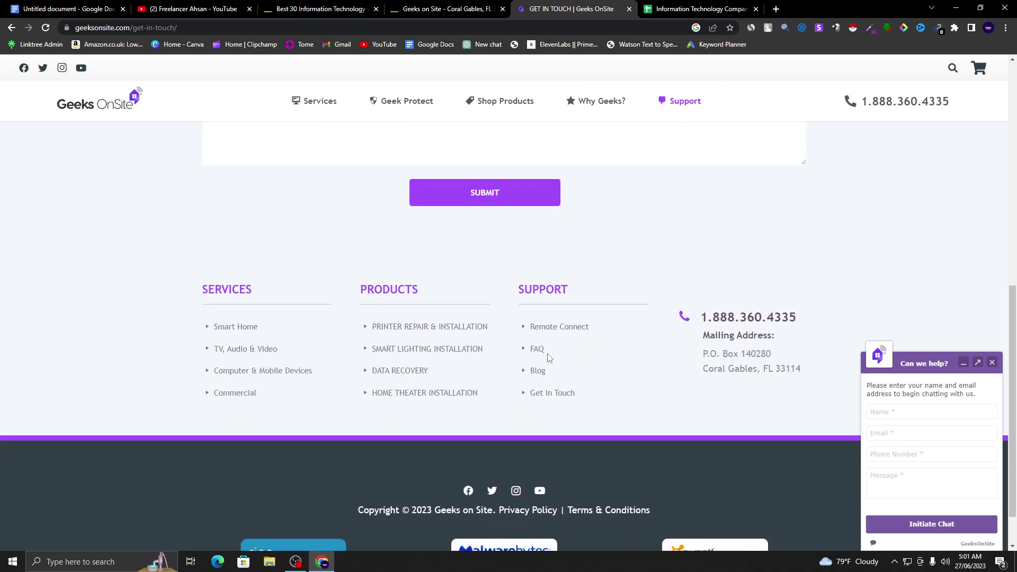
scroll(549, 358, "down", 1)
scroll(636, 369, "up", 12)
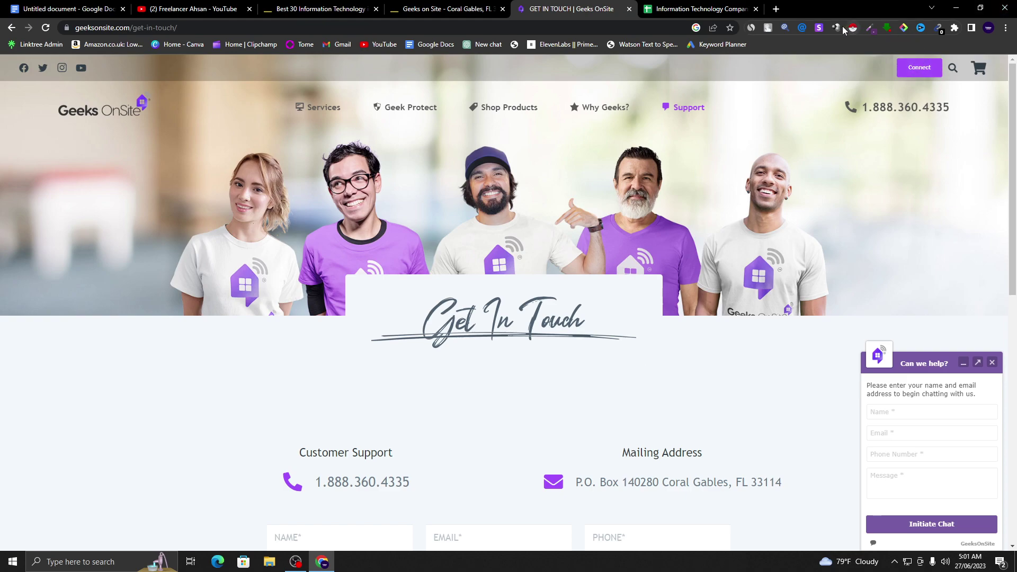
left_click(804, 28)
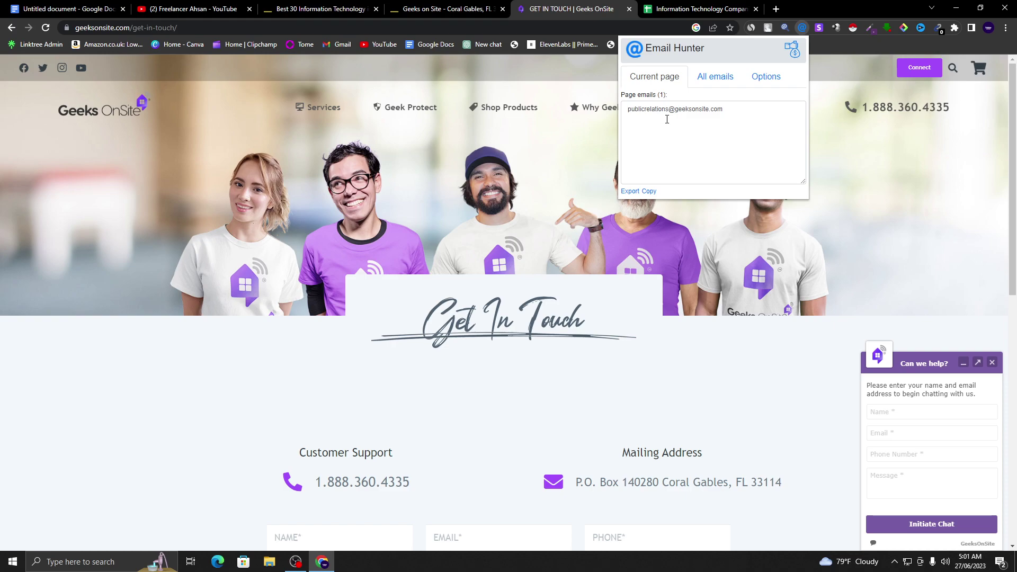
Step: Copy the public relations email address found by Email Hunter into cell D3 of the Information Technology Companies In California sheet
left_click_drag(738, 108, 623, 108)
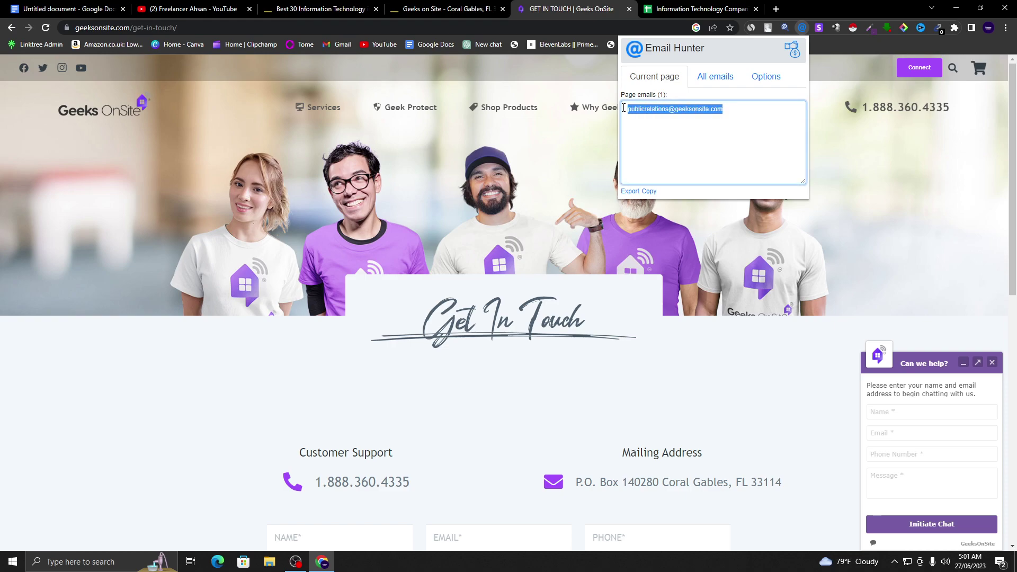
right_click(690, 112)
left_click(764, 174)
left_click(912, 121)
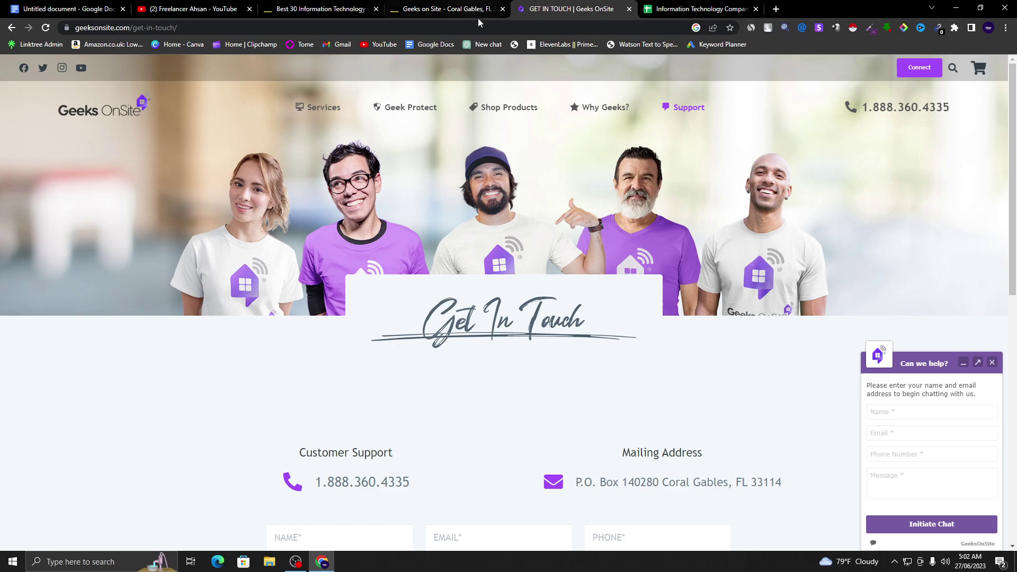
left_click(694, 8)
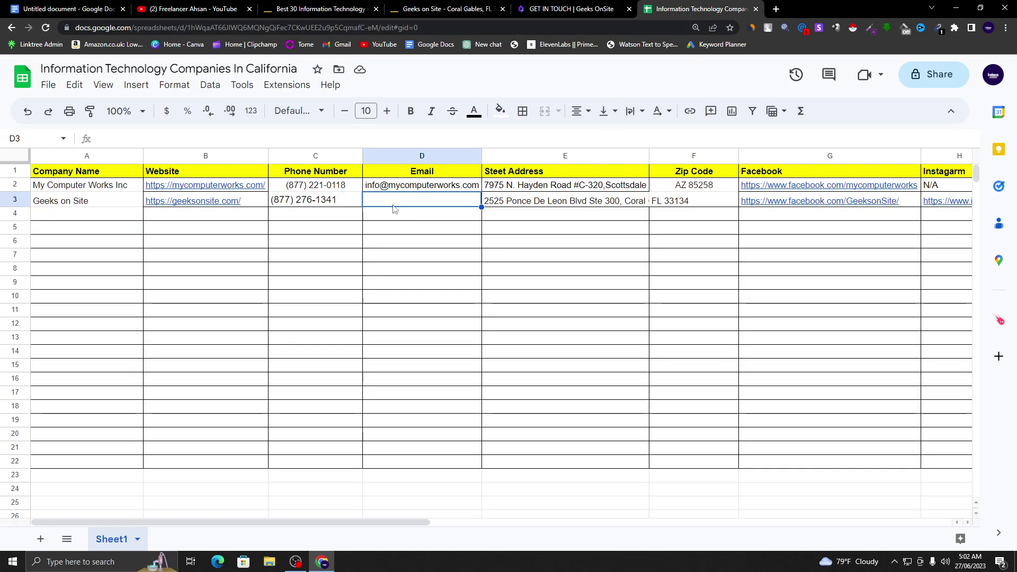
right_click(392, 203)
left_click(434, 166)
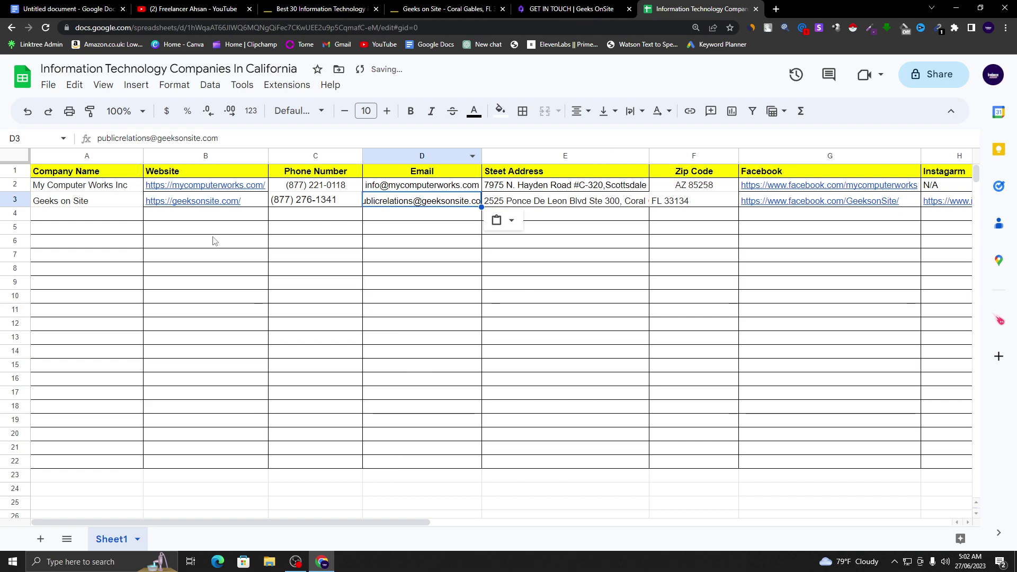
left_click(274, 232)
Step: Center-align the whole Phone Number column
left_click(313, 160)
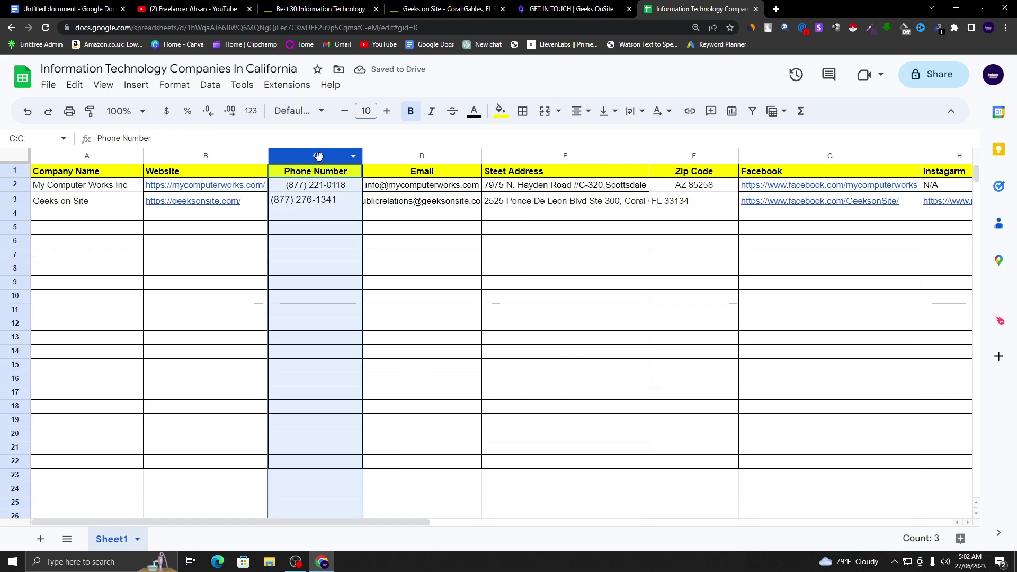
left_click(577, 112)
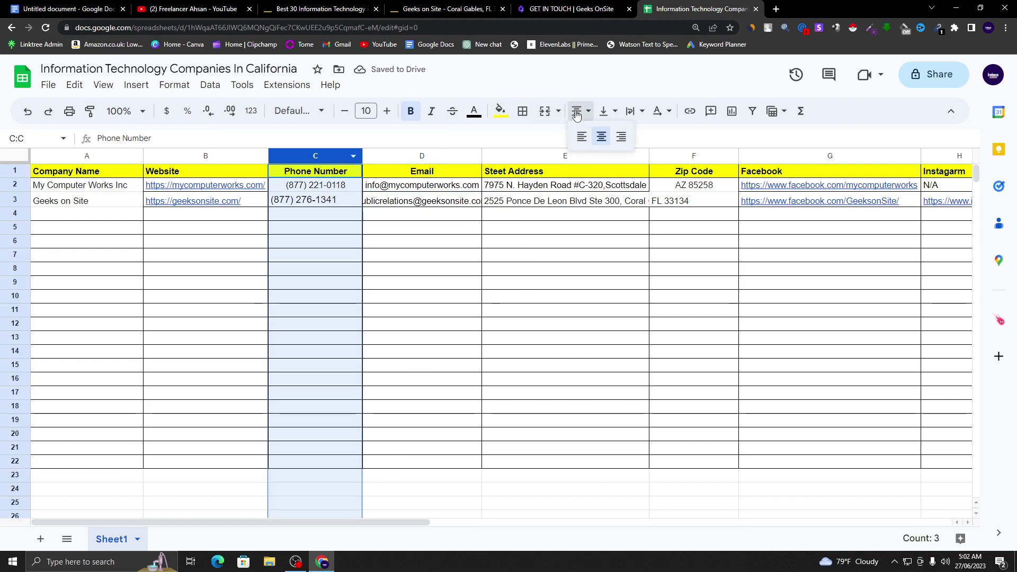
left_click(601, 136)
left_click(418, 283)
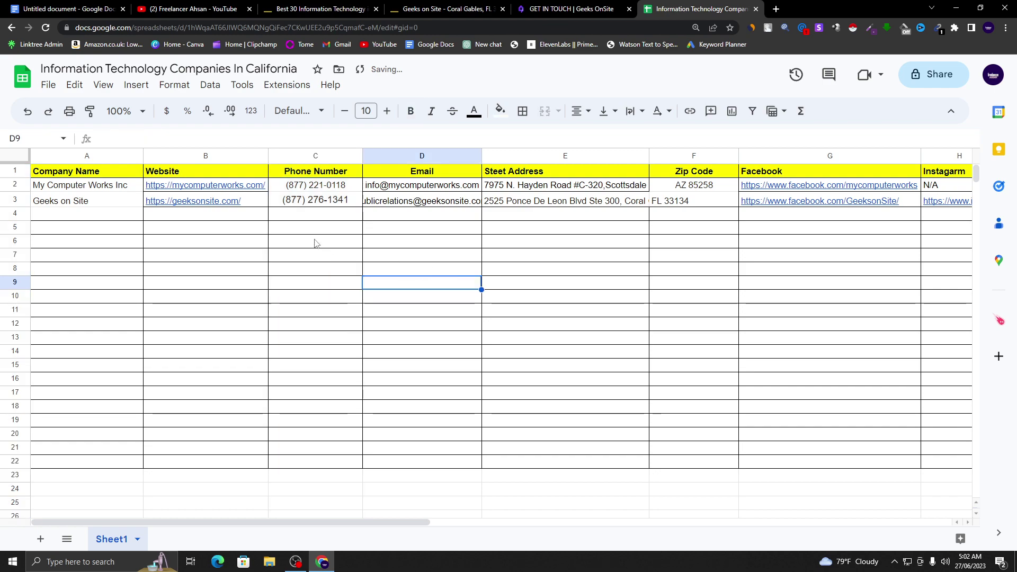
Step: Apply all borders to cell A3, the Geeks on Site company name
left_click(90, 155)
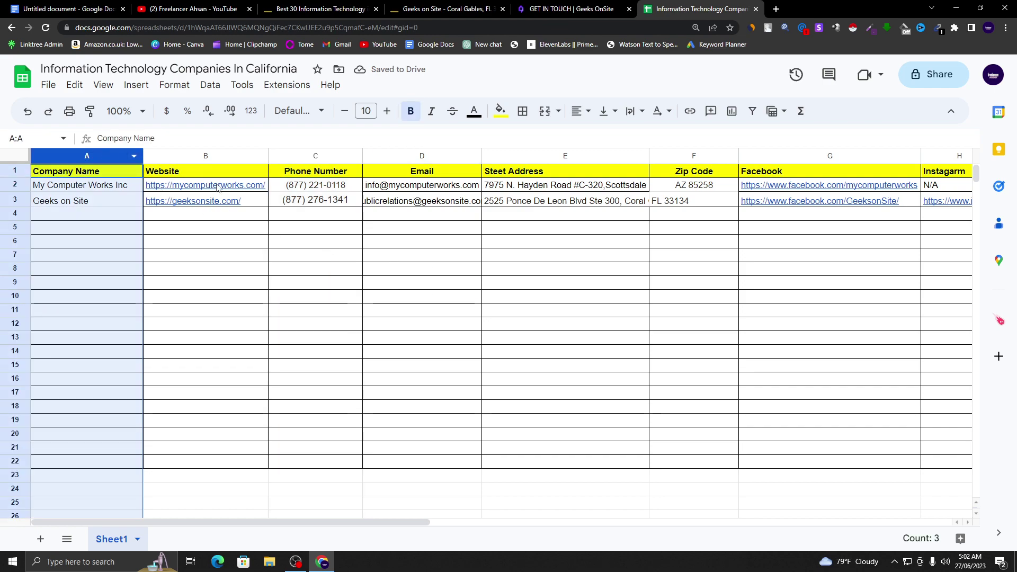
left_click(171, 243)
left_click(77, 201)
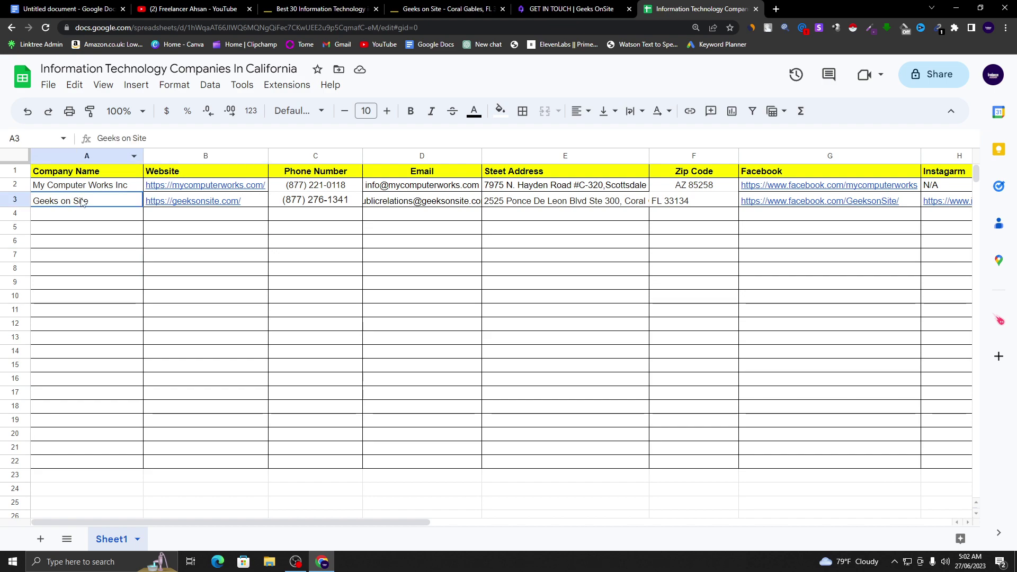
left_click(522, 111)
left_click(526, 141)
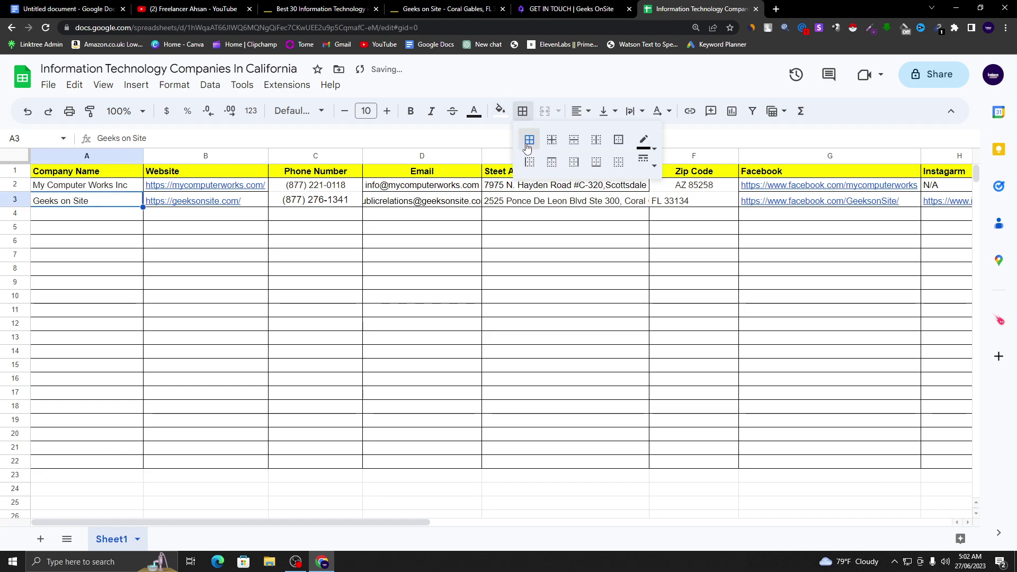
left_click(316, 244)
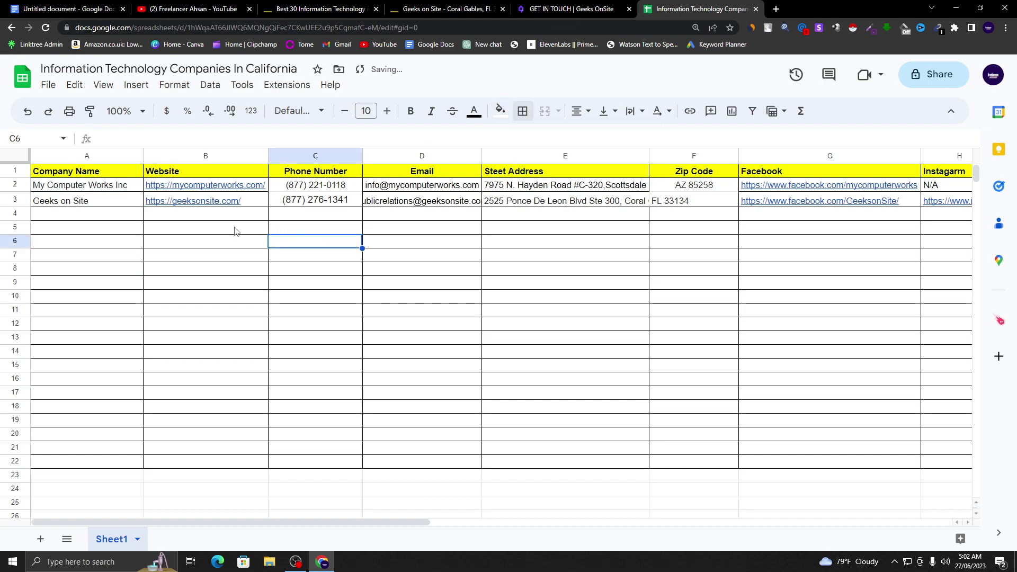
Step: Reapply center alignment to the Phone Number column, column C
left_click(325, 155)
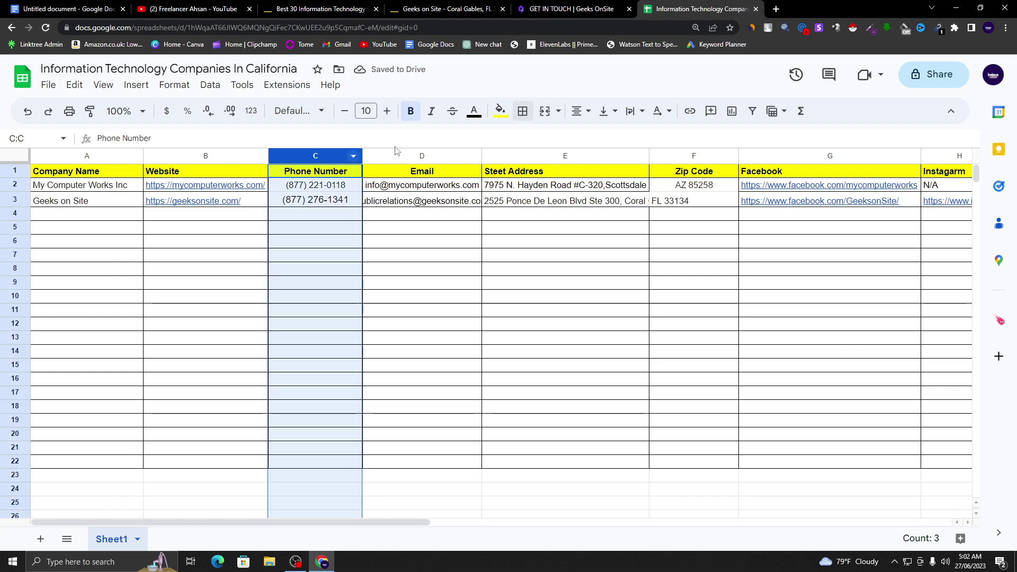
left_click(590, 111)
left_click(609, 139)
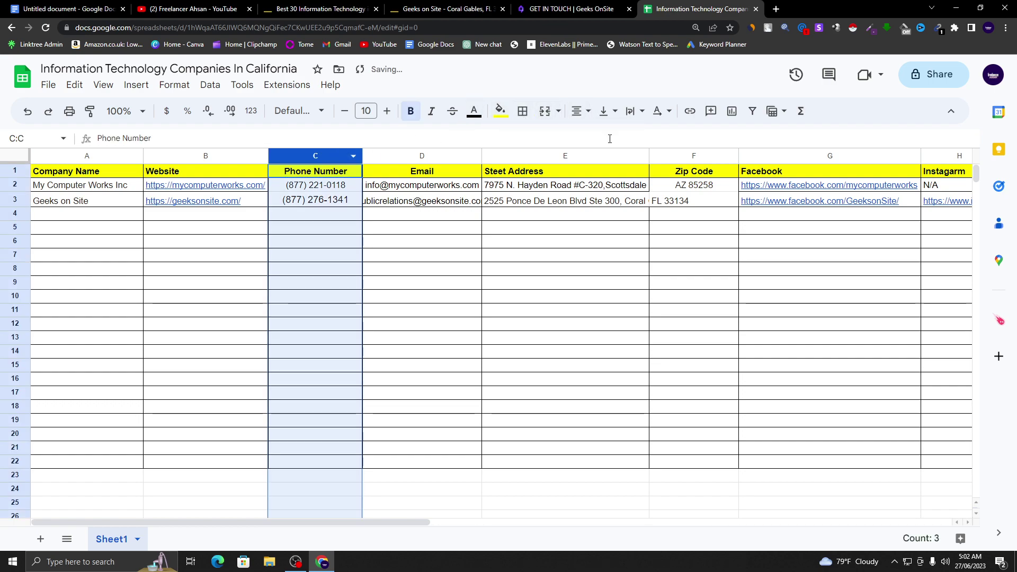
Step: Auto-fit the widths of the Email and Steet Address columns to their contents
left_click(429, 157)
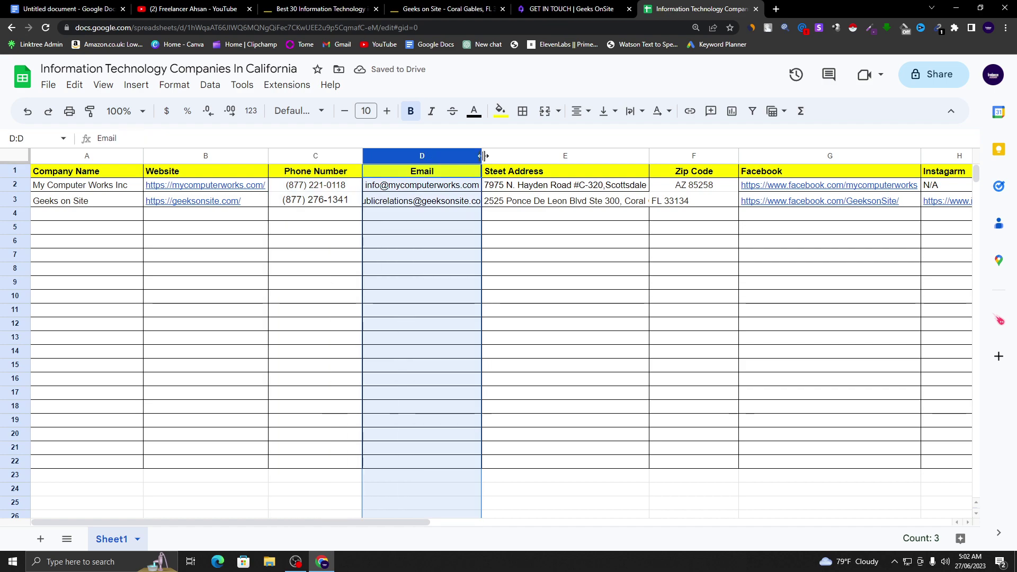
double_click(484, 155)
left_click(517, 236)
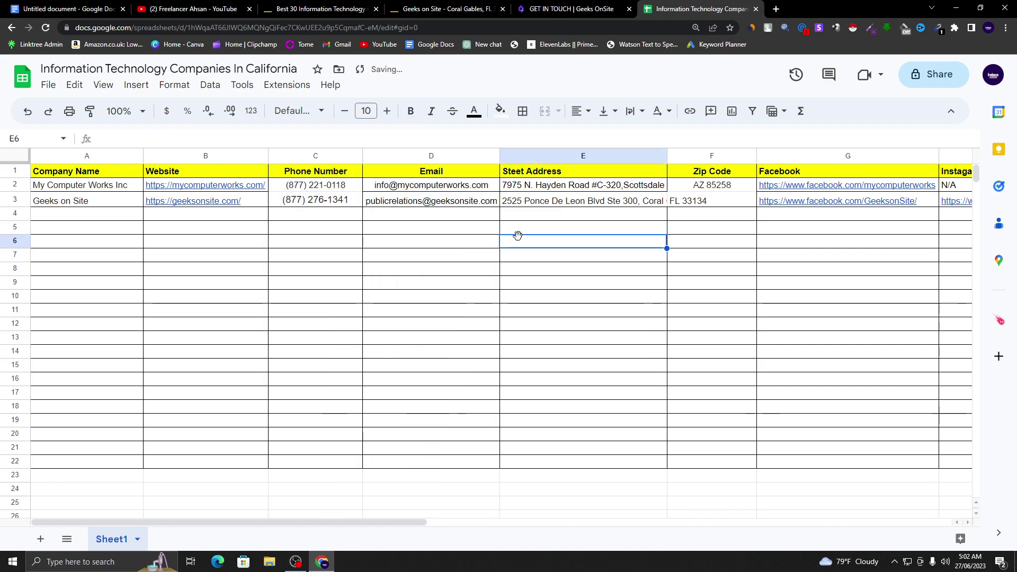
double_click(667, 155)
left_click(748, 228)
Step: Center-align the Geeks on Site zip code in cell F3
left_click(734, 201)
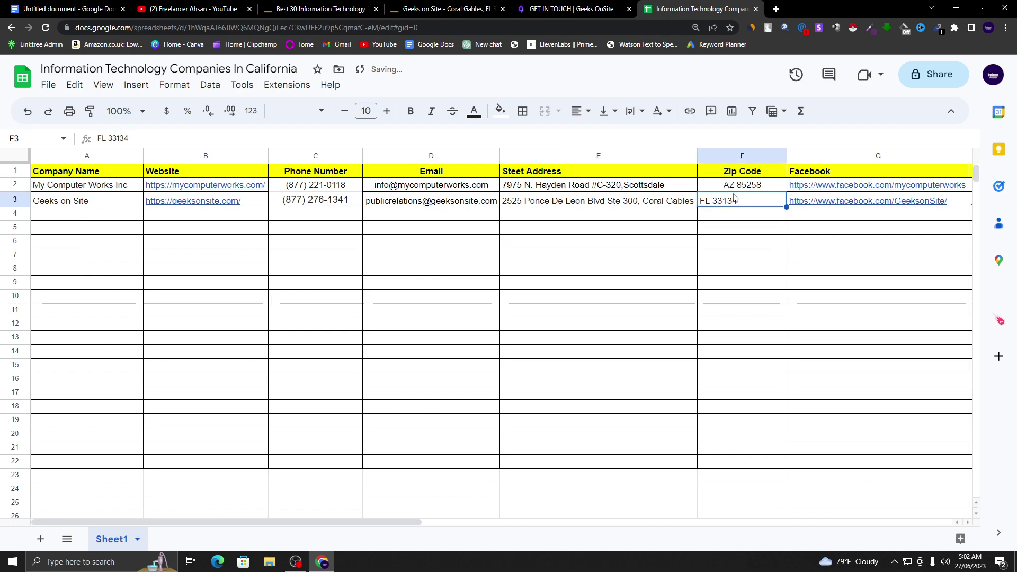
left_click(522, 112)
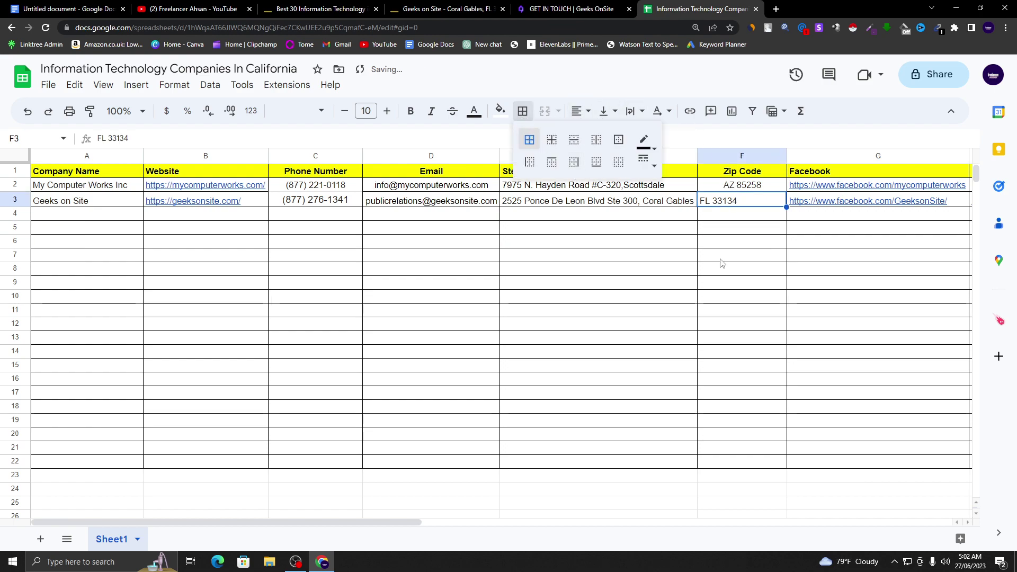
left_click(745, 201)
left_click(586, 112)
left_click(600, 137)
left_click(780, 243)
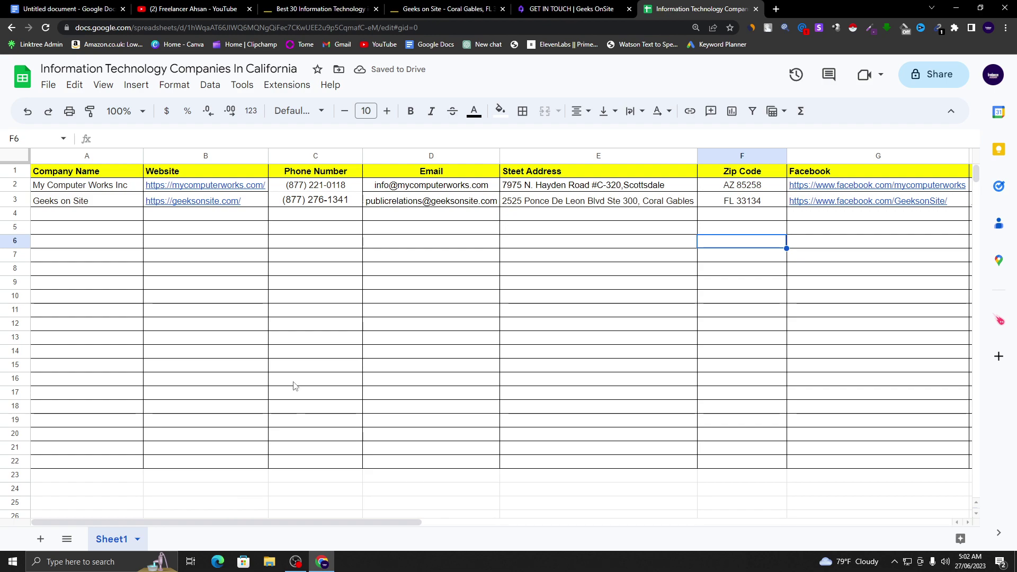
Step: Switch to YouTube, open the Data Entry Part 11 video from the channel, and follow the Facebook group link in its description
left_click(189, 8)
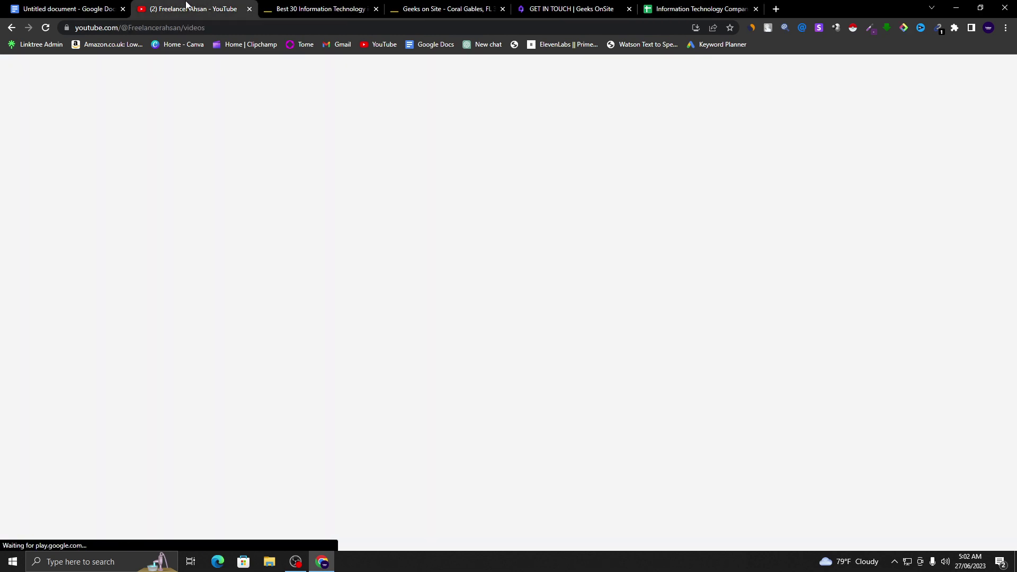
scroll(329, 324, "down", 3)
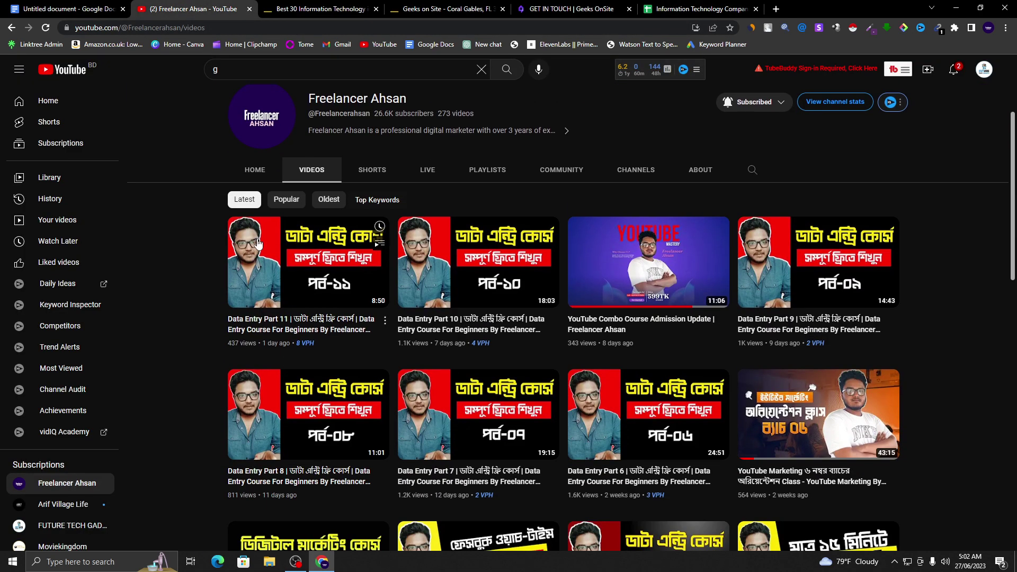
left_click(271, 273)
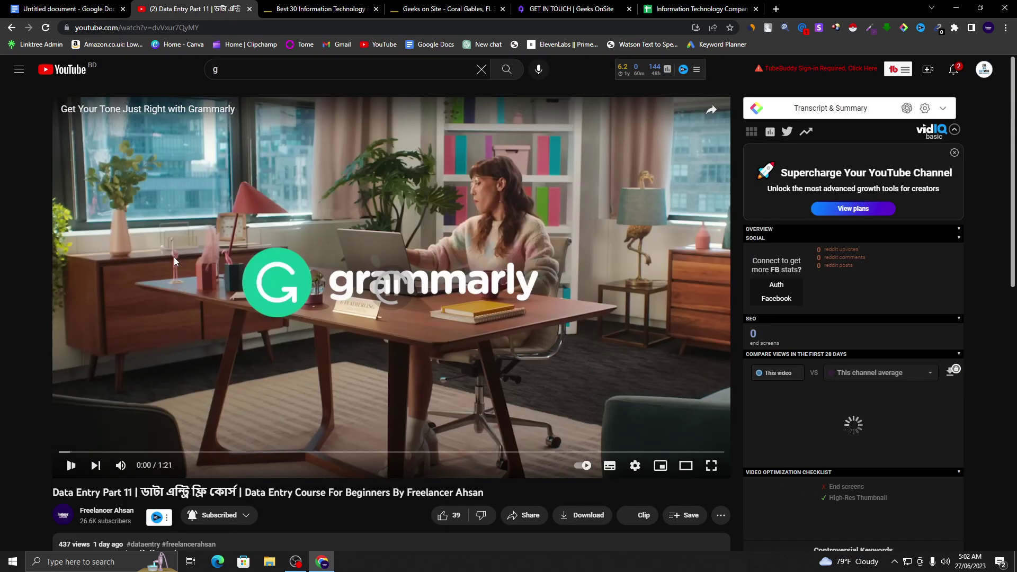
scroll(174, 256, "down", 6)
left_click(319, 256)
scroll(319, 256, "down", 2)
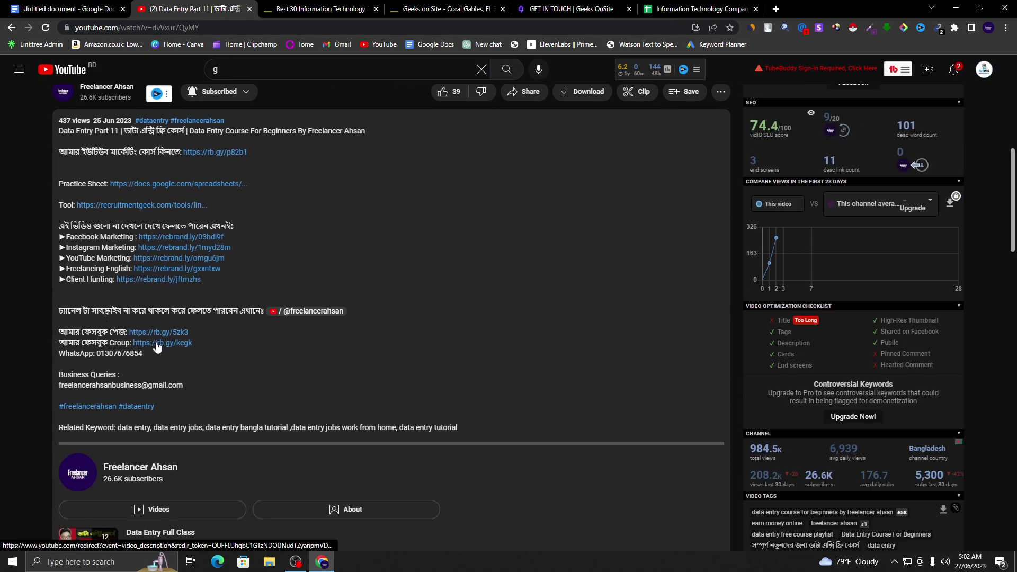
left_click(156, 344)
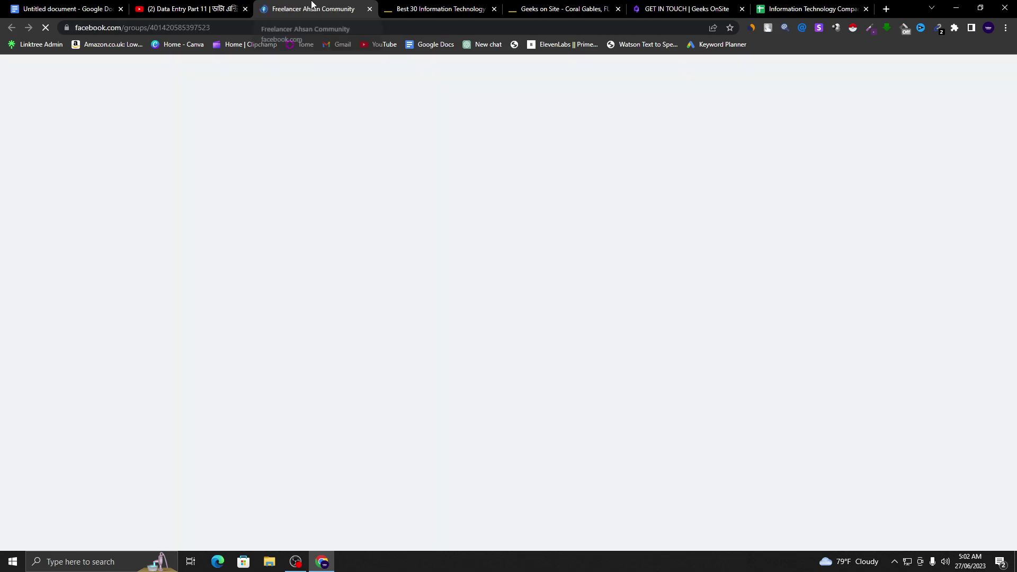
Step: Browse the Facebook group's discussion posts, examining the data entry homework that members have shared
scroll(586, 177, "down", 2)
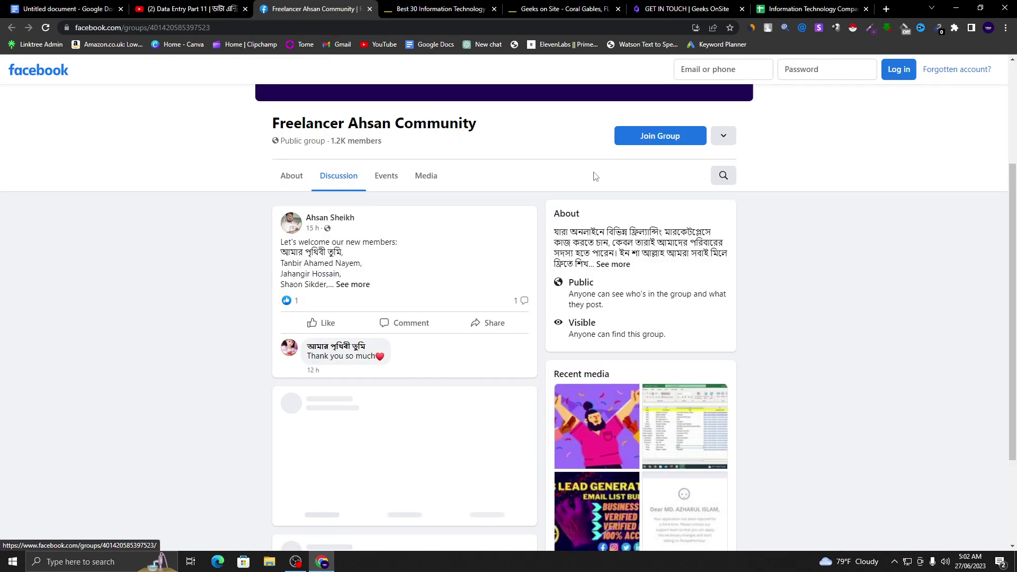
scroll(437, 305, "down", 20)
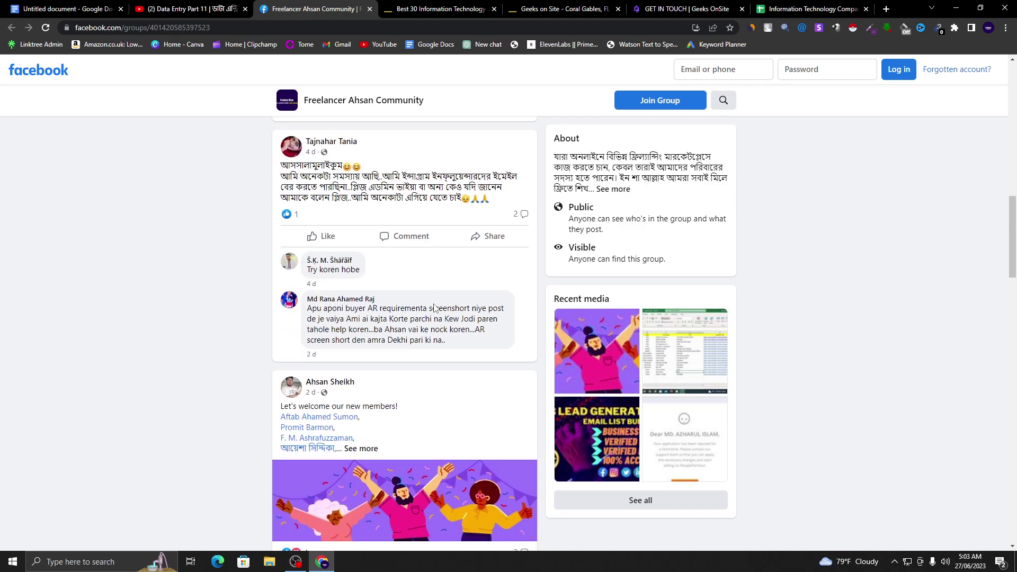
scroll(436, 309, "down", 20)
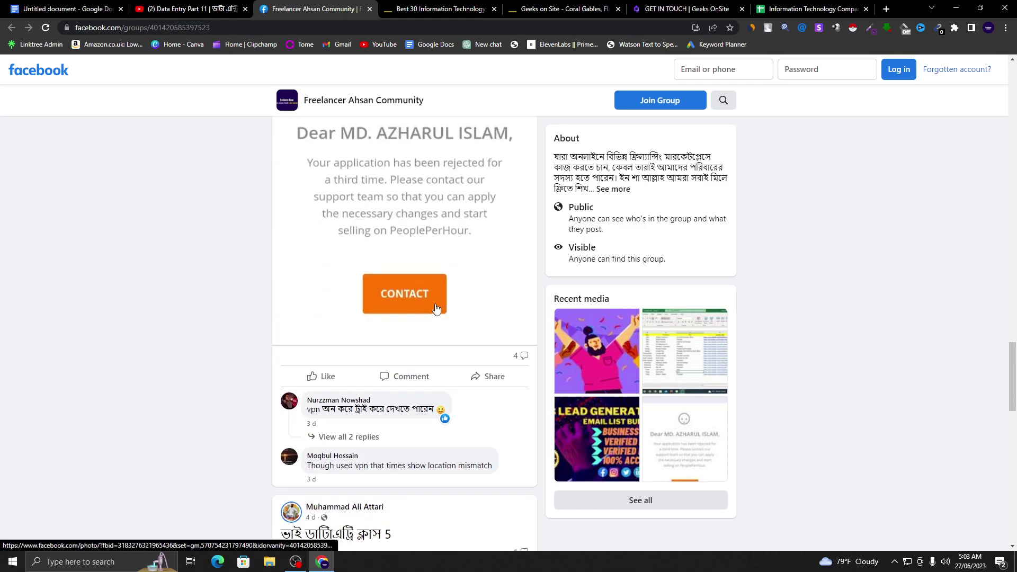
scroll(436, 309, "down", 5)
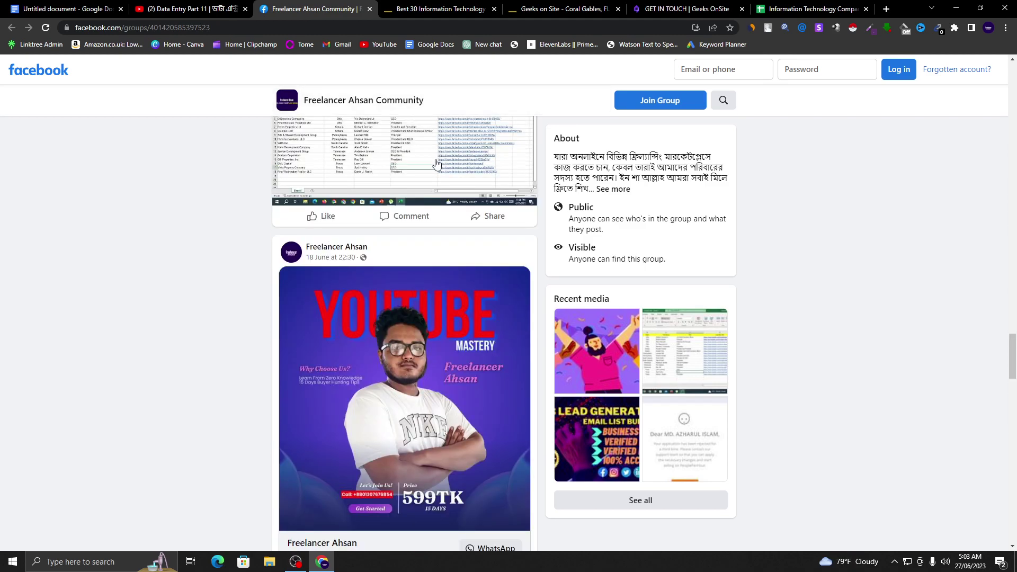
scroll(347, 229, "up", 4)
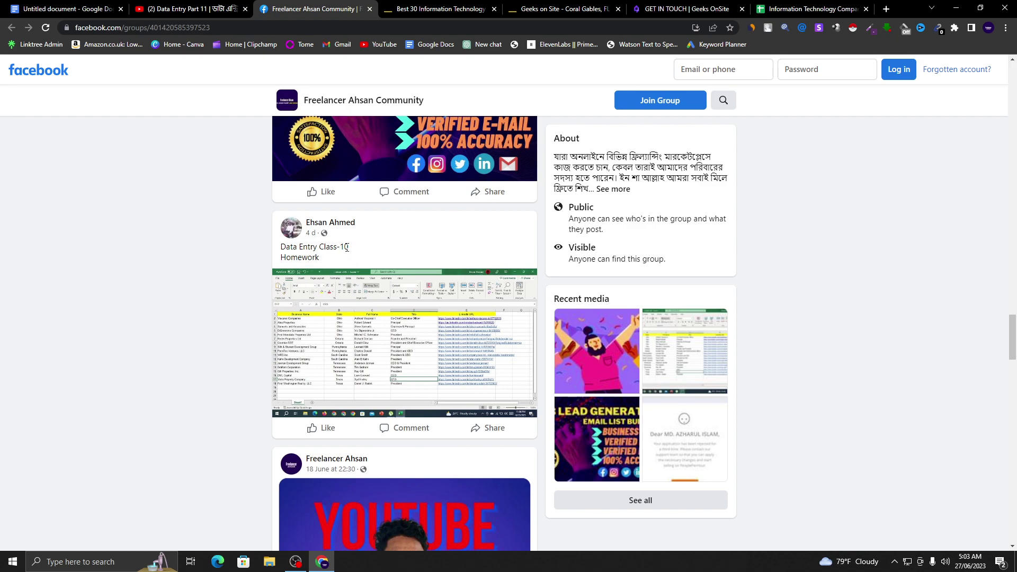
scroll(373, 260, "down", 15)
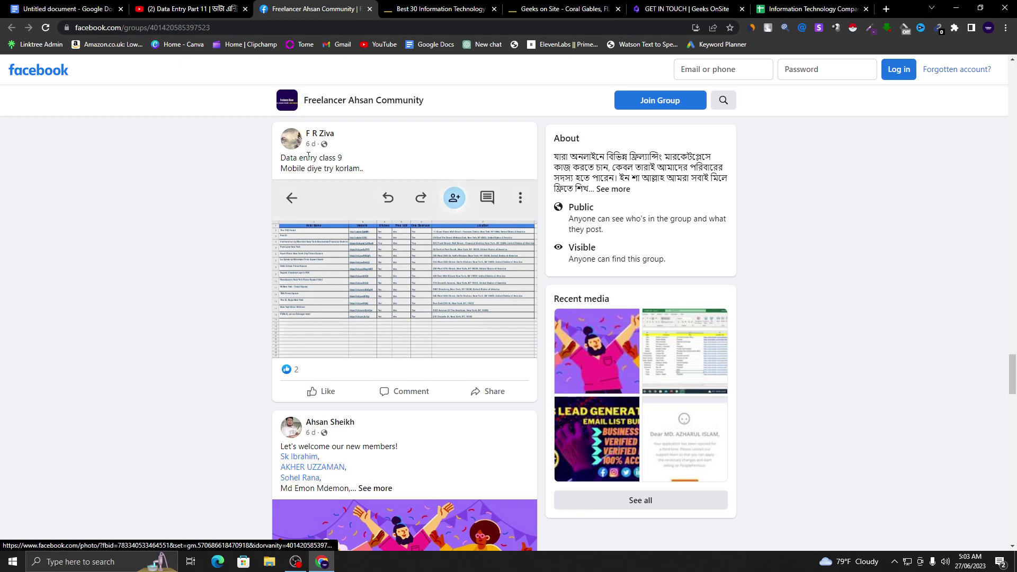
scroll(395, 266, "down", 10)
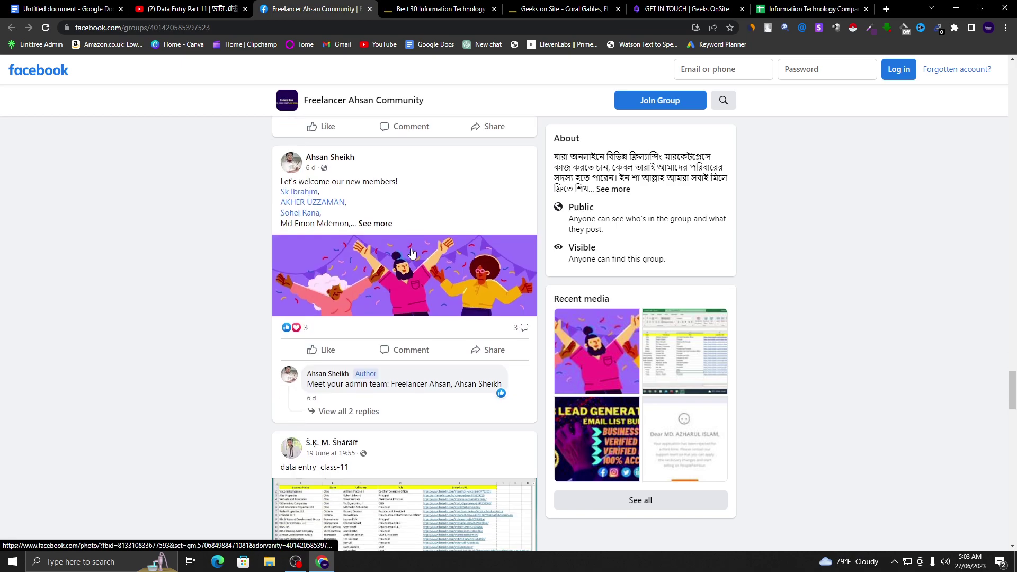
scroll(583, 268, "up", 20)
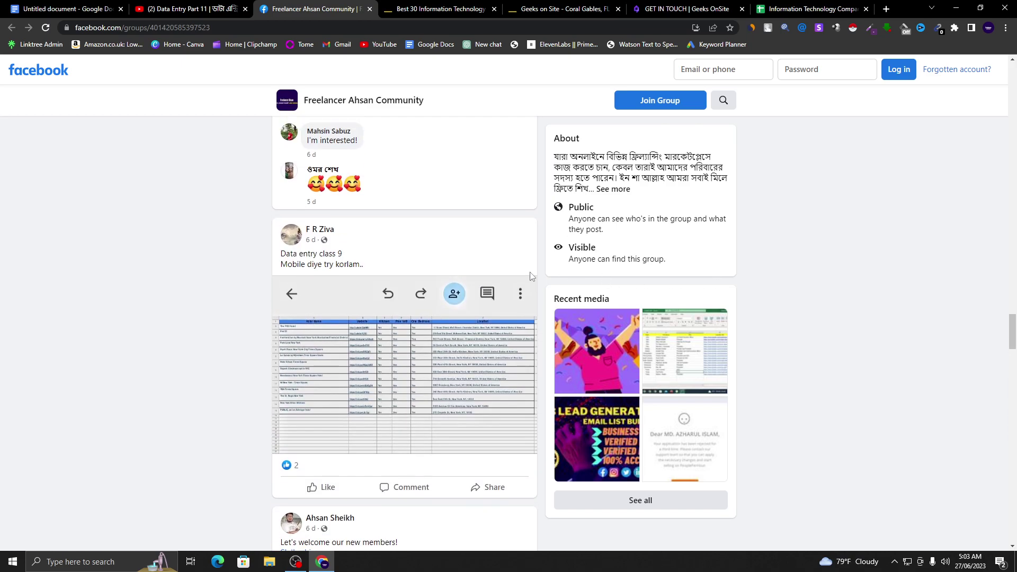
scroll(571, 253, "up", 15)
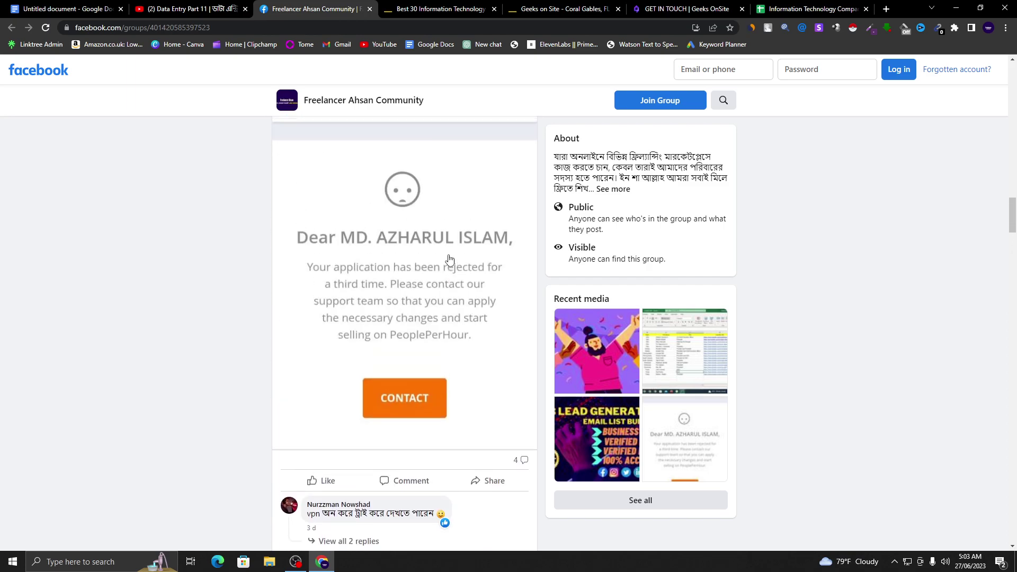
scroll(448, 258, "up", 10)
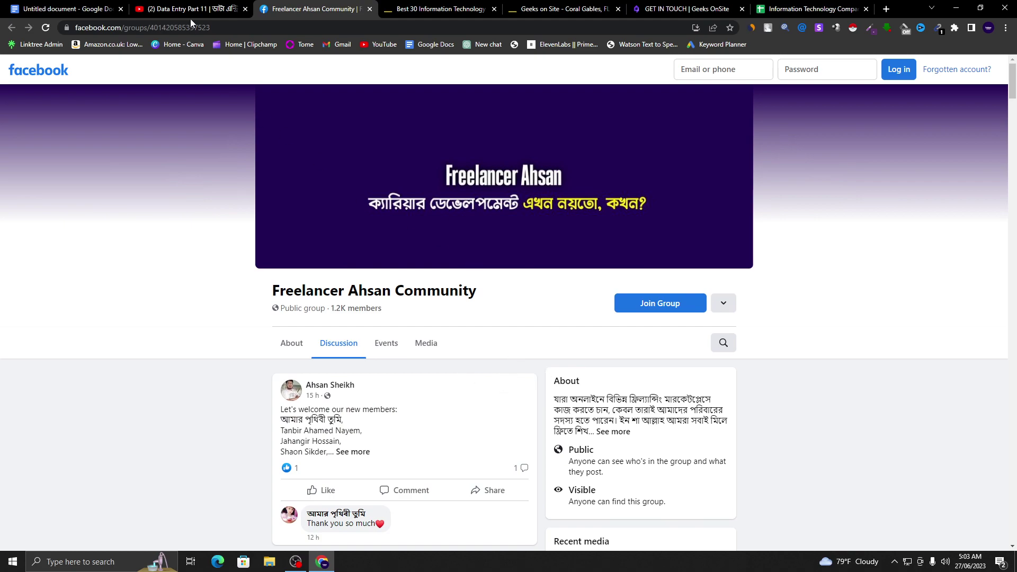
Step: Return to the Data Entry Part 11 video on YouTube and view its player
left_click(195, 5)
scroll(499, 297, "up", 6)
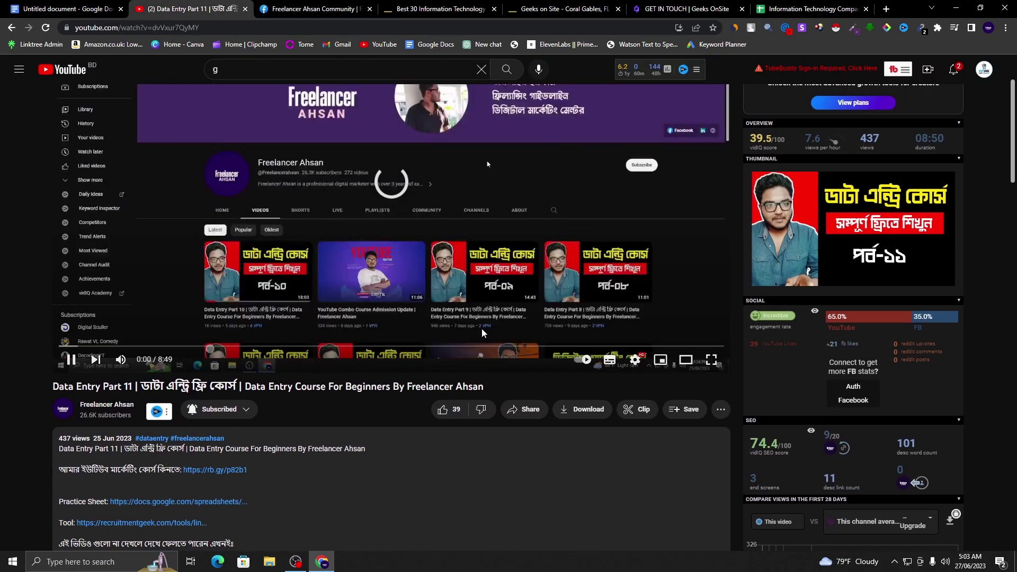
scroll(408, 302, "up", 1)
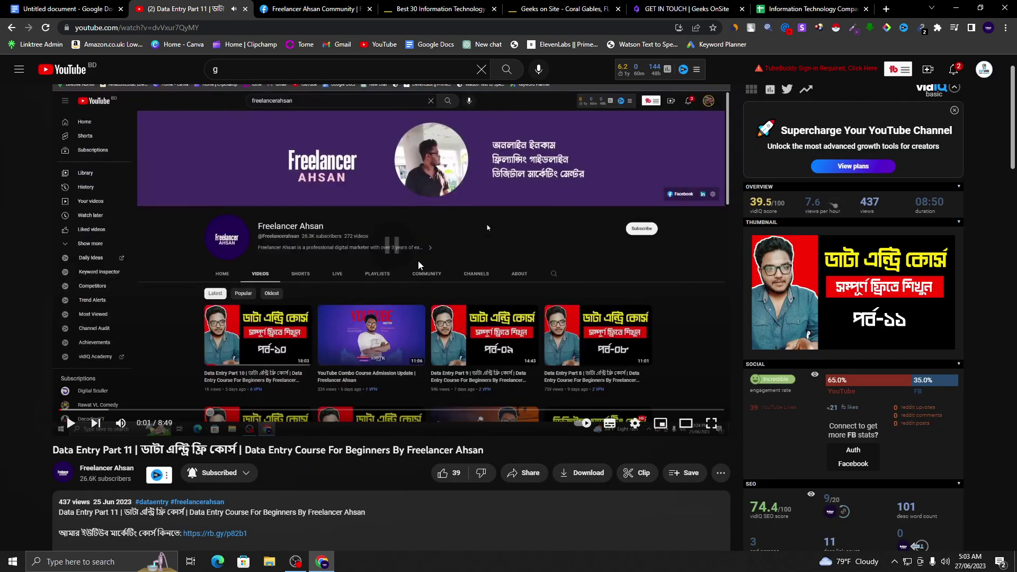